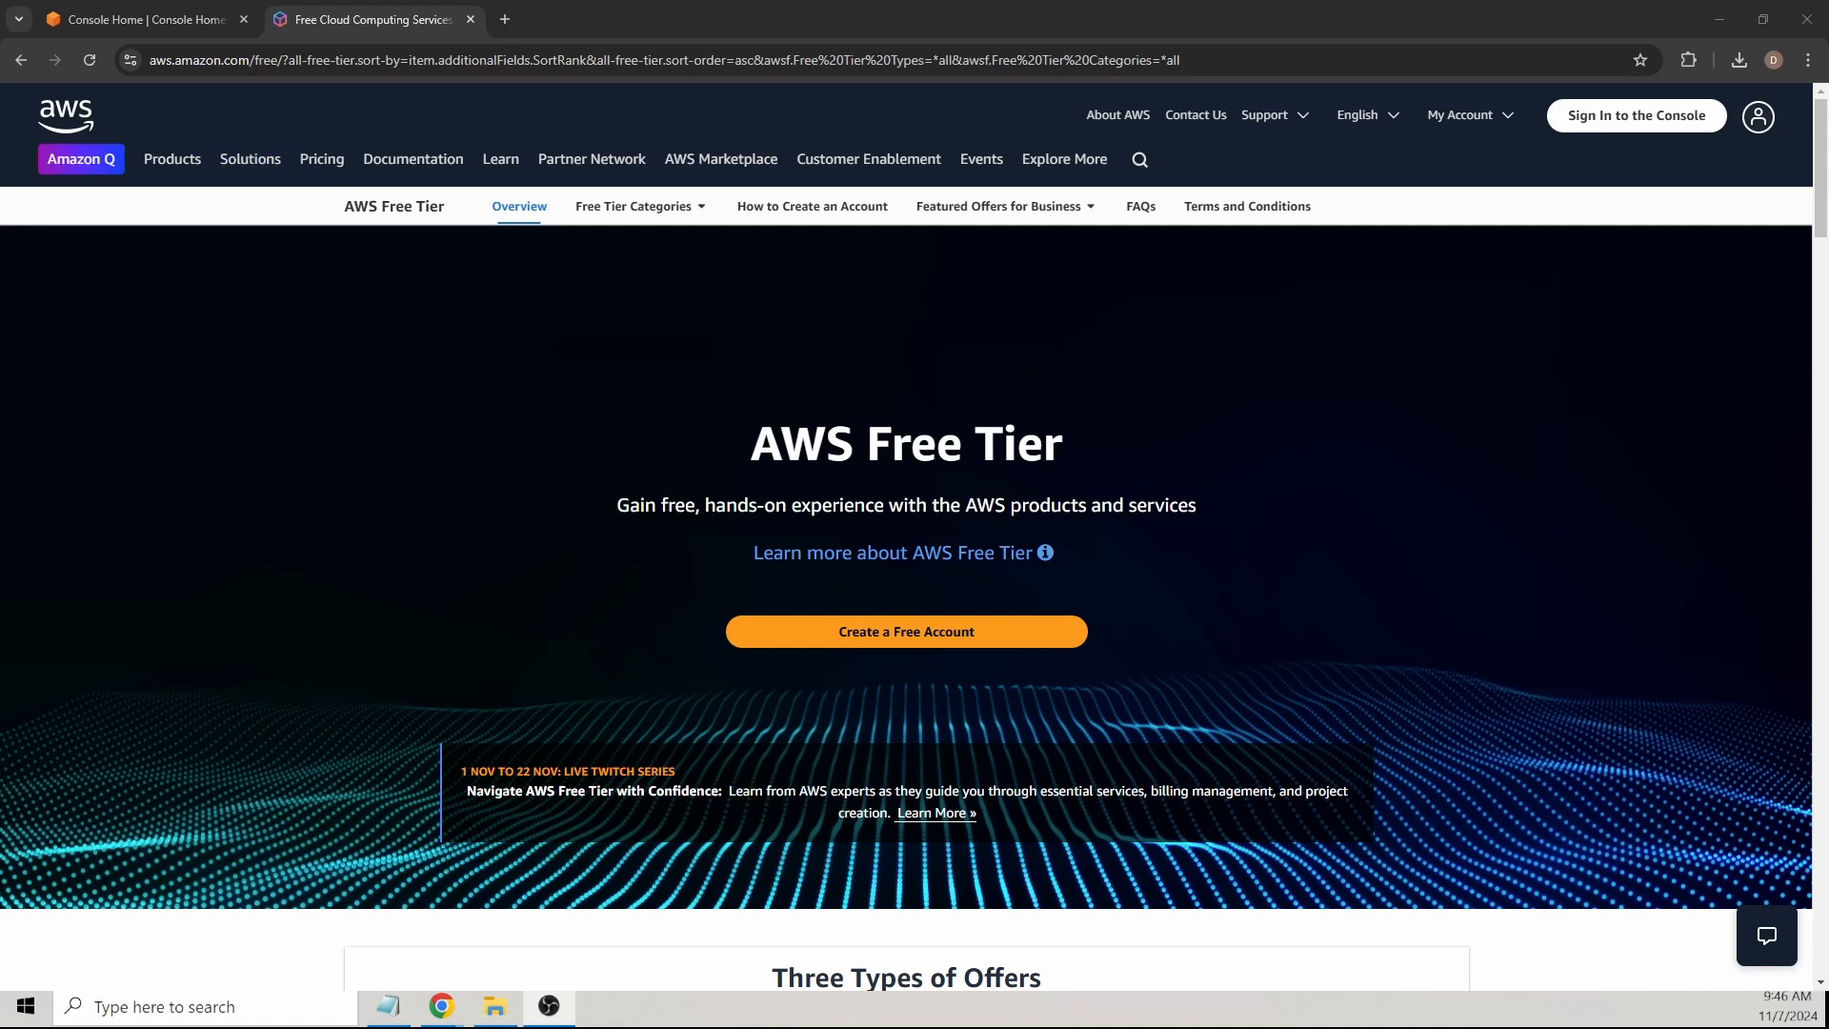
# Step: Review the AWS Free Tier page: the three offer types, the top product categories and the free tier product details
pyautogui.moveTo(747, 444); pyautogui.dragTo(1078, 450)
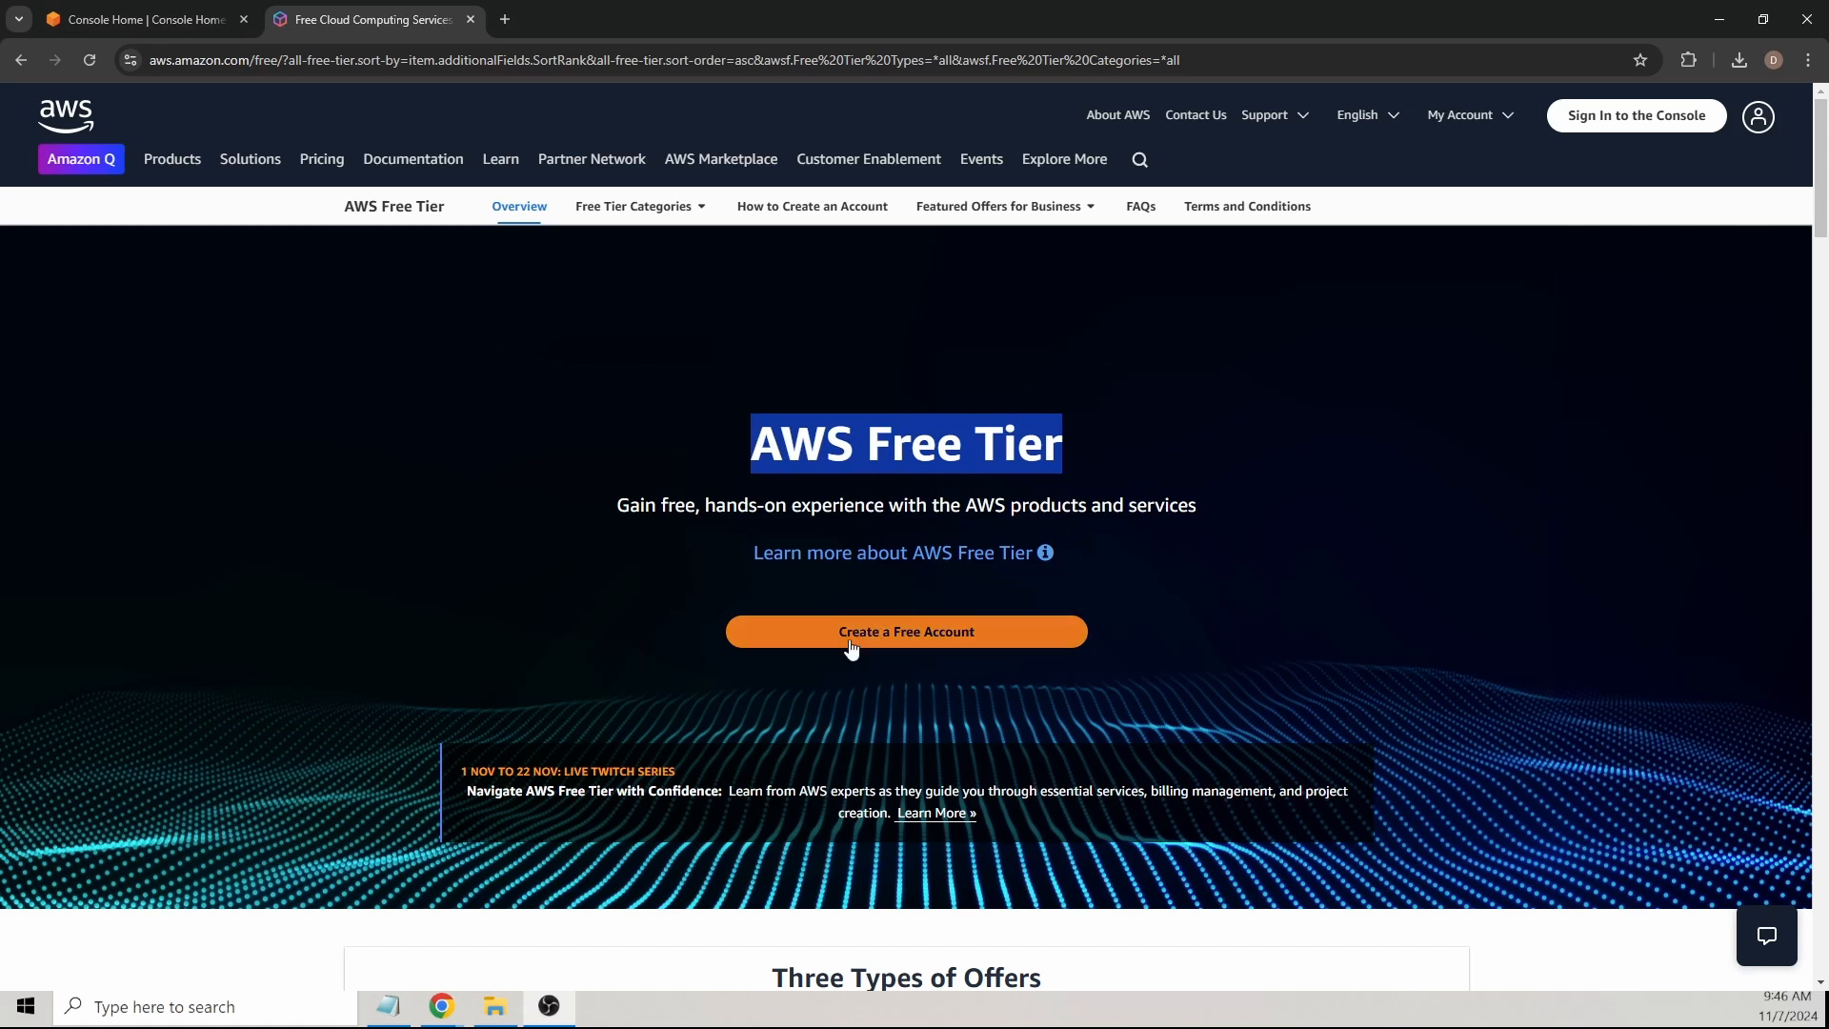
pyautogui.scroll(-10, 1524, 314)
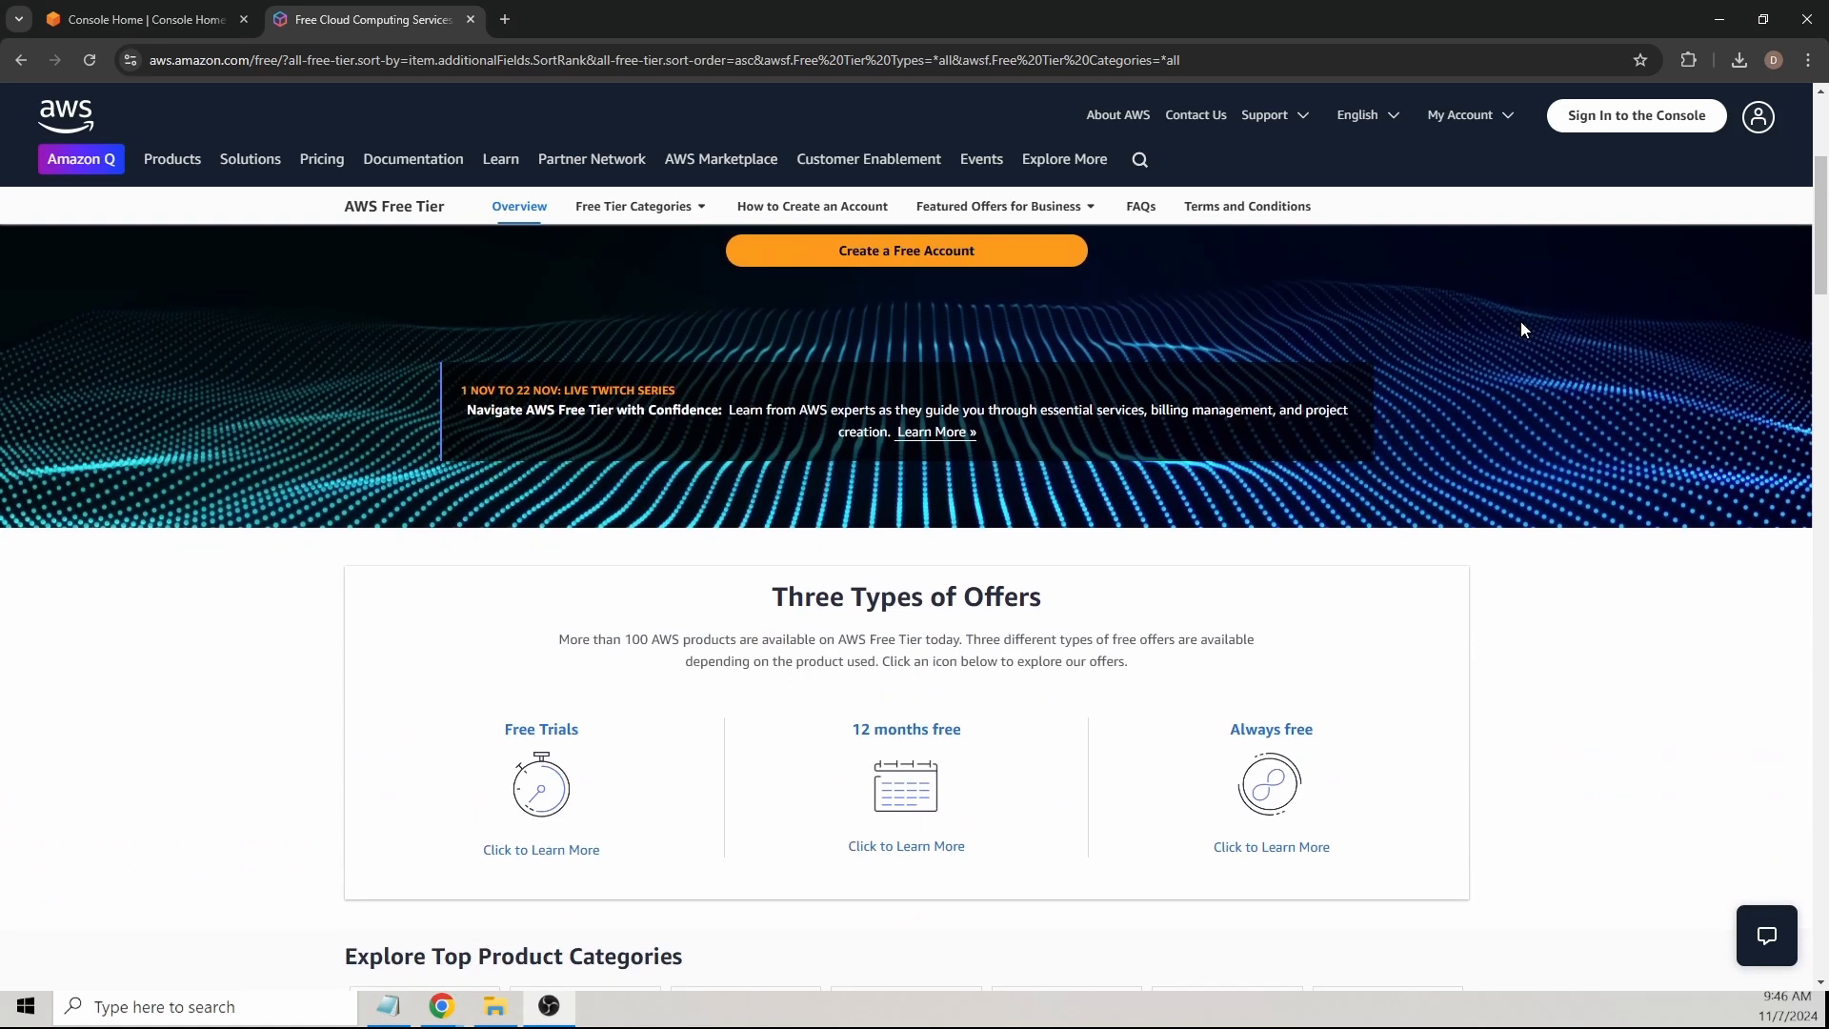
pyautogui.scroll(1, 991, 432)
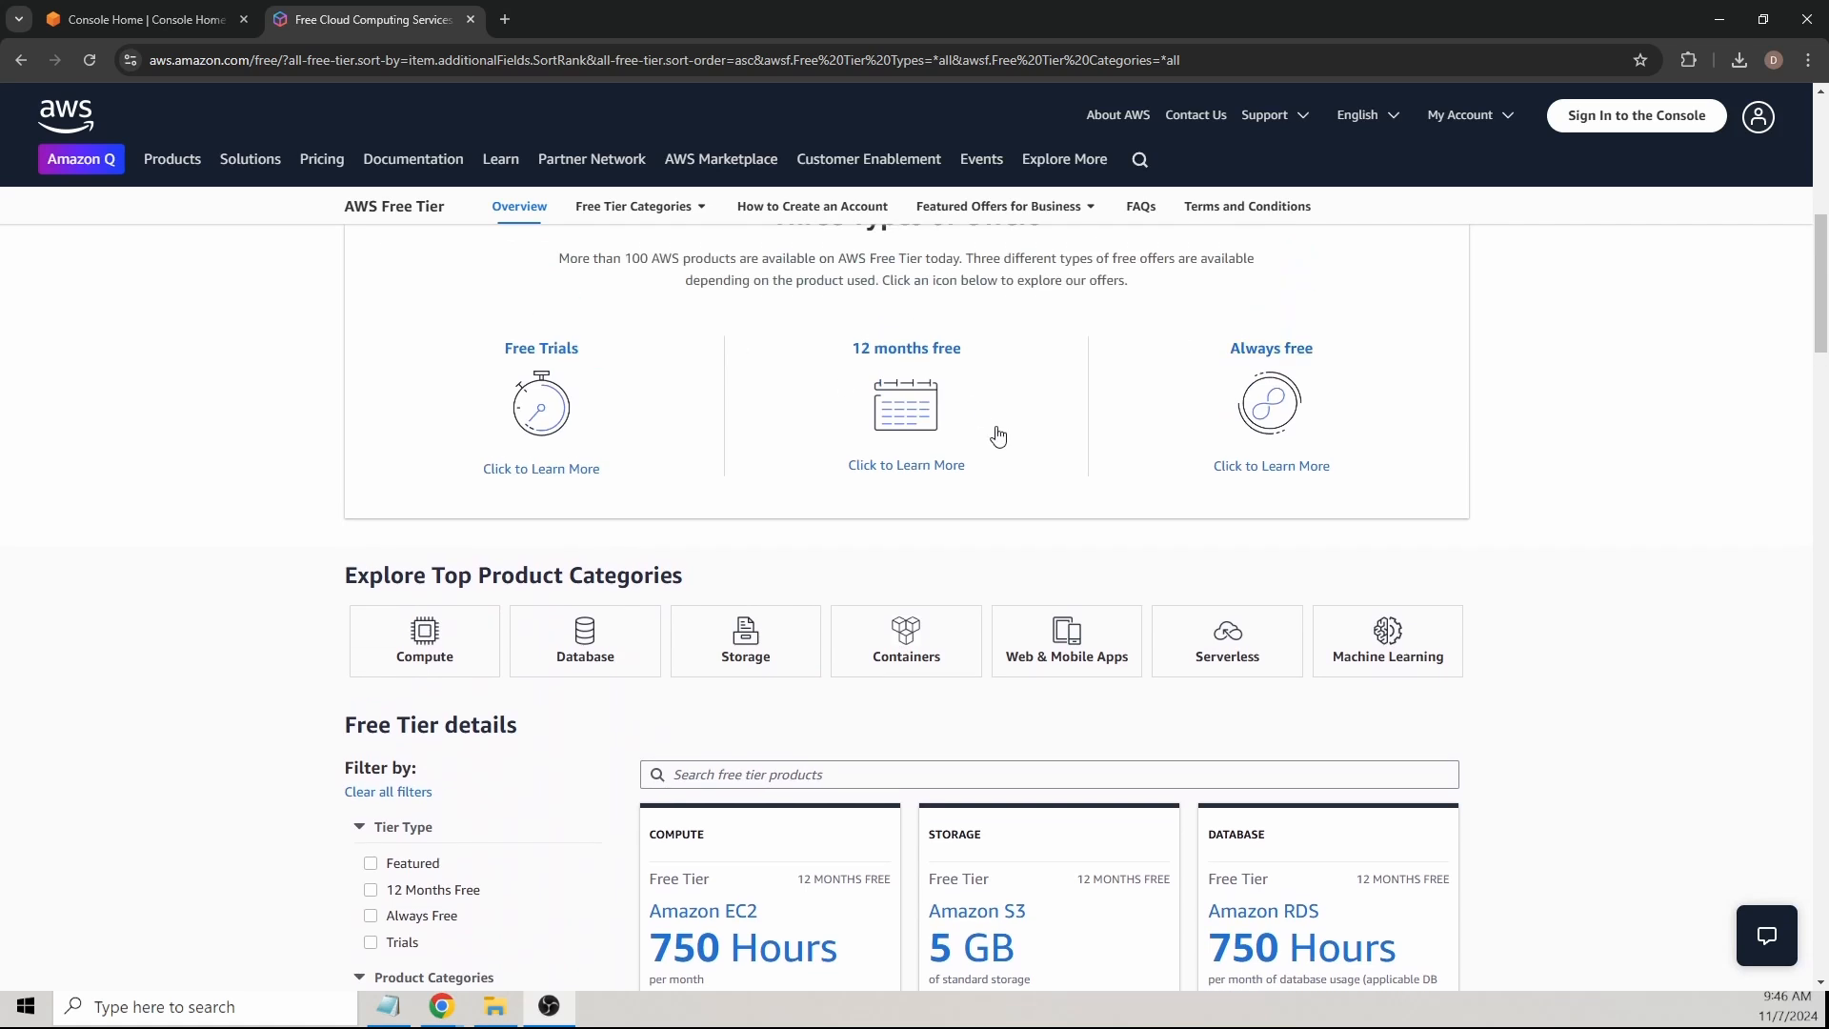
pyautogui.scroll(-3, 1069, 531)
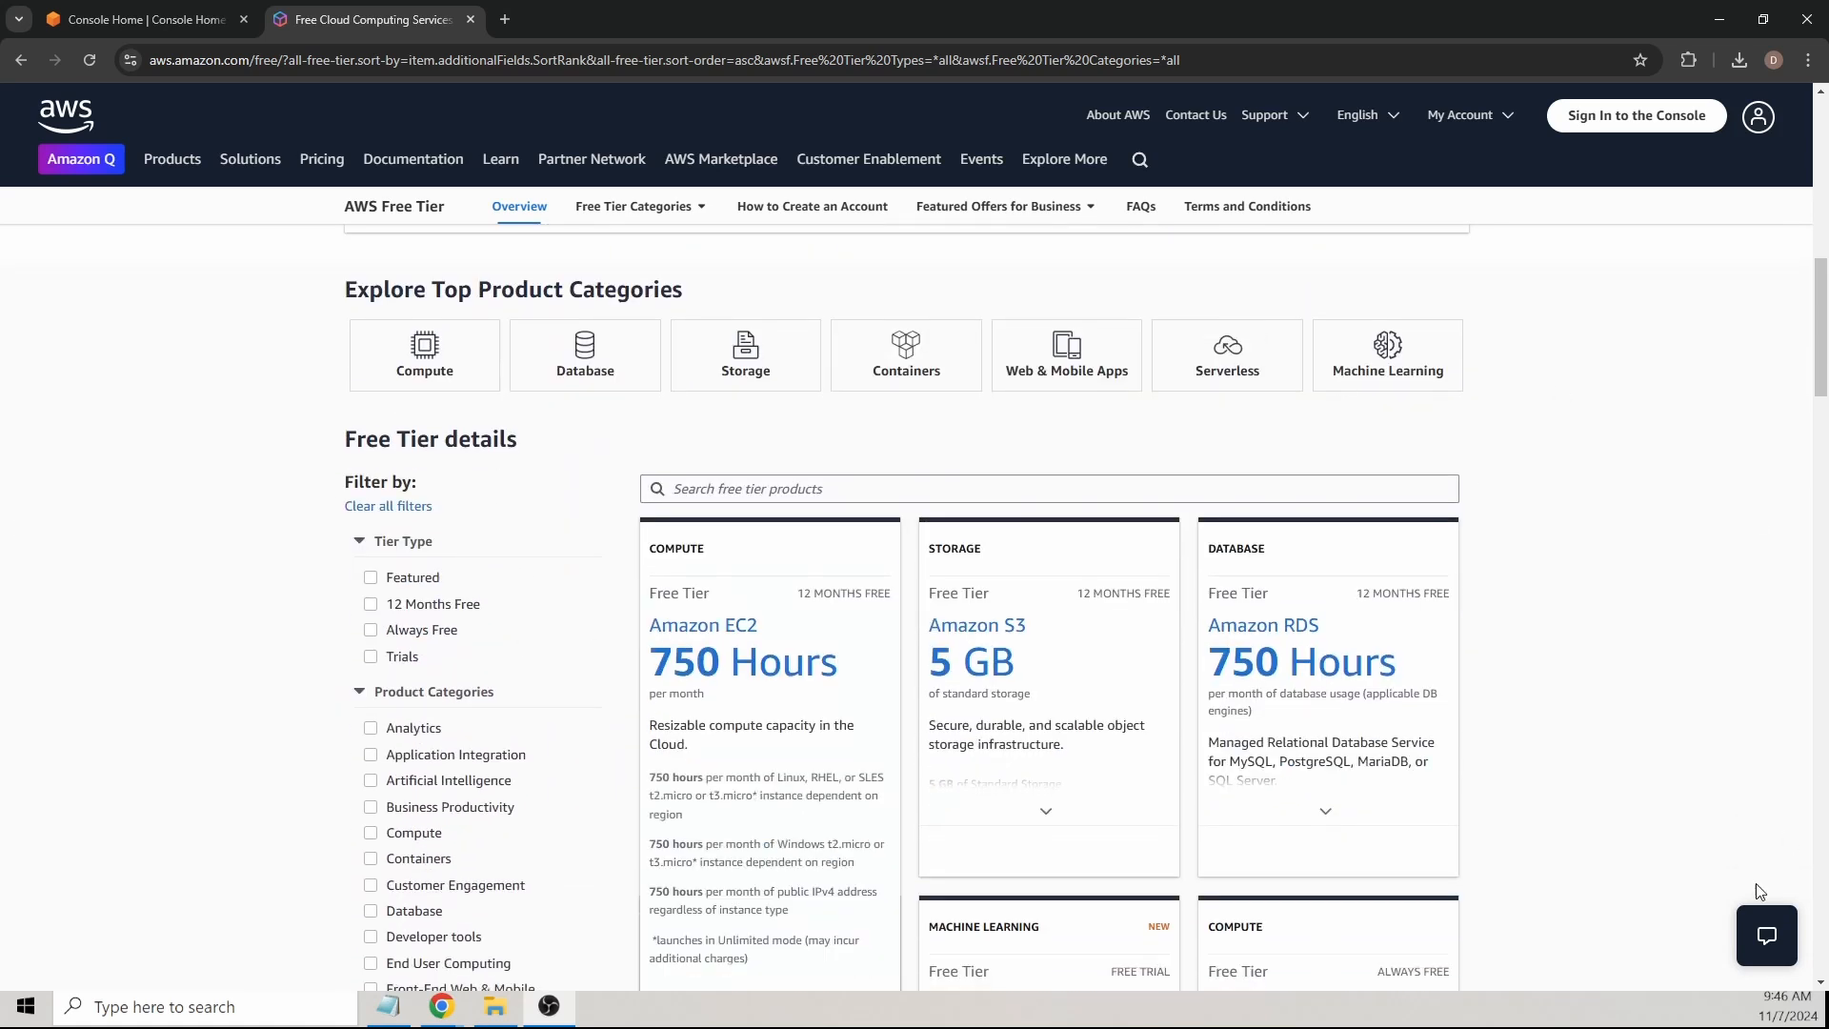
pyautogui.scroll(-9, 1756, 883)
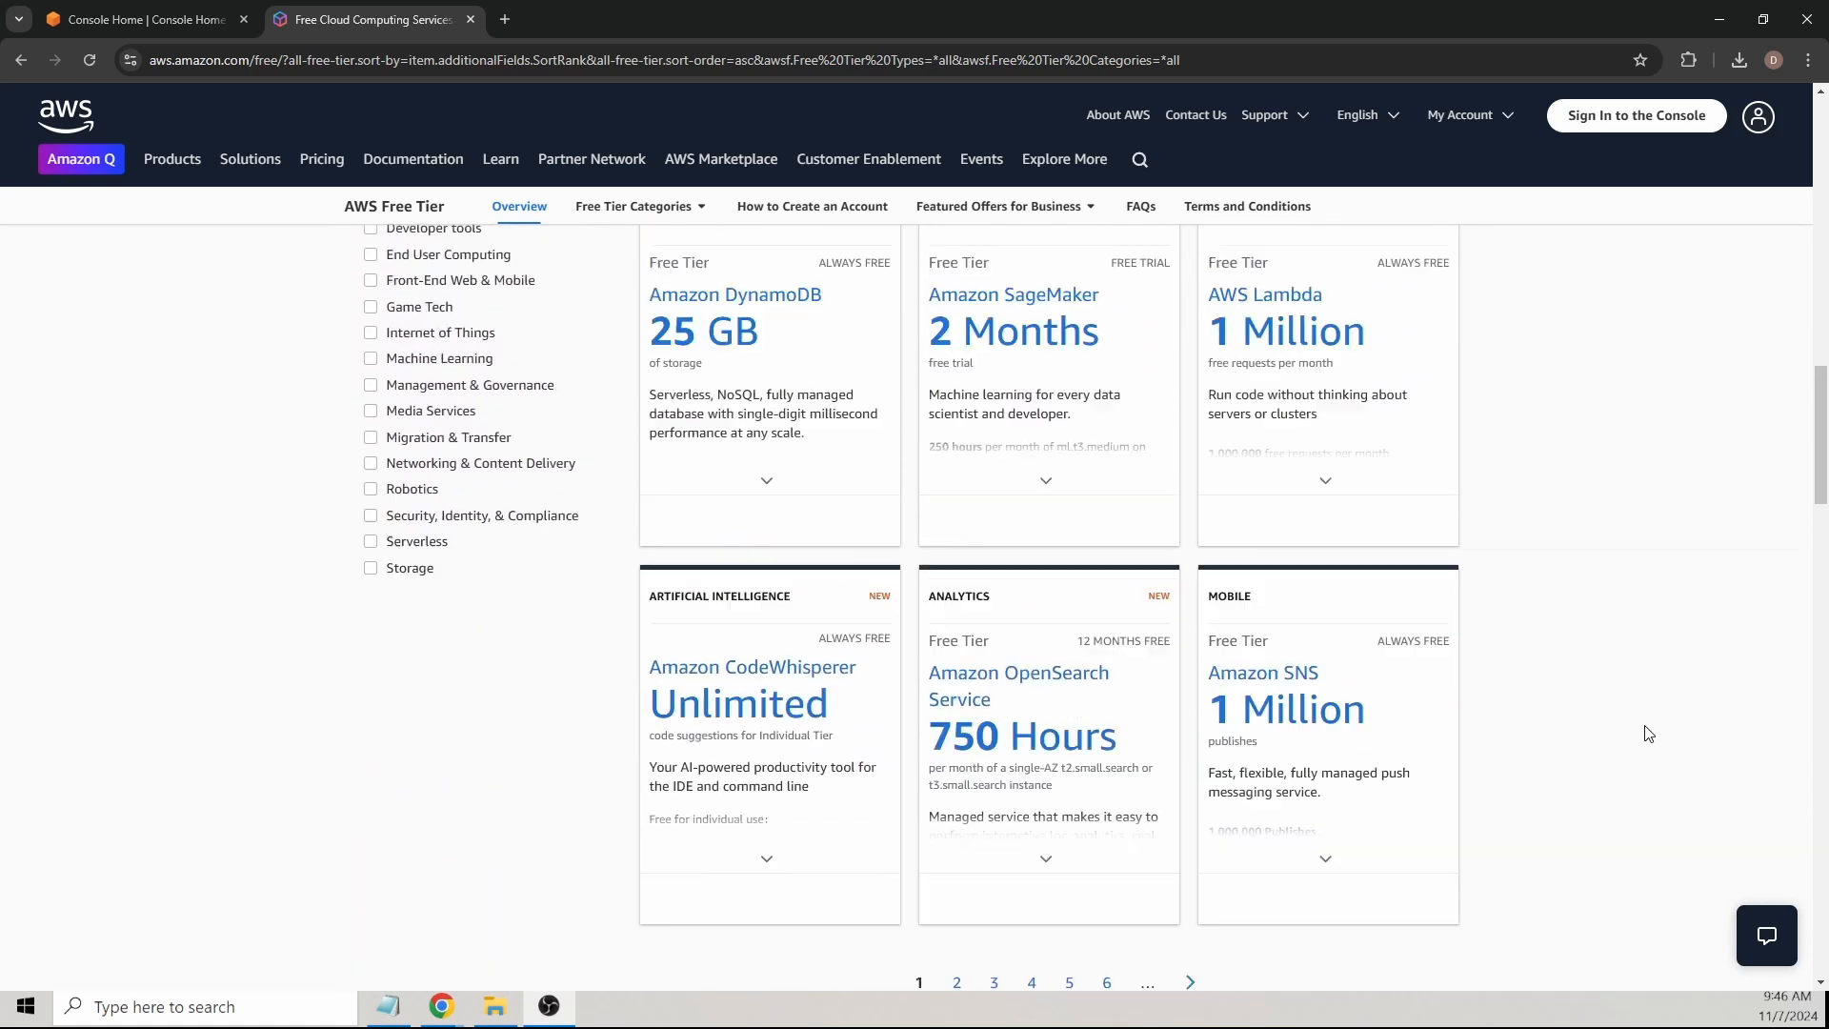
pyautogui.scroll(13, 1657, 743)
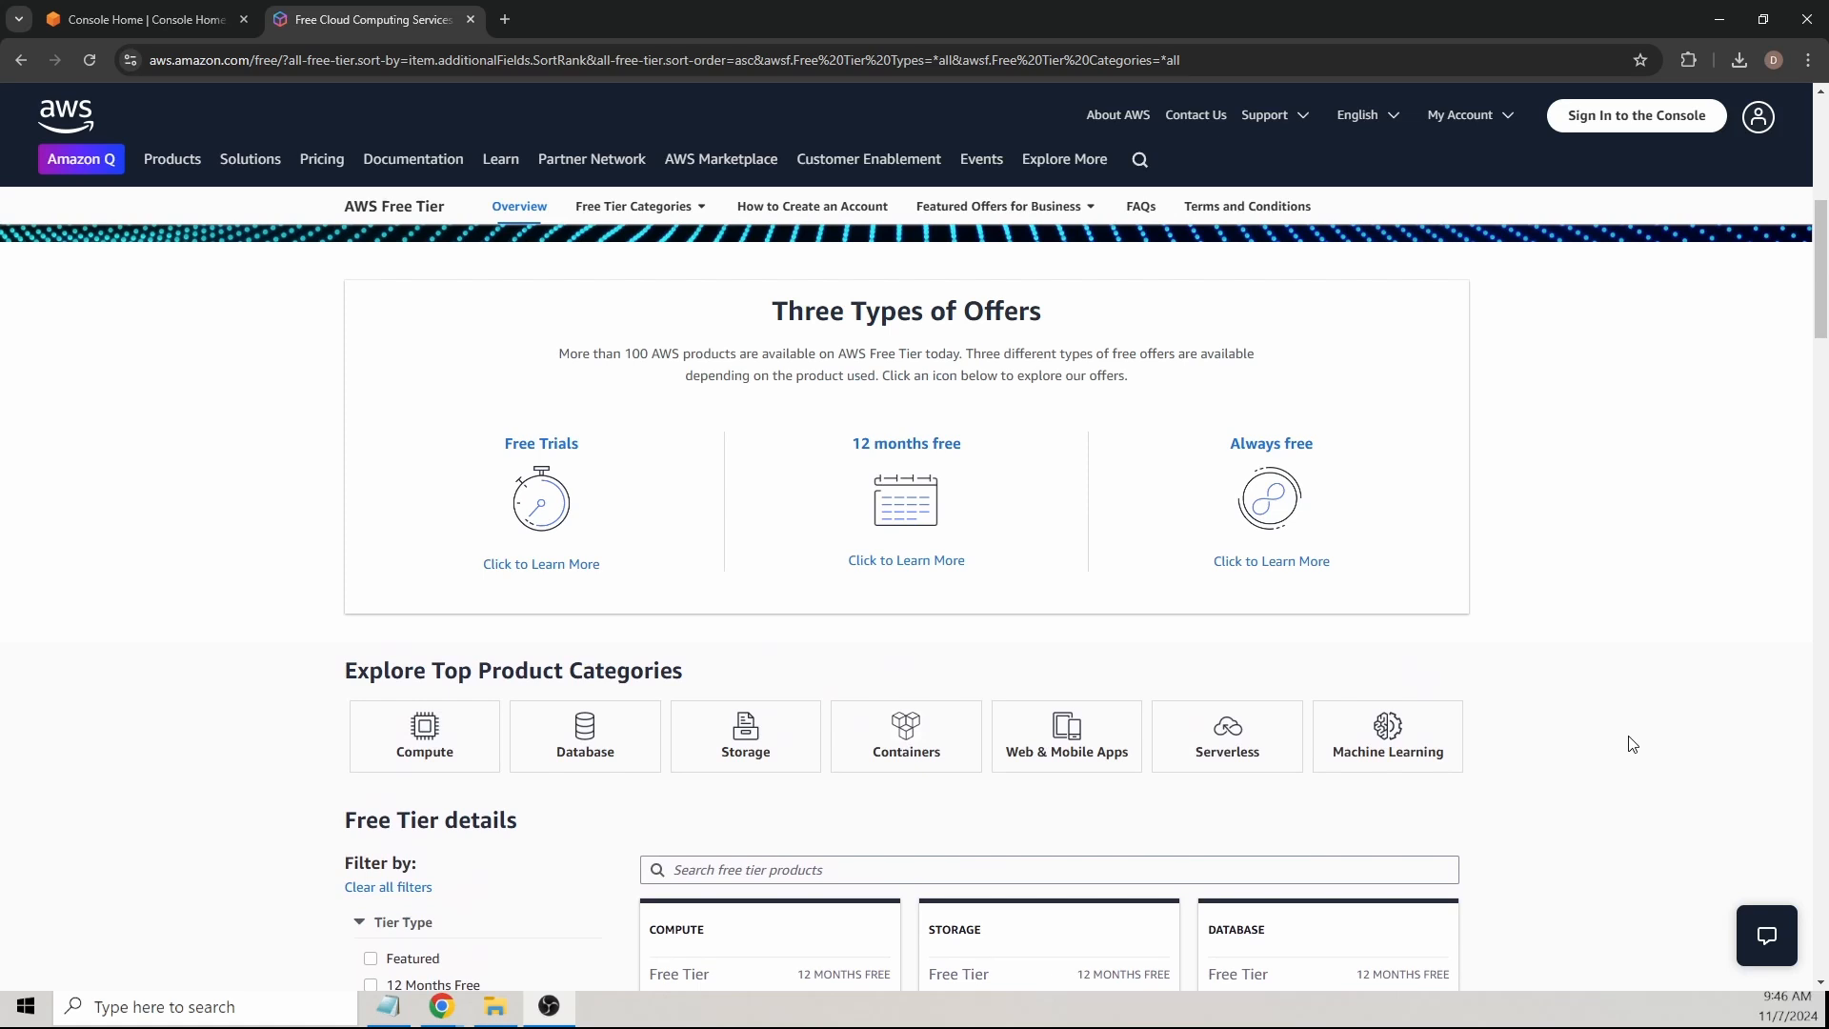
pyautogui.scroll(-5, 1631, 758)
pyautogui.scroll(9, 1624, 755)
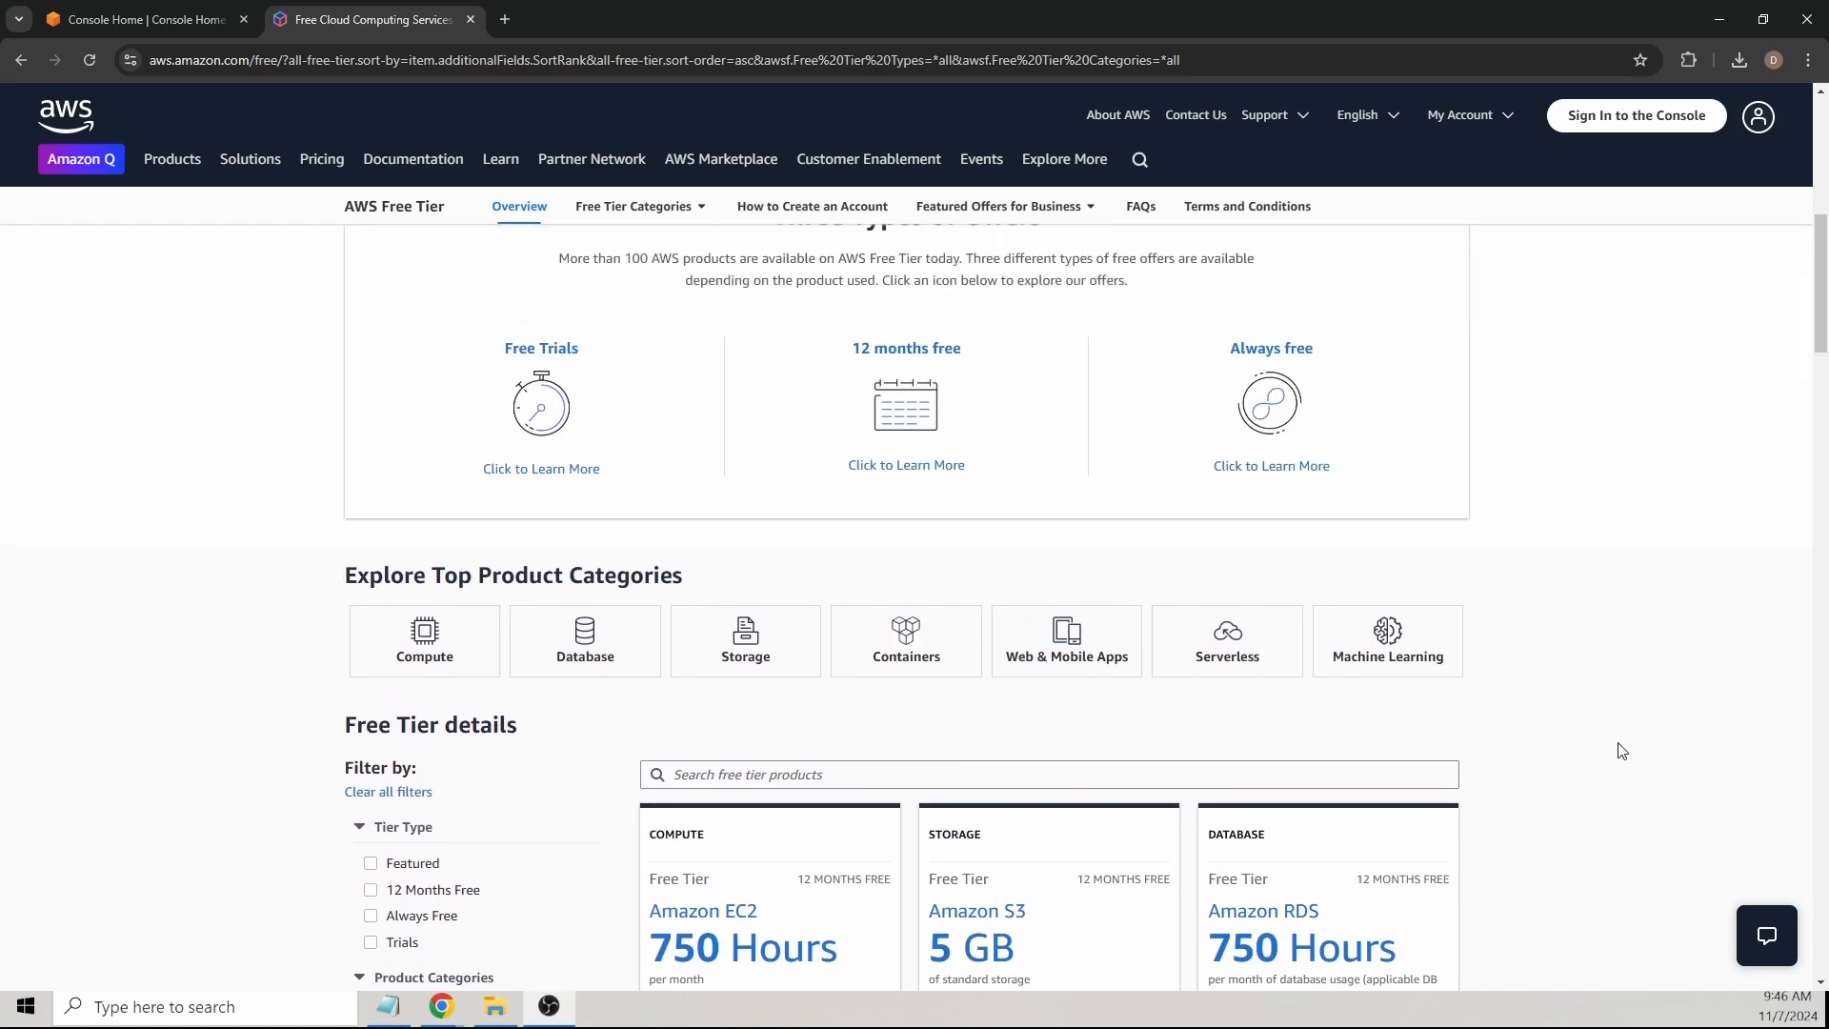
pyautogui.scroll(2, 1622, 748)
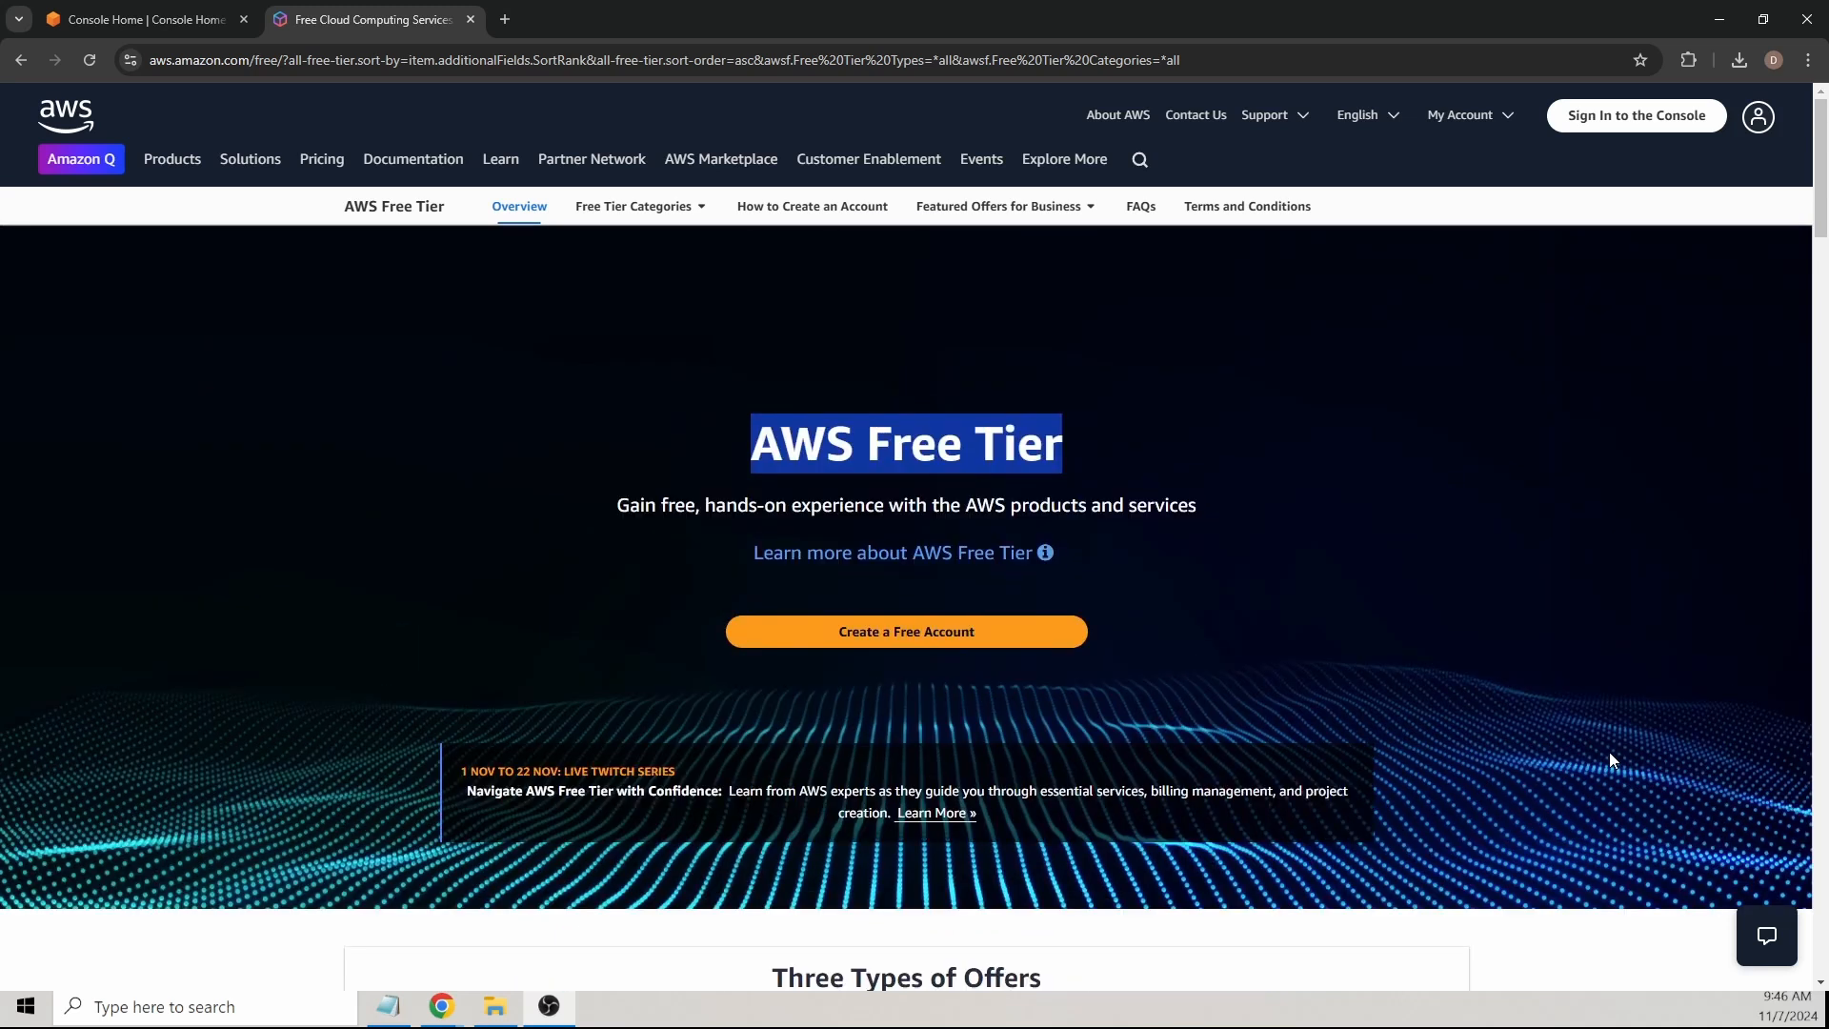
pyautogui.scroll(-5, 1608, 749)
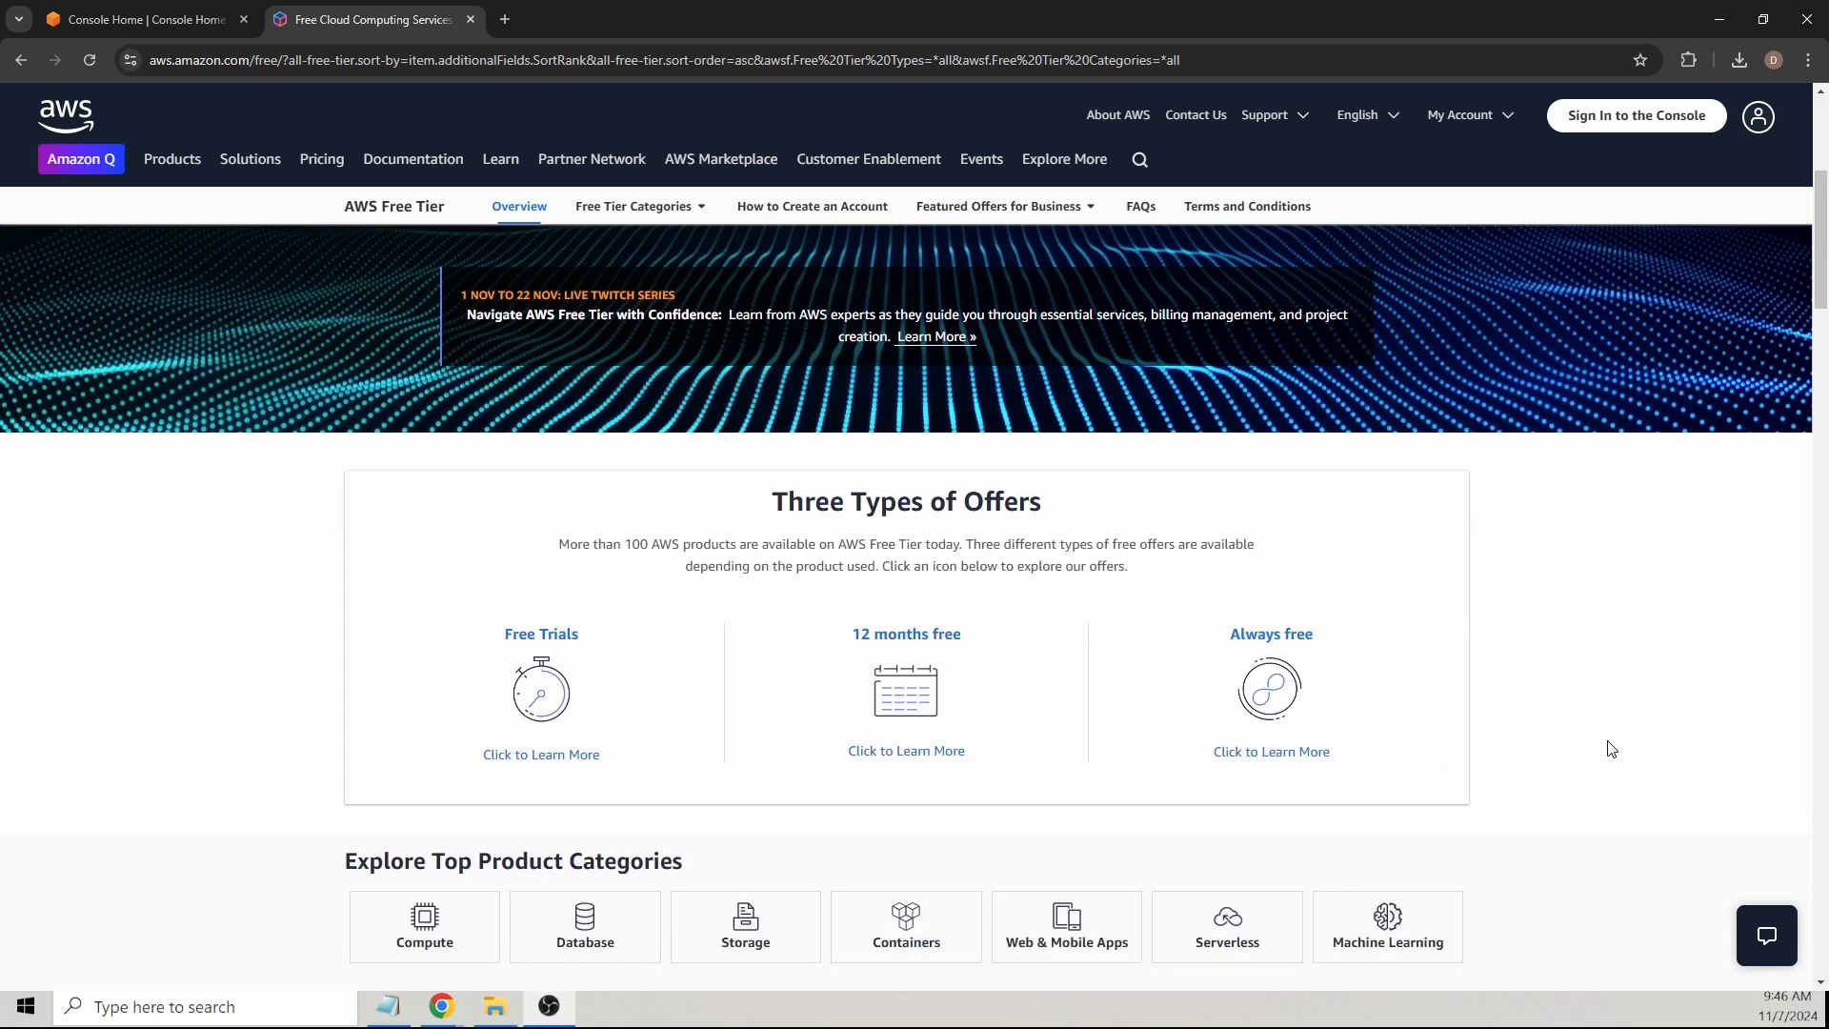
pyautogui.scroll(-7, 1608, 755)
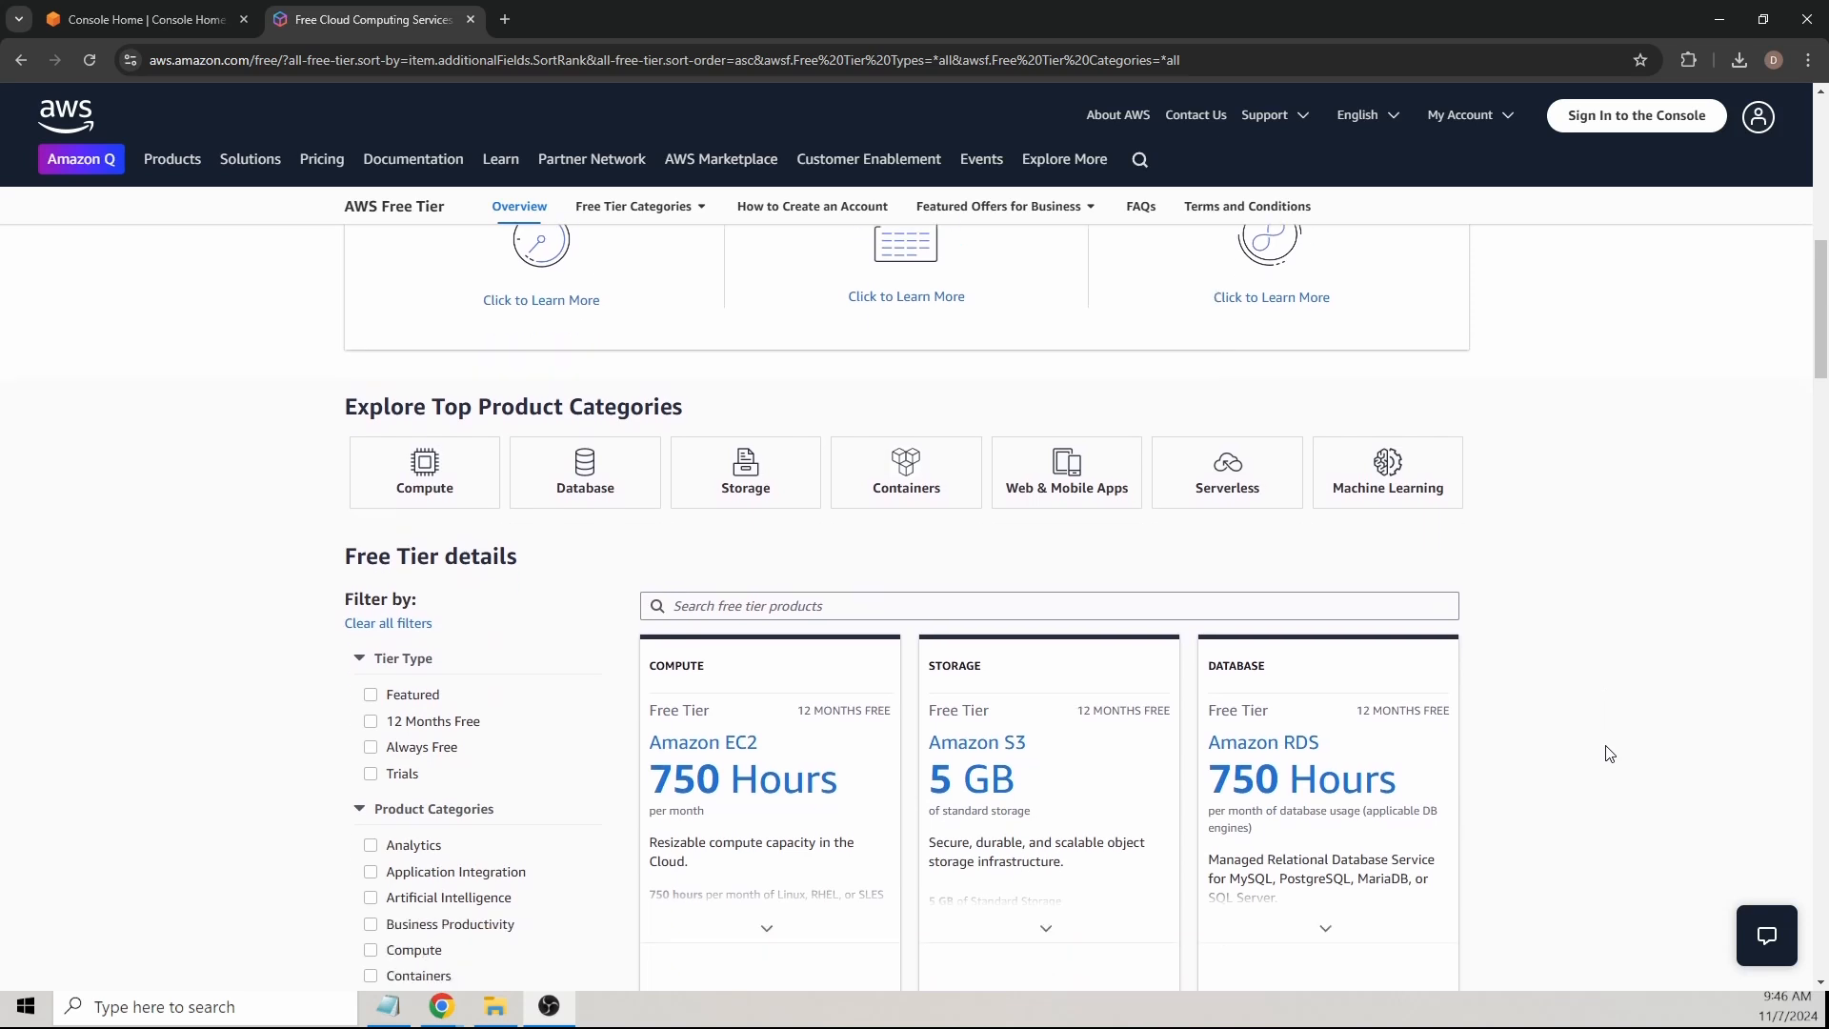
pyautogui.scroll(-1, 1608, 760)
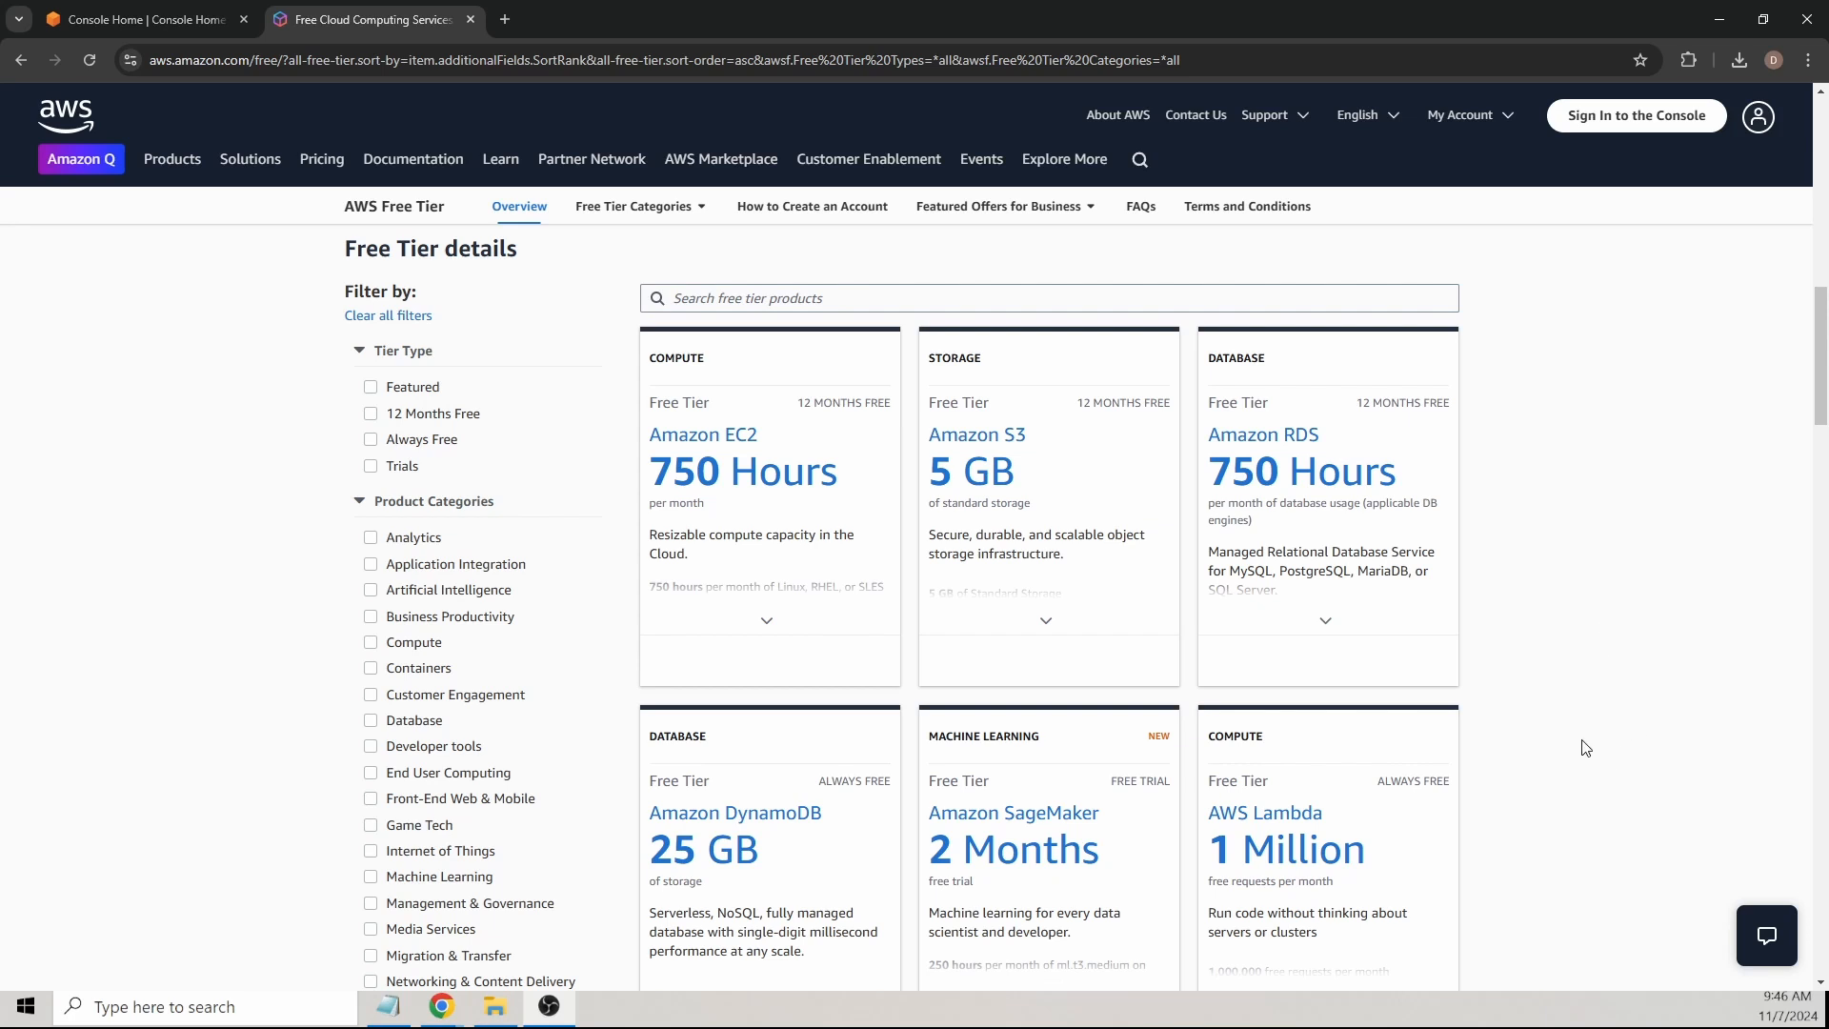
pyautogui.scroll(8, 1591, 738)
pyautogui.scroll(5, 1596, 706)
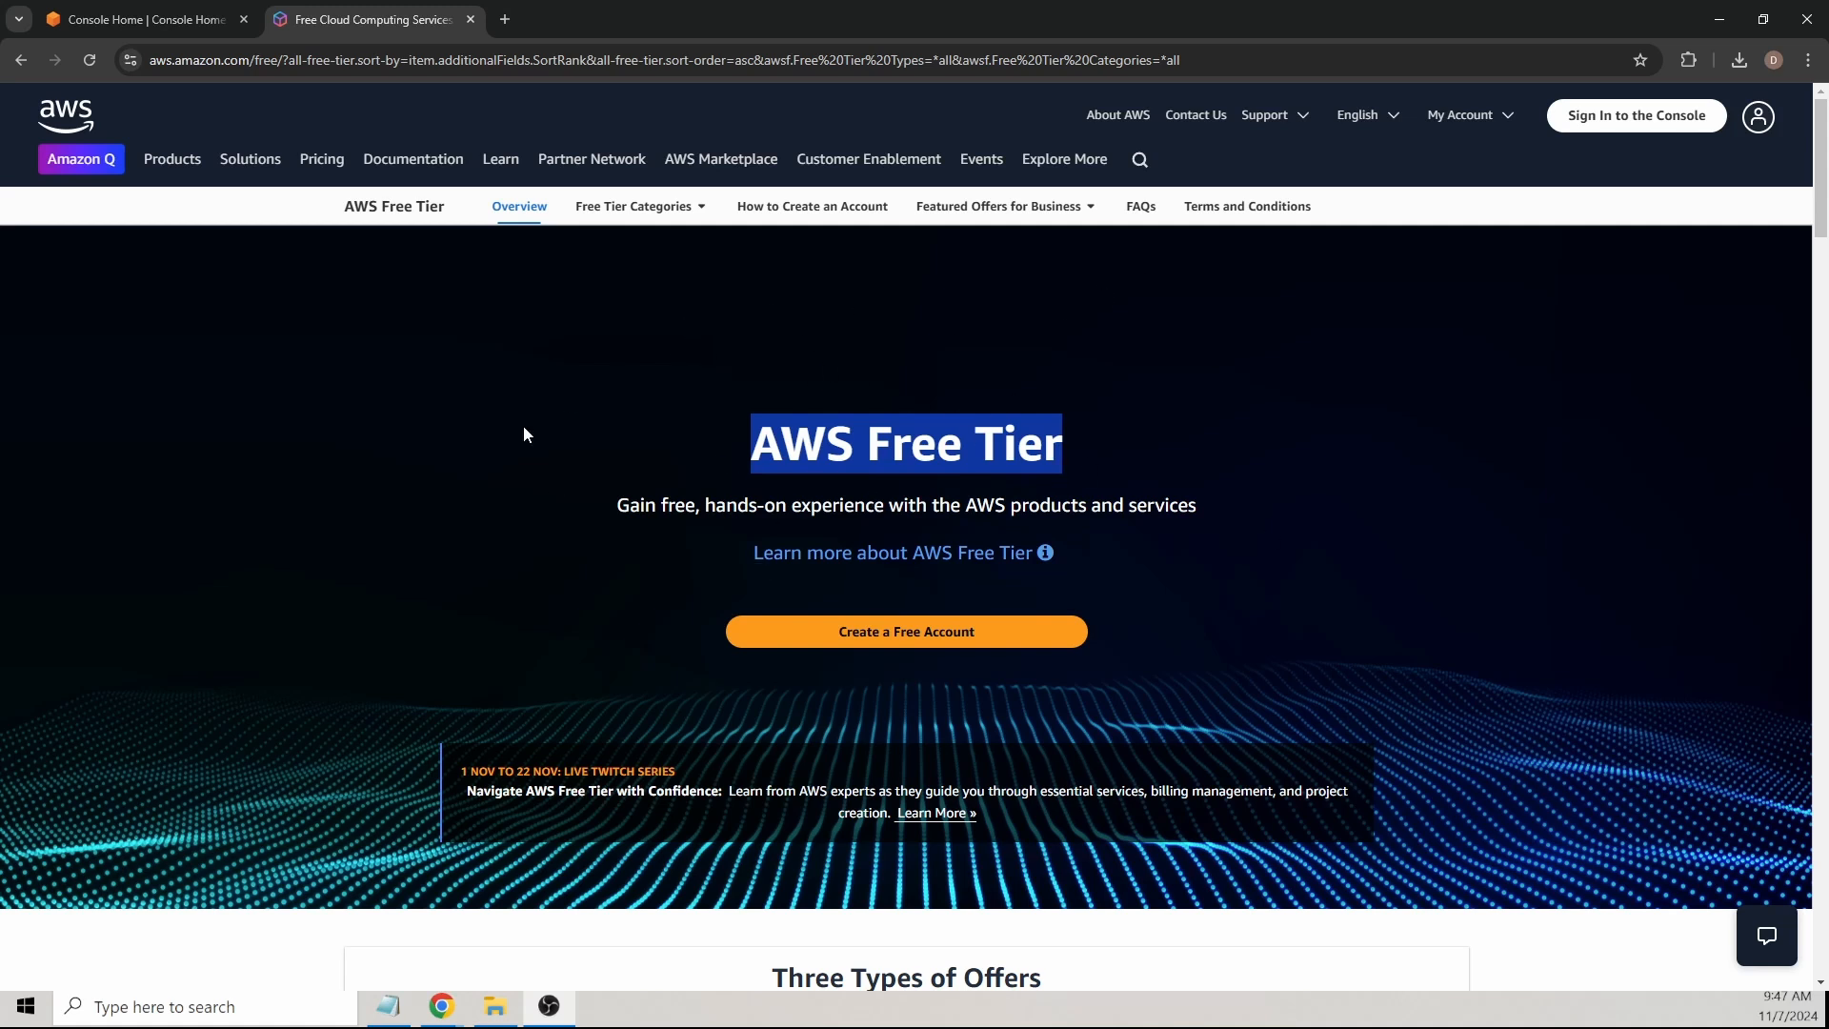
# Step: Switch to the AWS Console Home and check which IAM user is signed in to the account
pyautogui.click(118, 23)
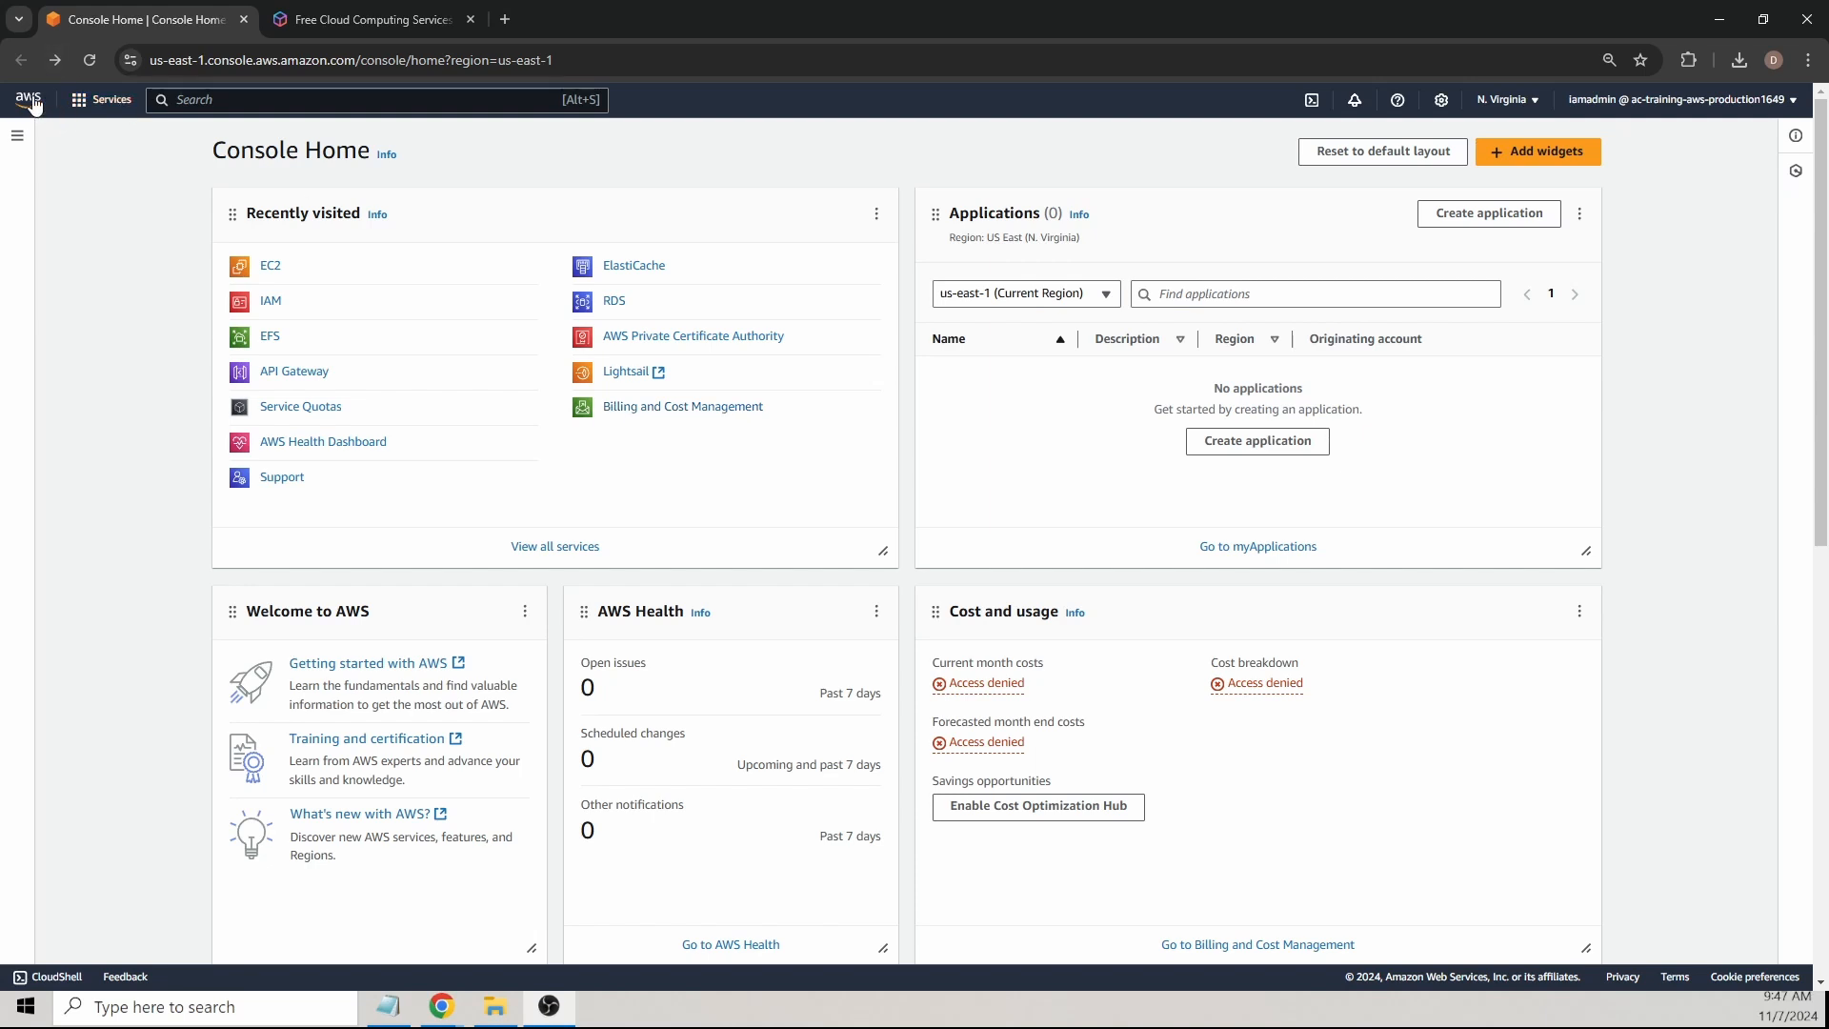
pyautogui.click(1610, 101)
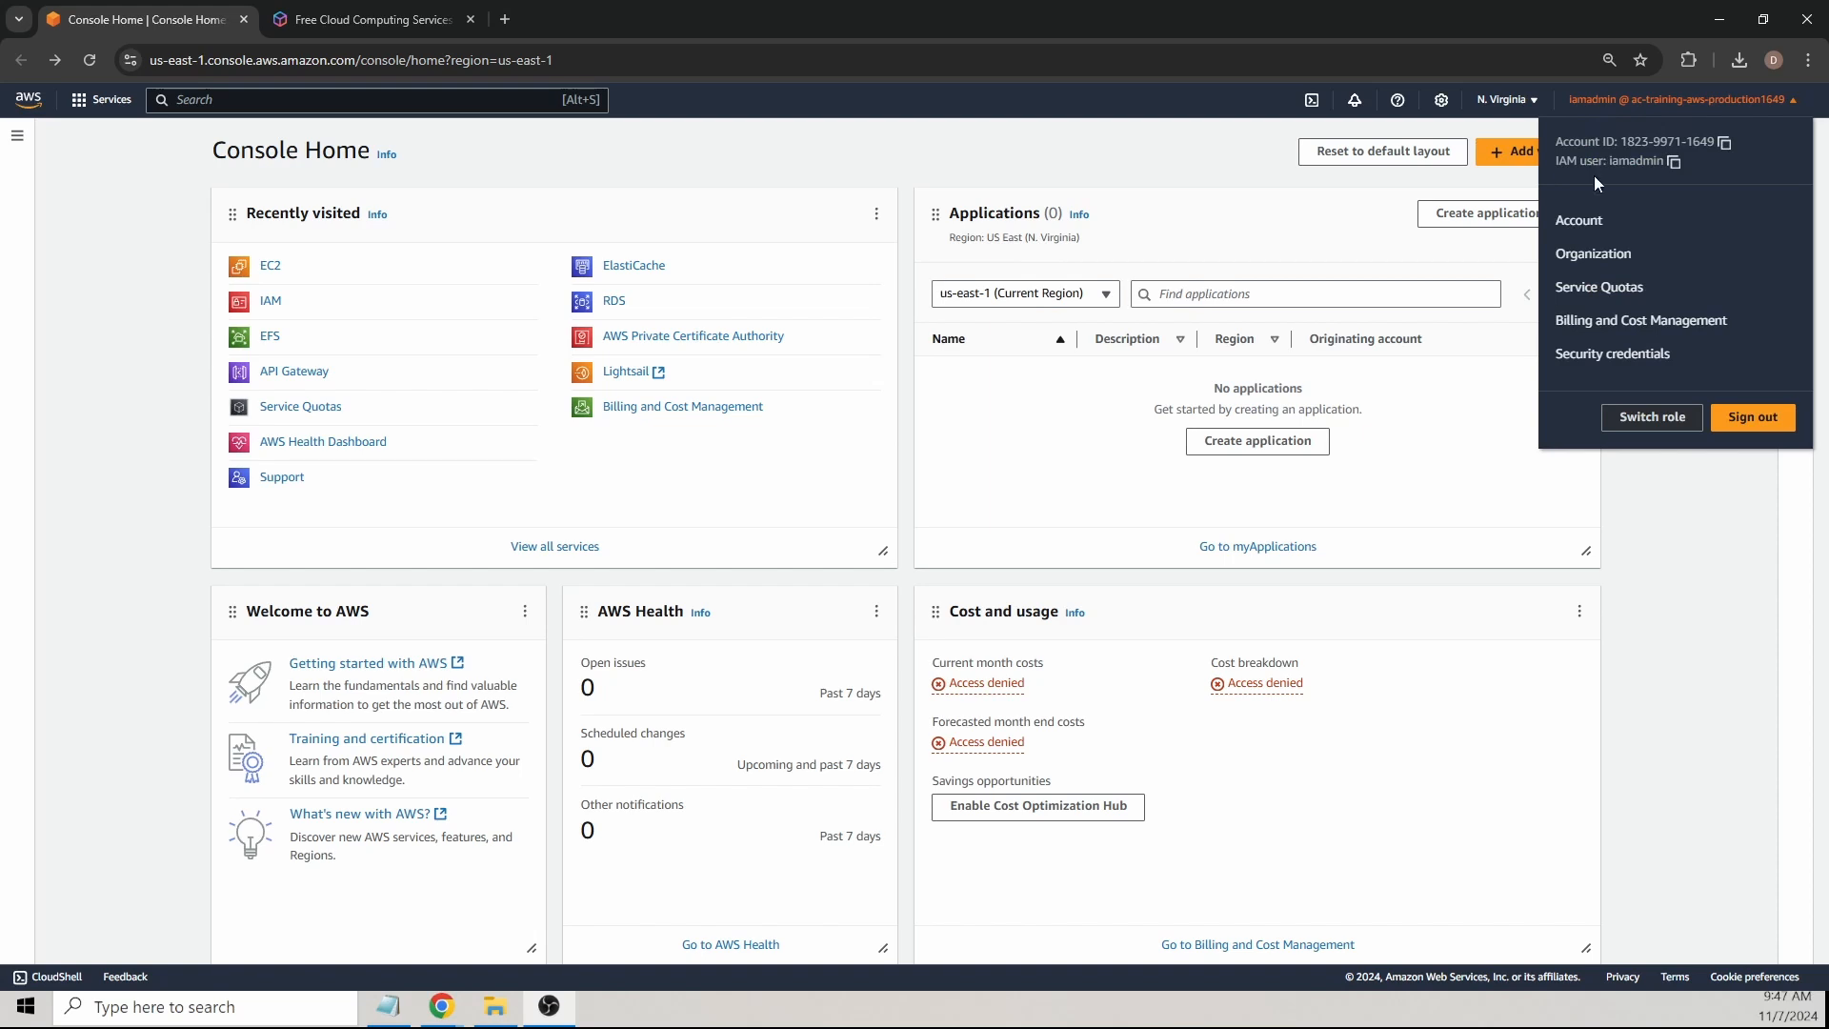
pyautogui.tripleClick(1560, 162)
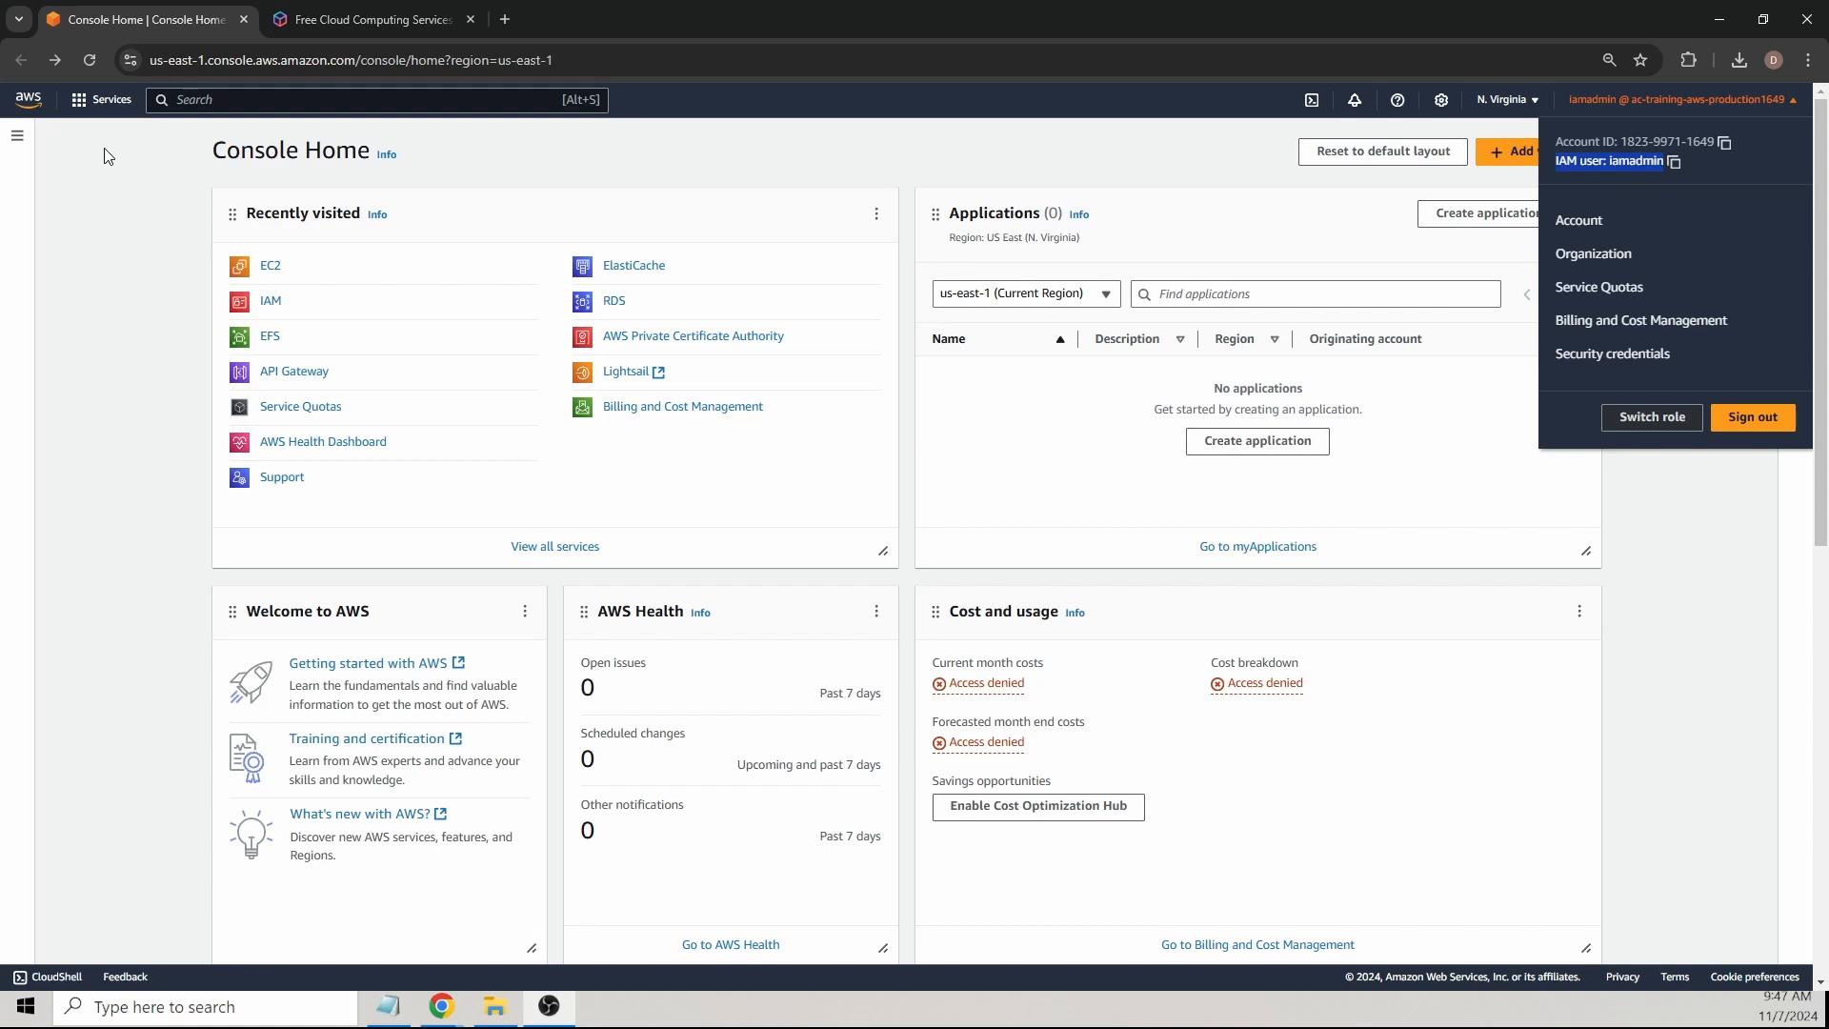
pyautogui.click(17, 135)
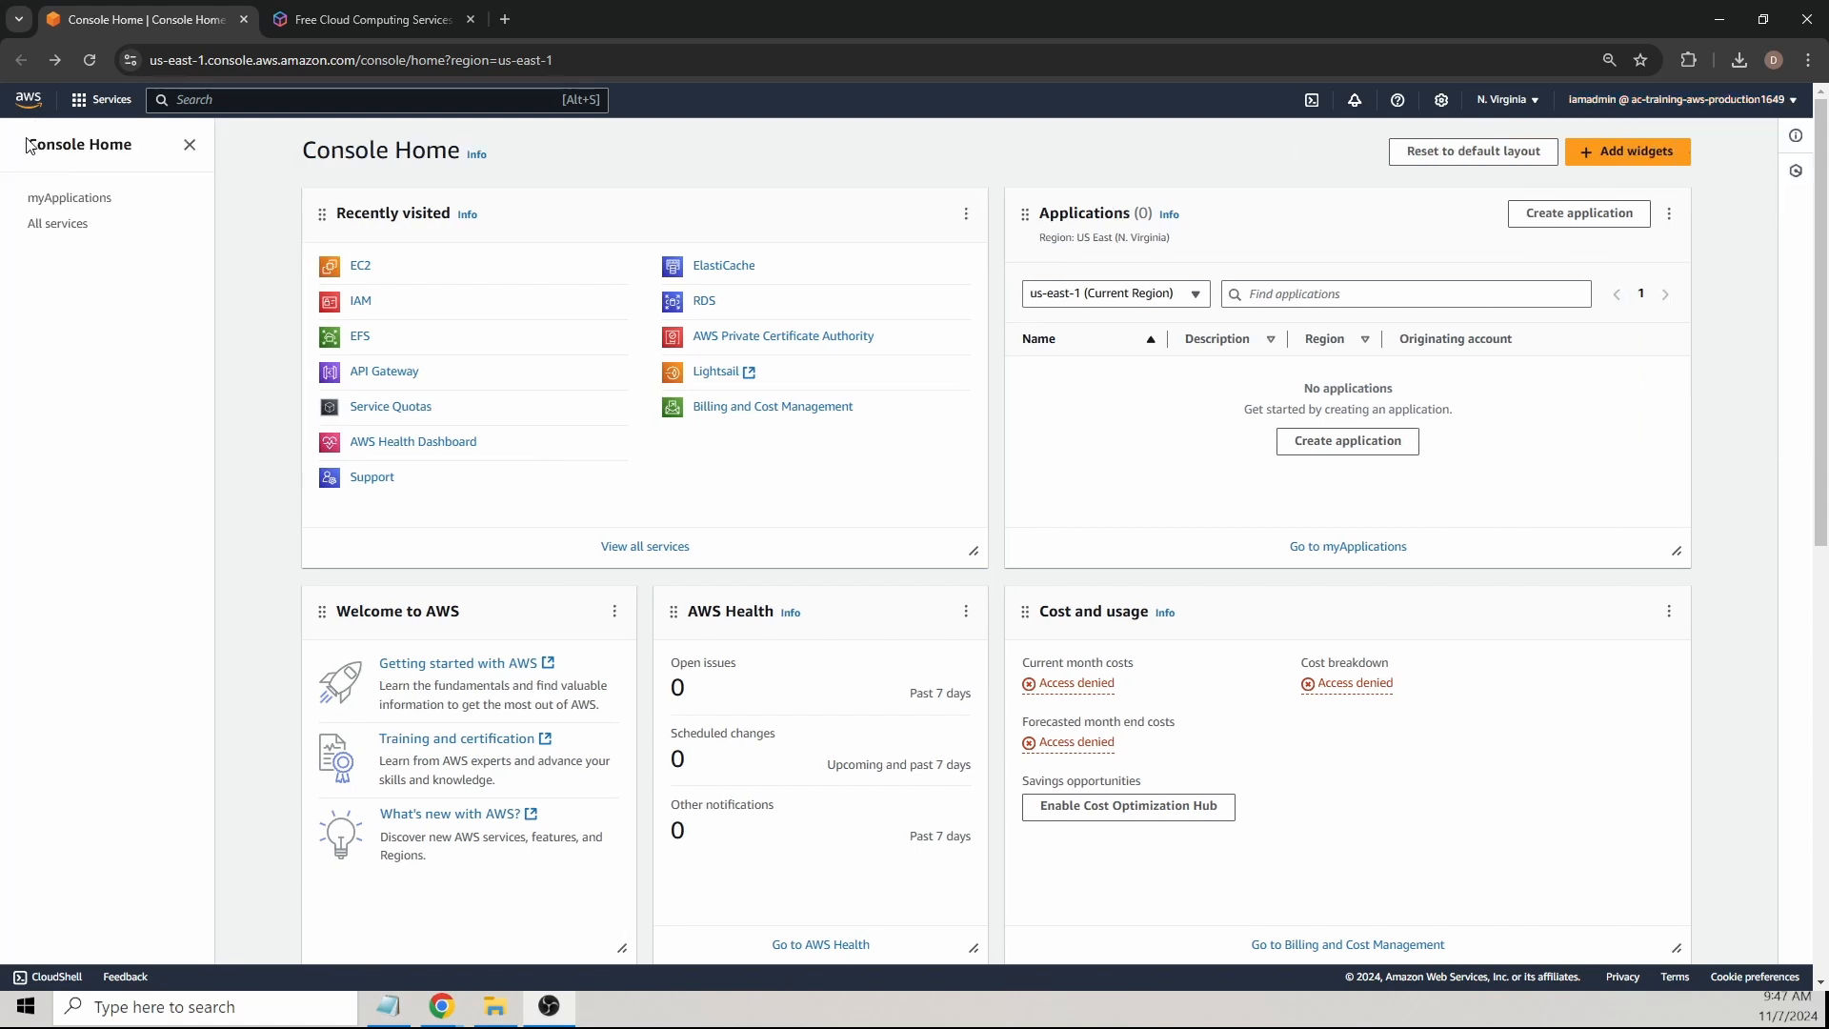
# Step: Open the IAM service's user list and start creating a new user
pyautogui.click(95, 101)
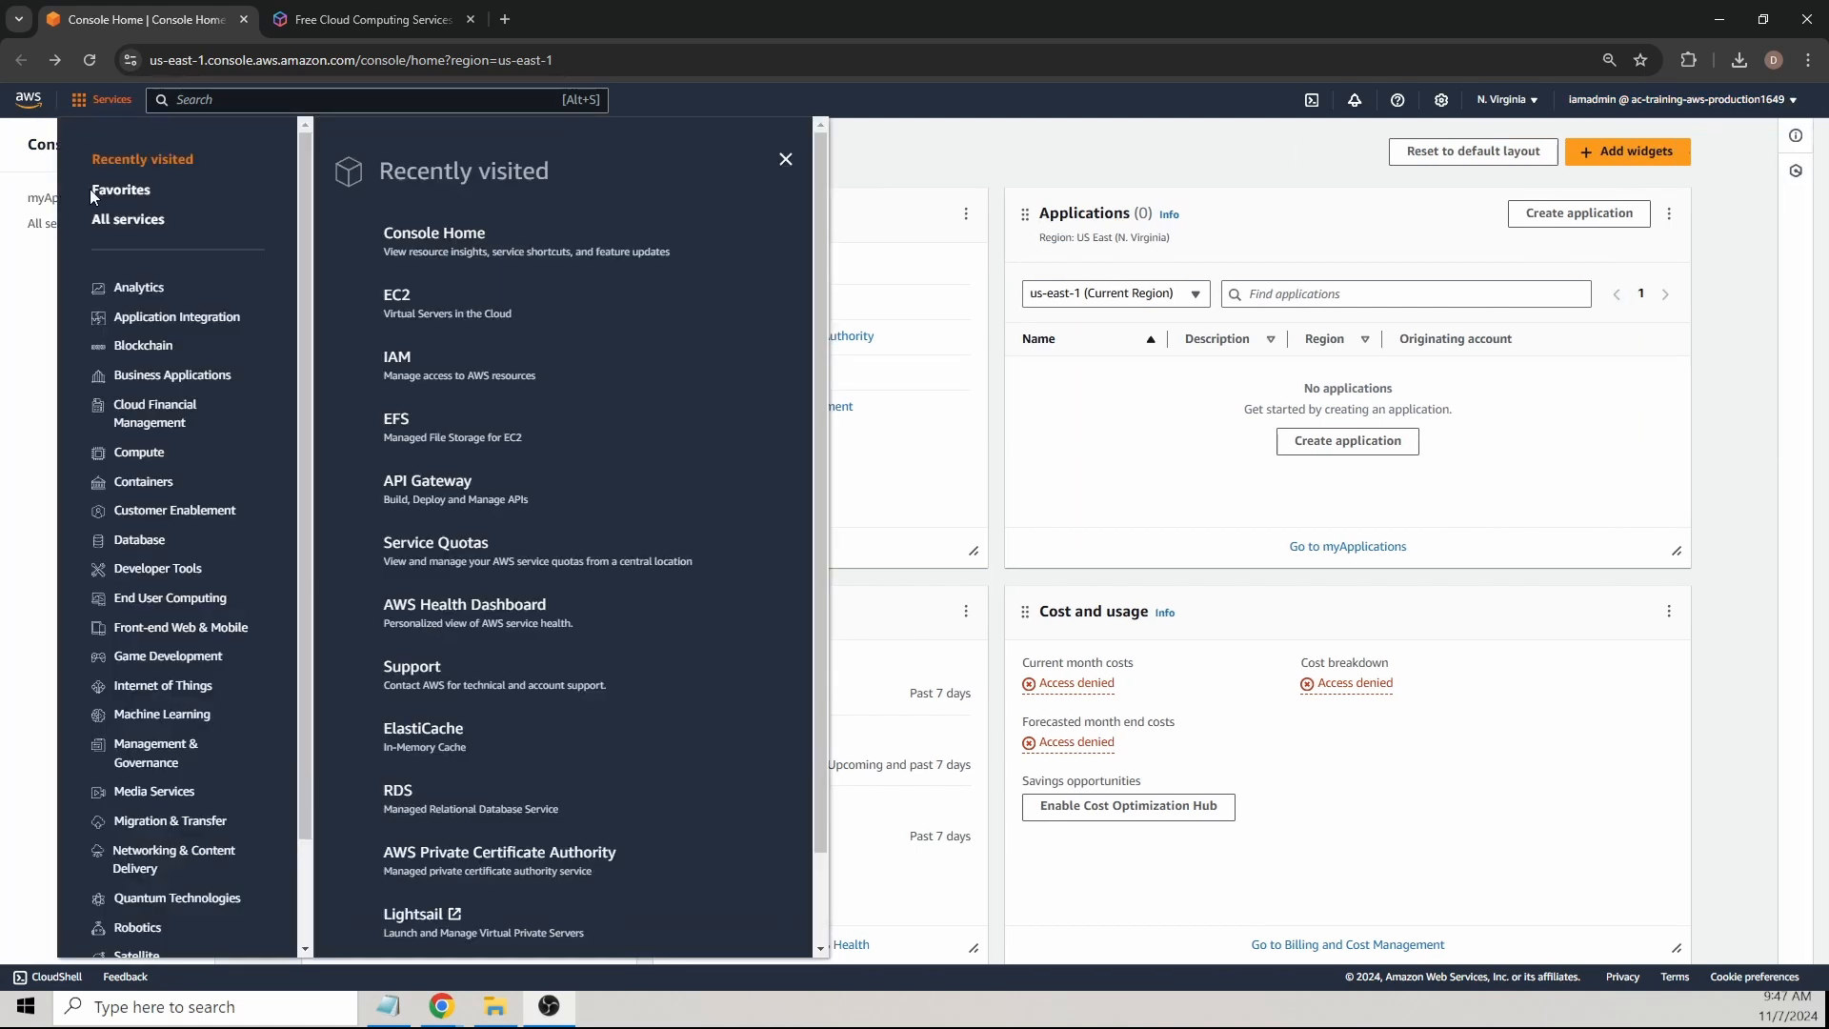
pyautogui.click(398, 359)
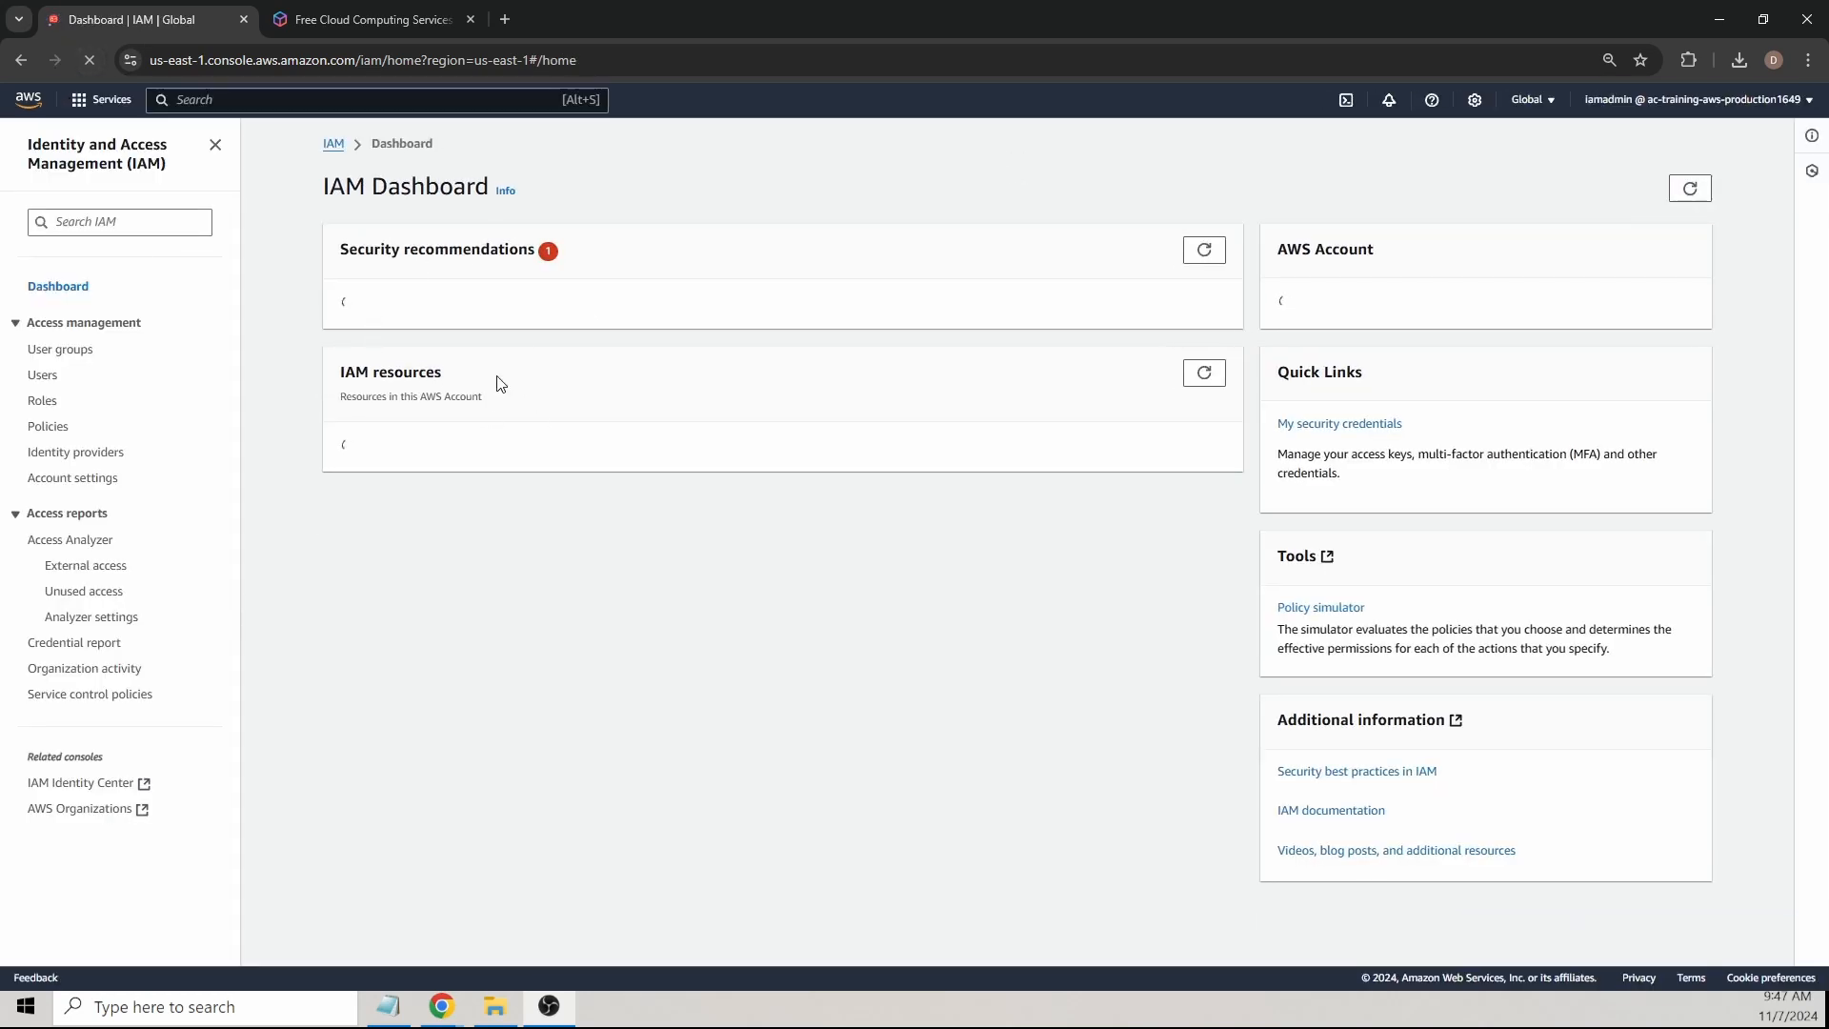
pyautogui.click(44, 377)
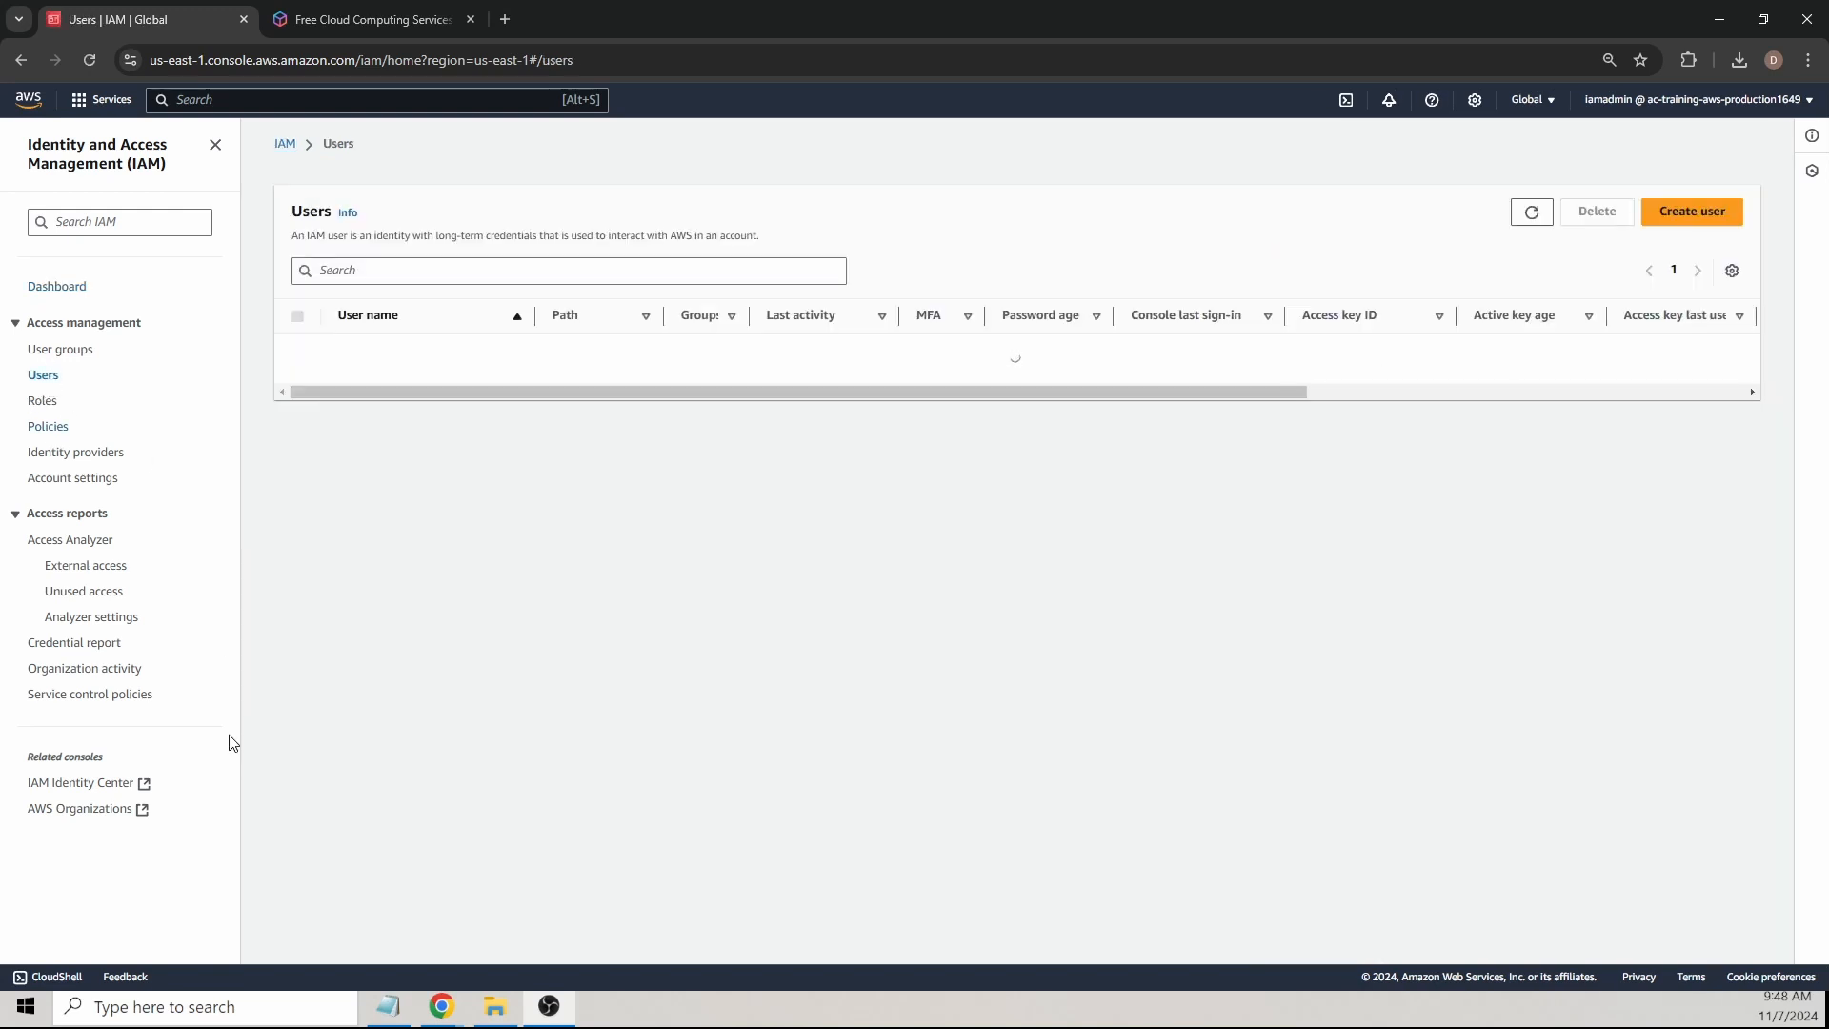
pyautogui.click(1695, 214)
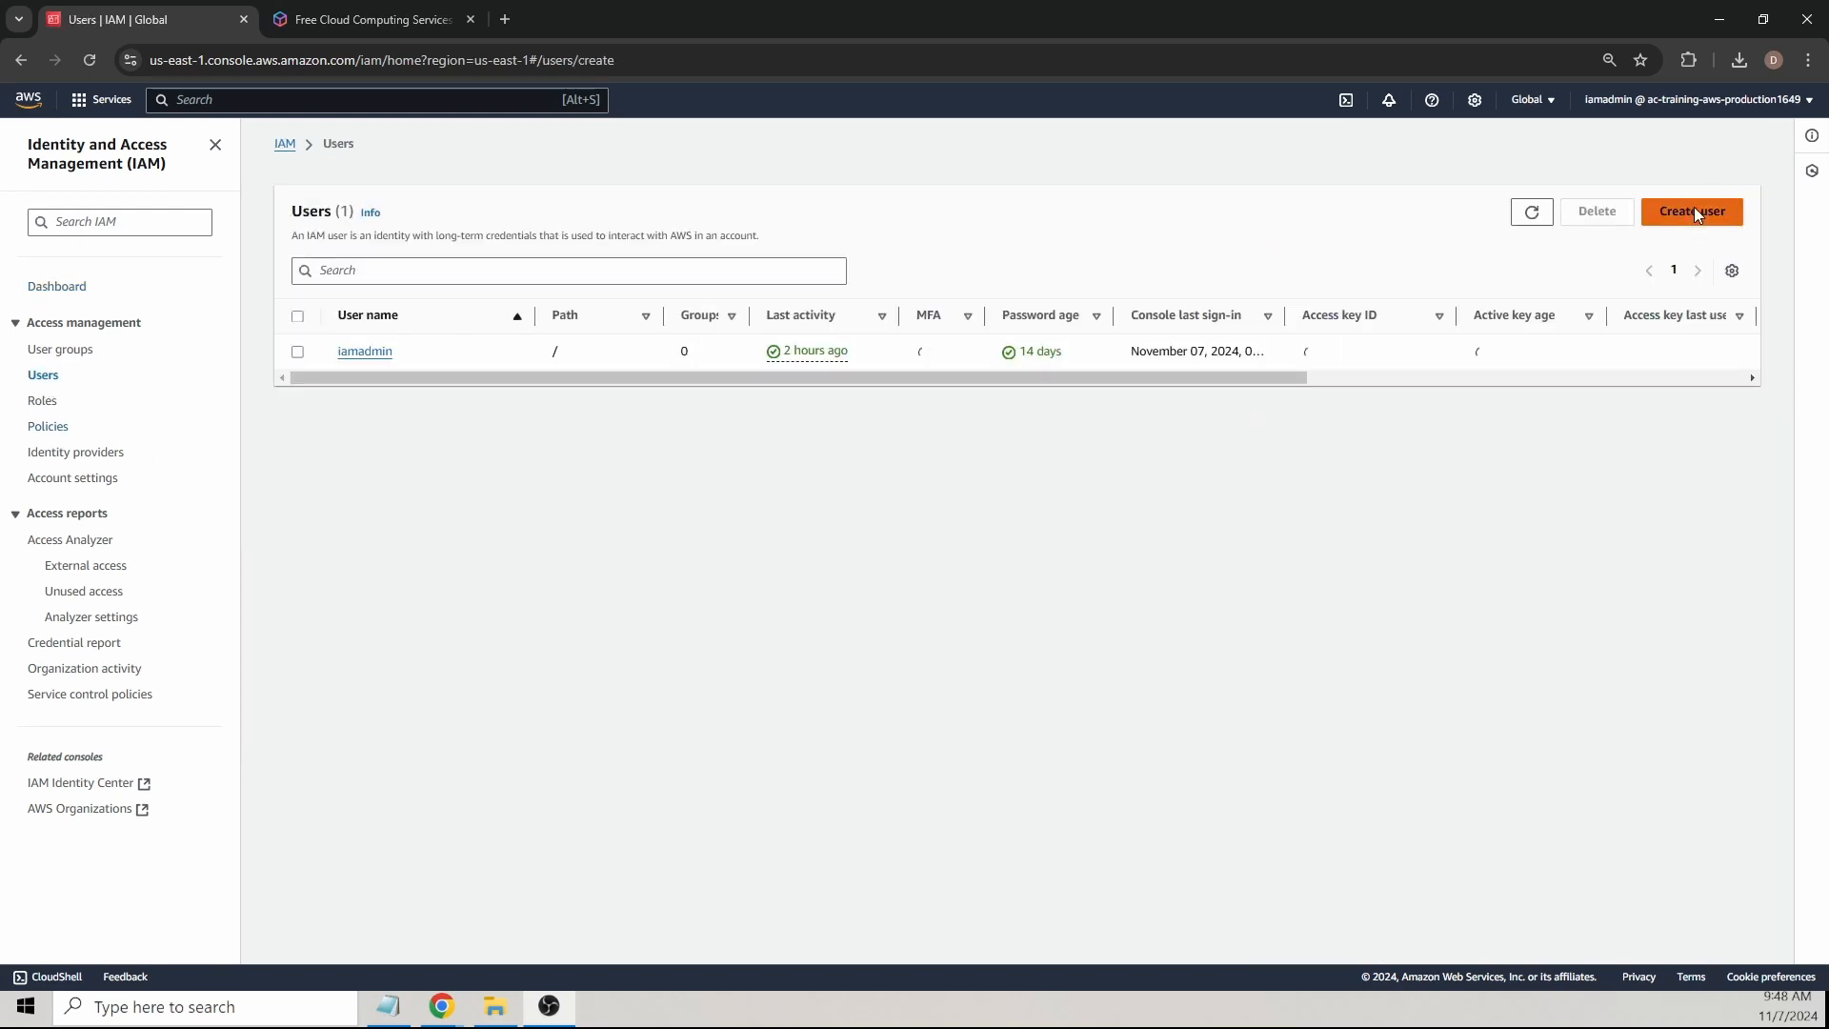
# Step: Set the user name to "name", enable AWS Management Console access and choose to create an IAM user
pyautogui.click(416, 332)
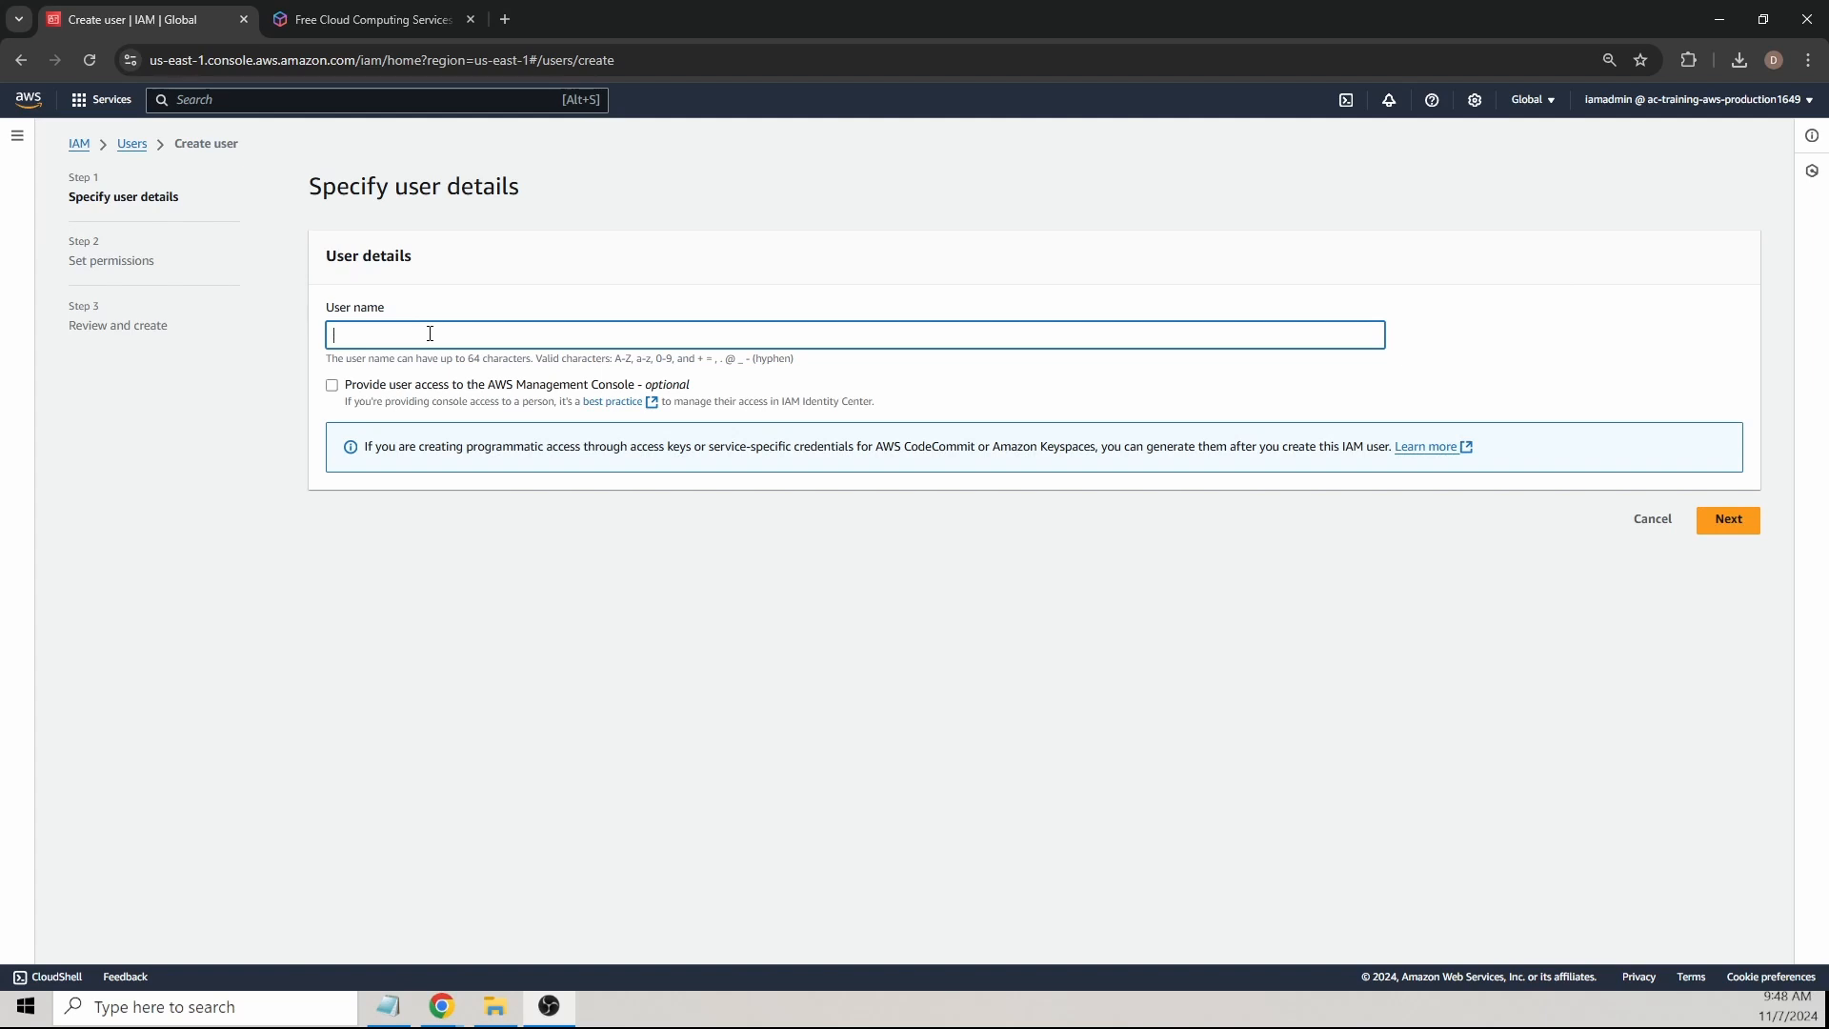
pyautogui.write('name')
pyautogui.click(332, 385)
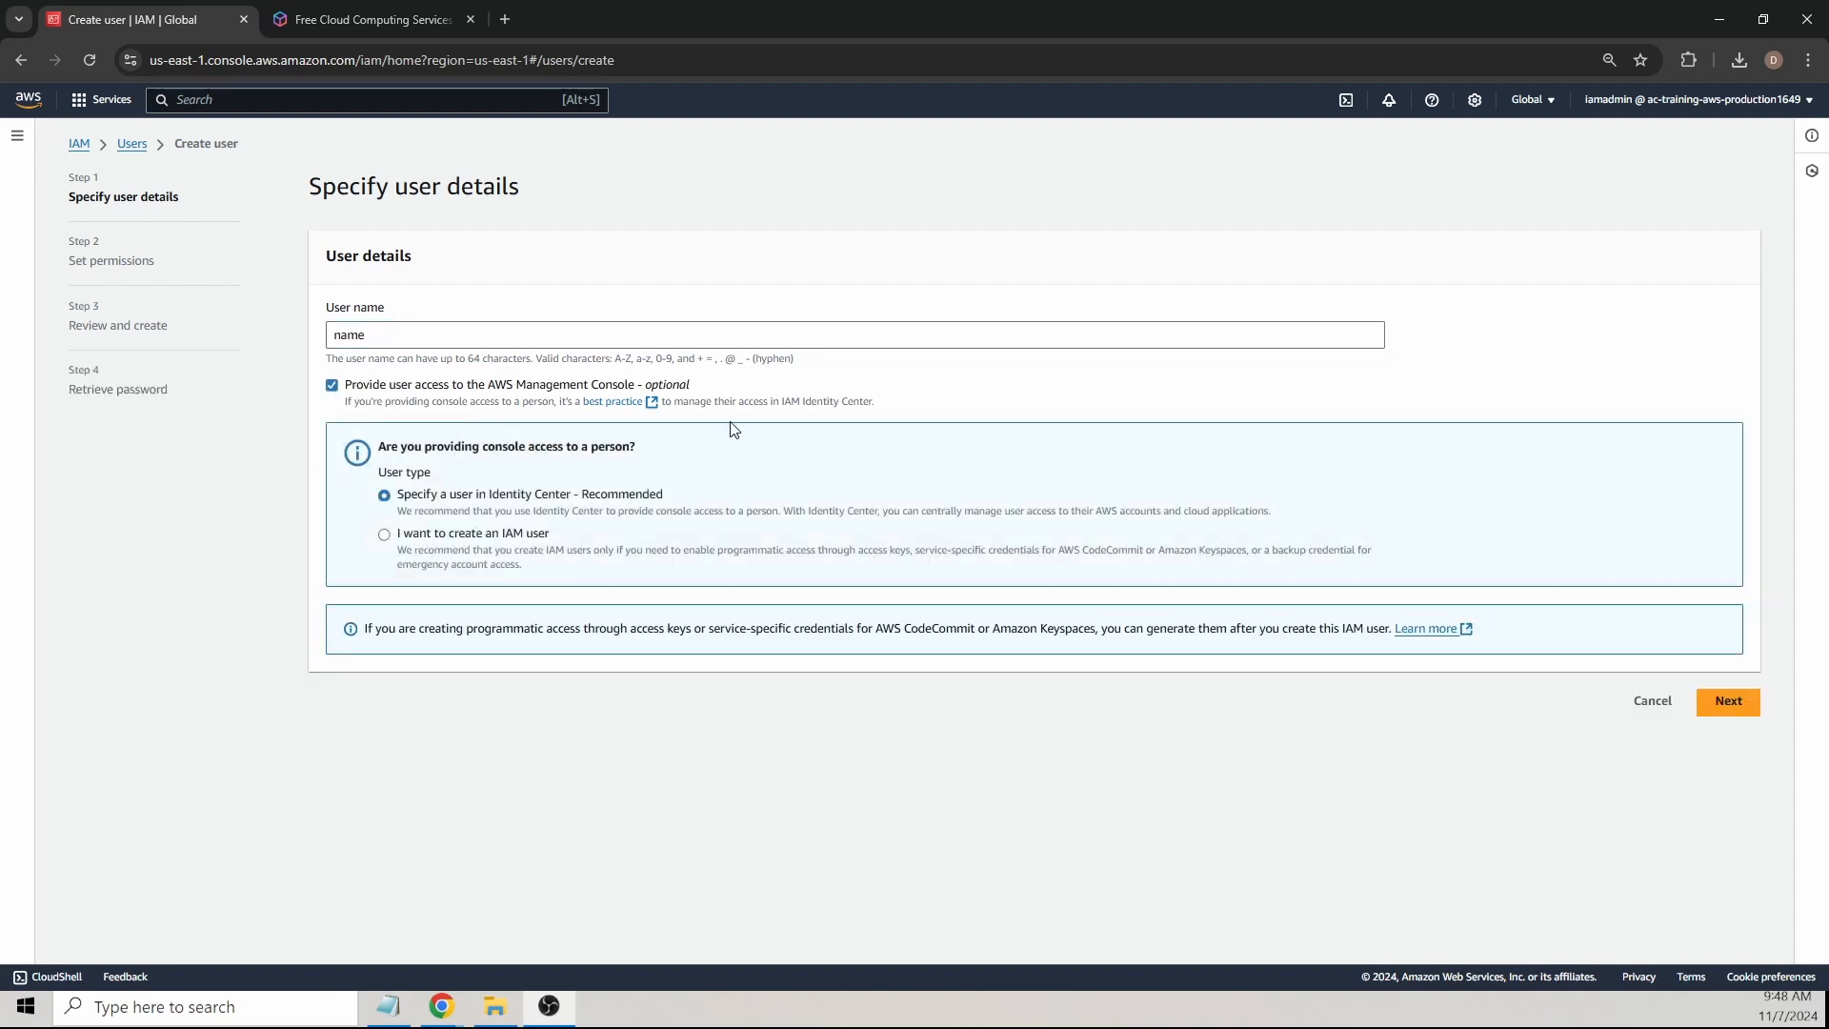
pyautogui.click(385, 535)
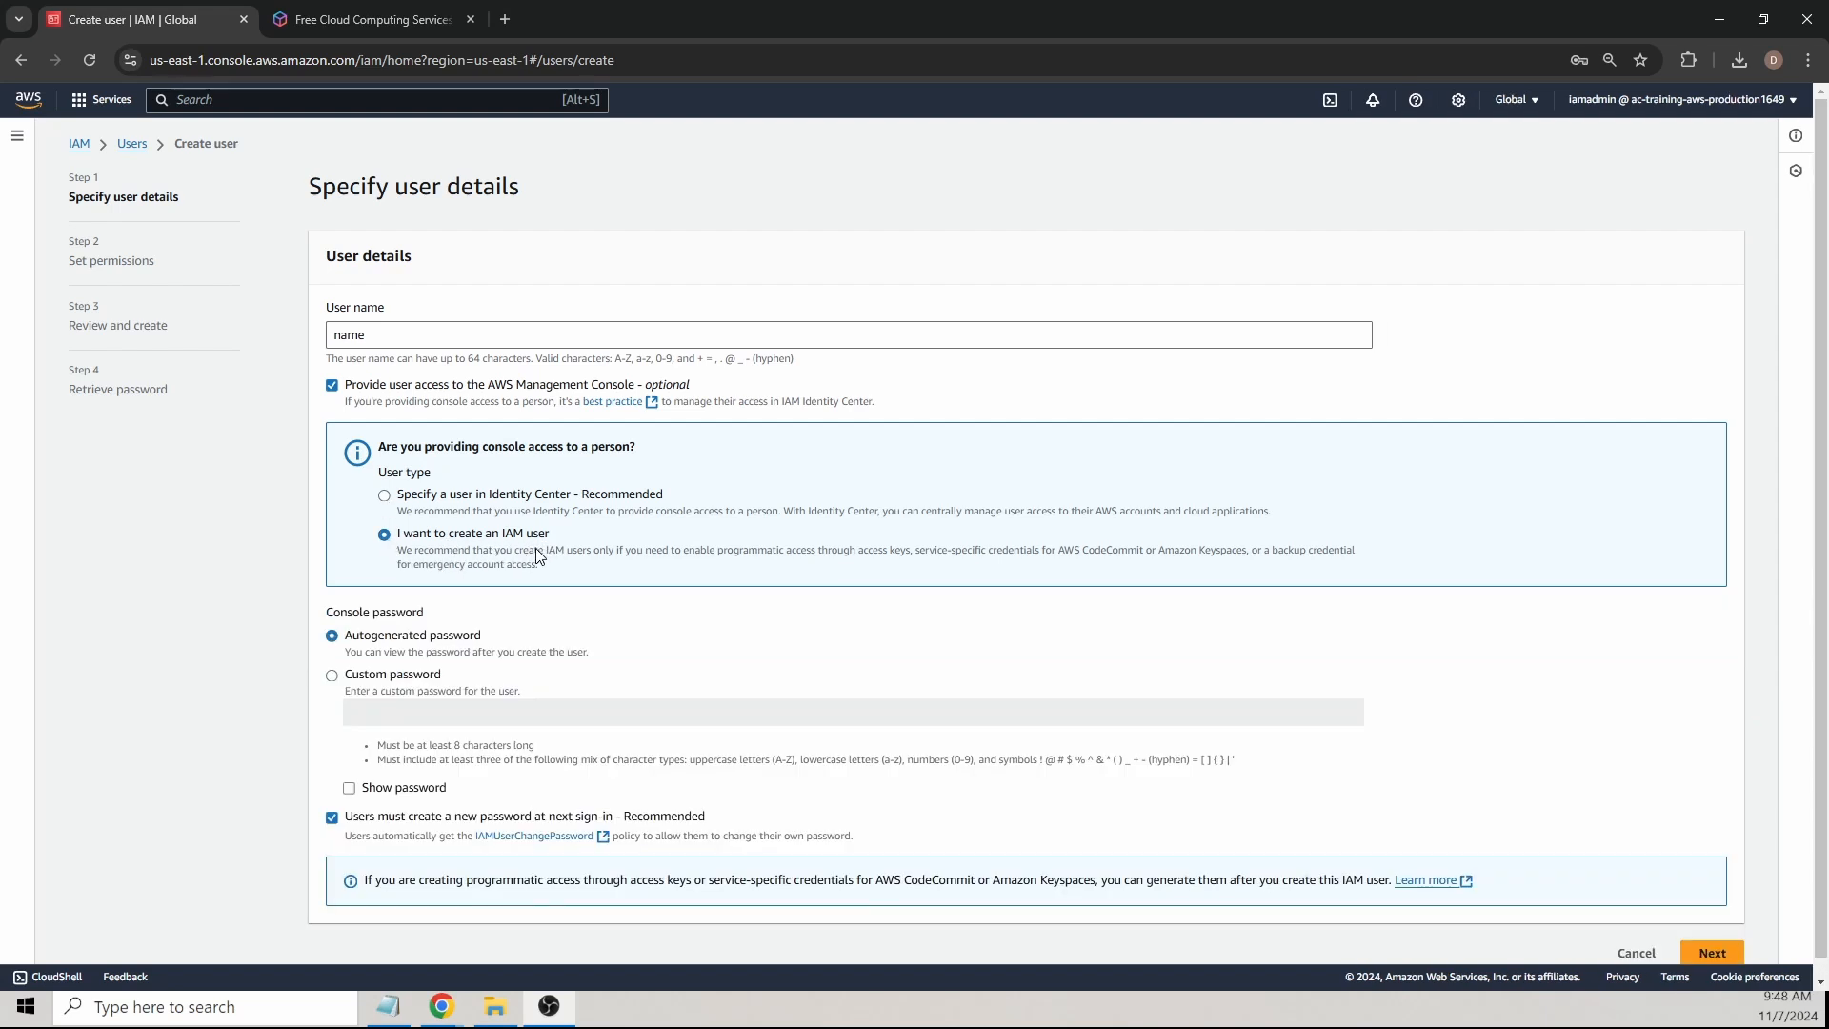
# Step: Enter a custom console password, turn off the required password change at next sign-in and submit the user details
pyautogui.scroll(-1, 535, 546)
pyautogui.click(333, 658)
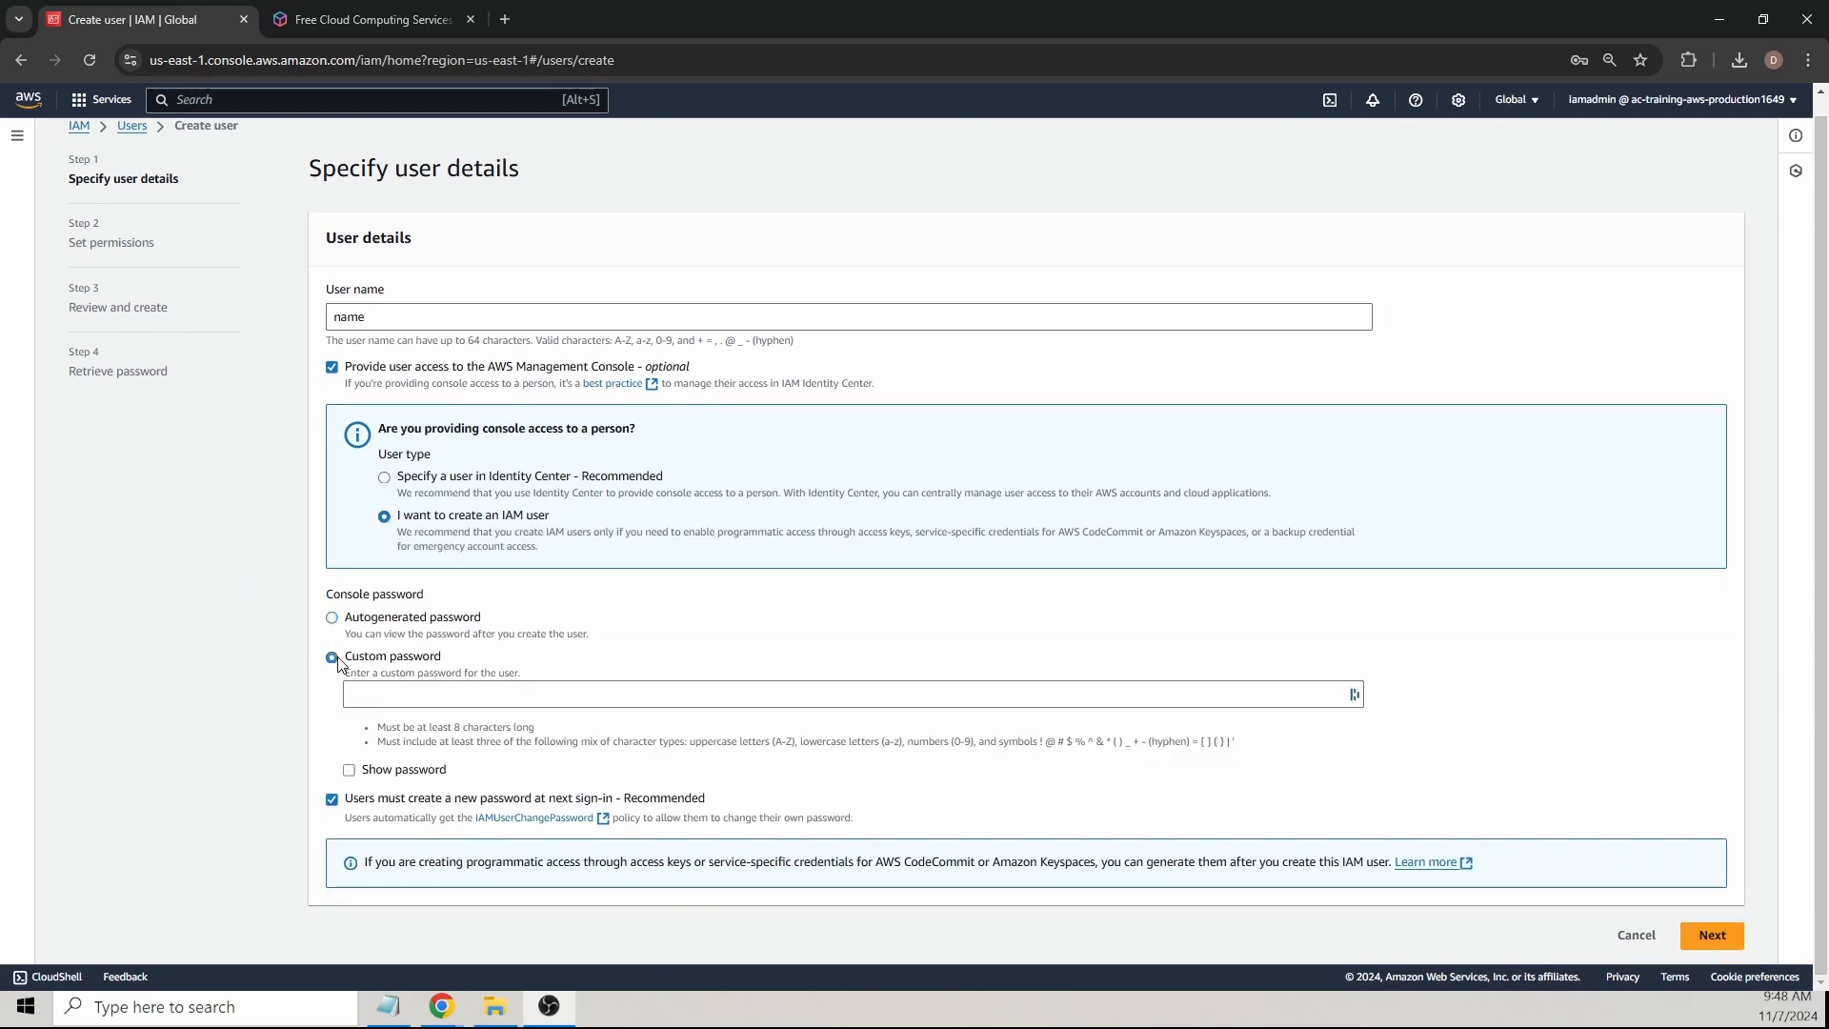
pyautogui.write('•••••••••')
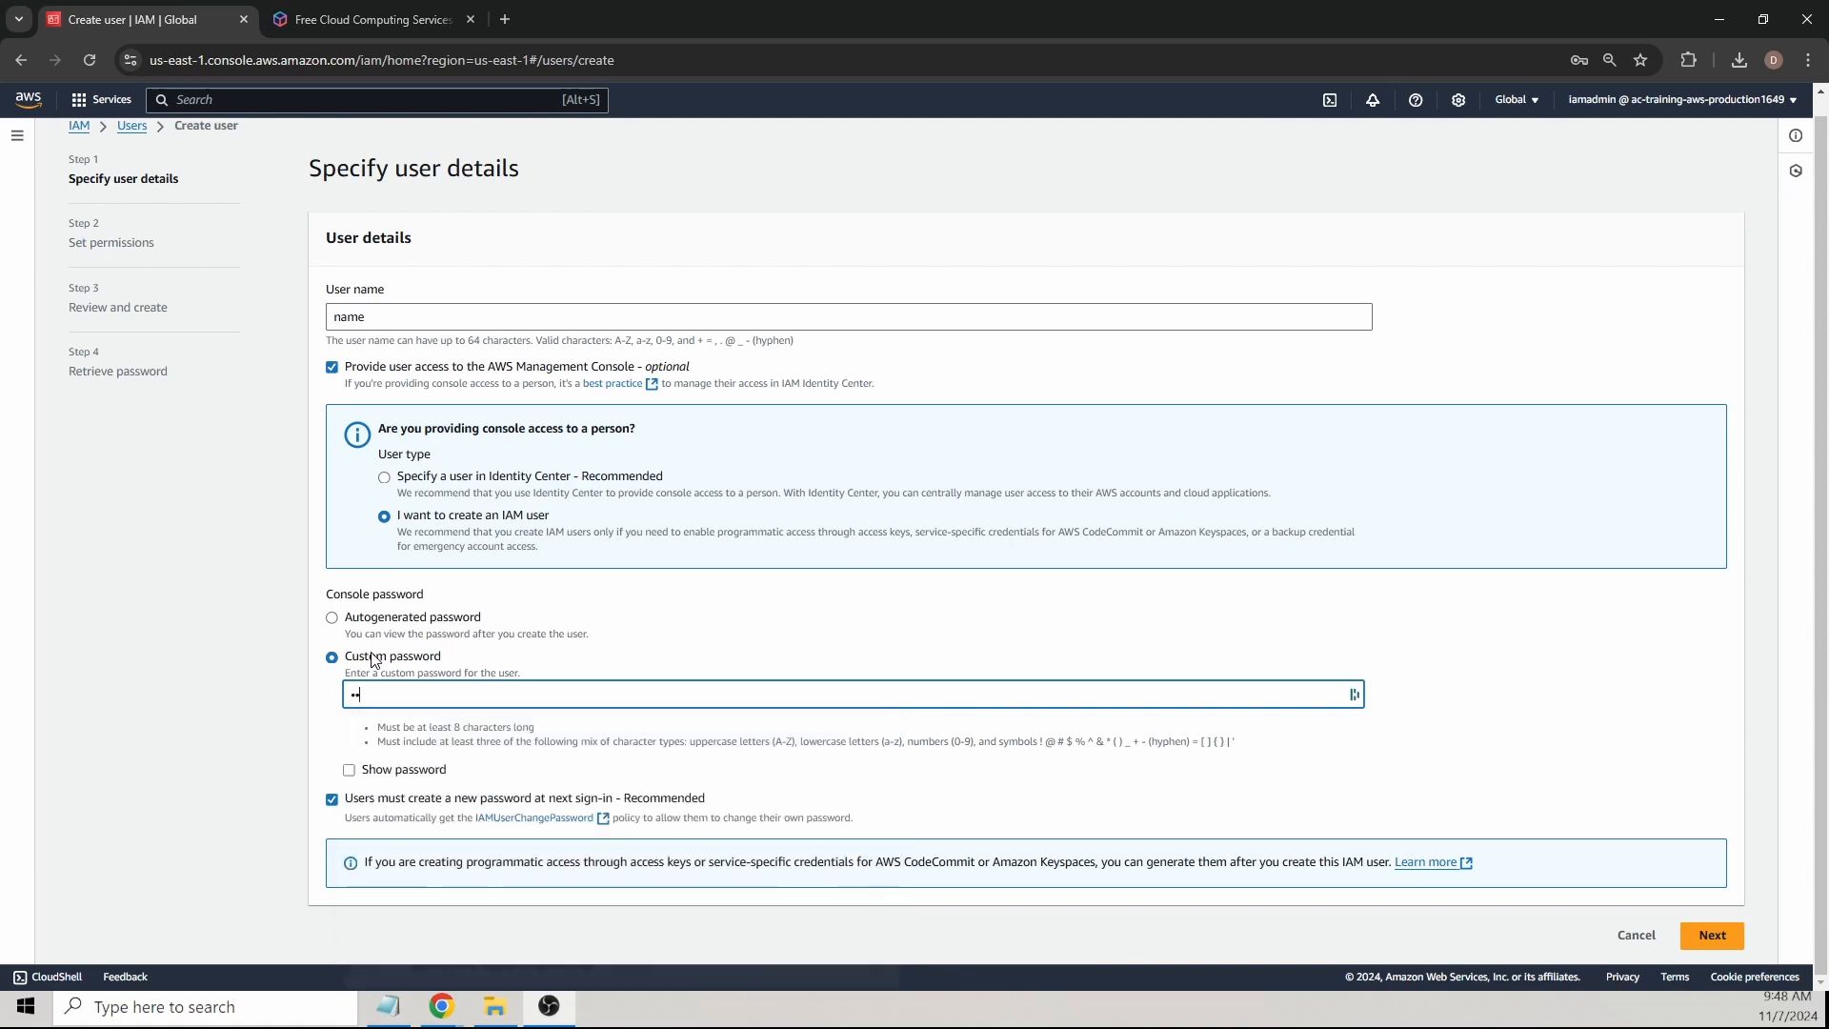
pyautogui.write('•••••')
pyautogui.click(333, 800)
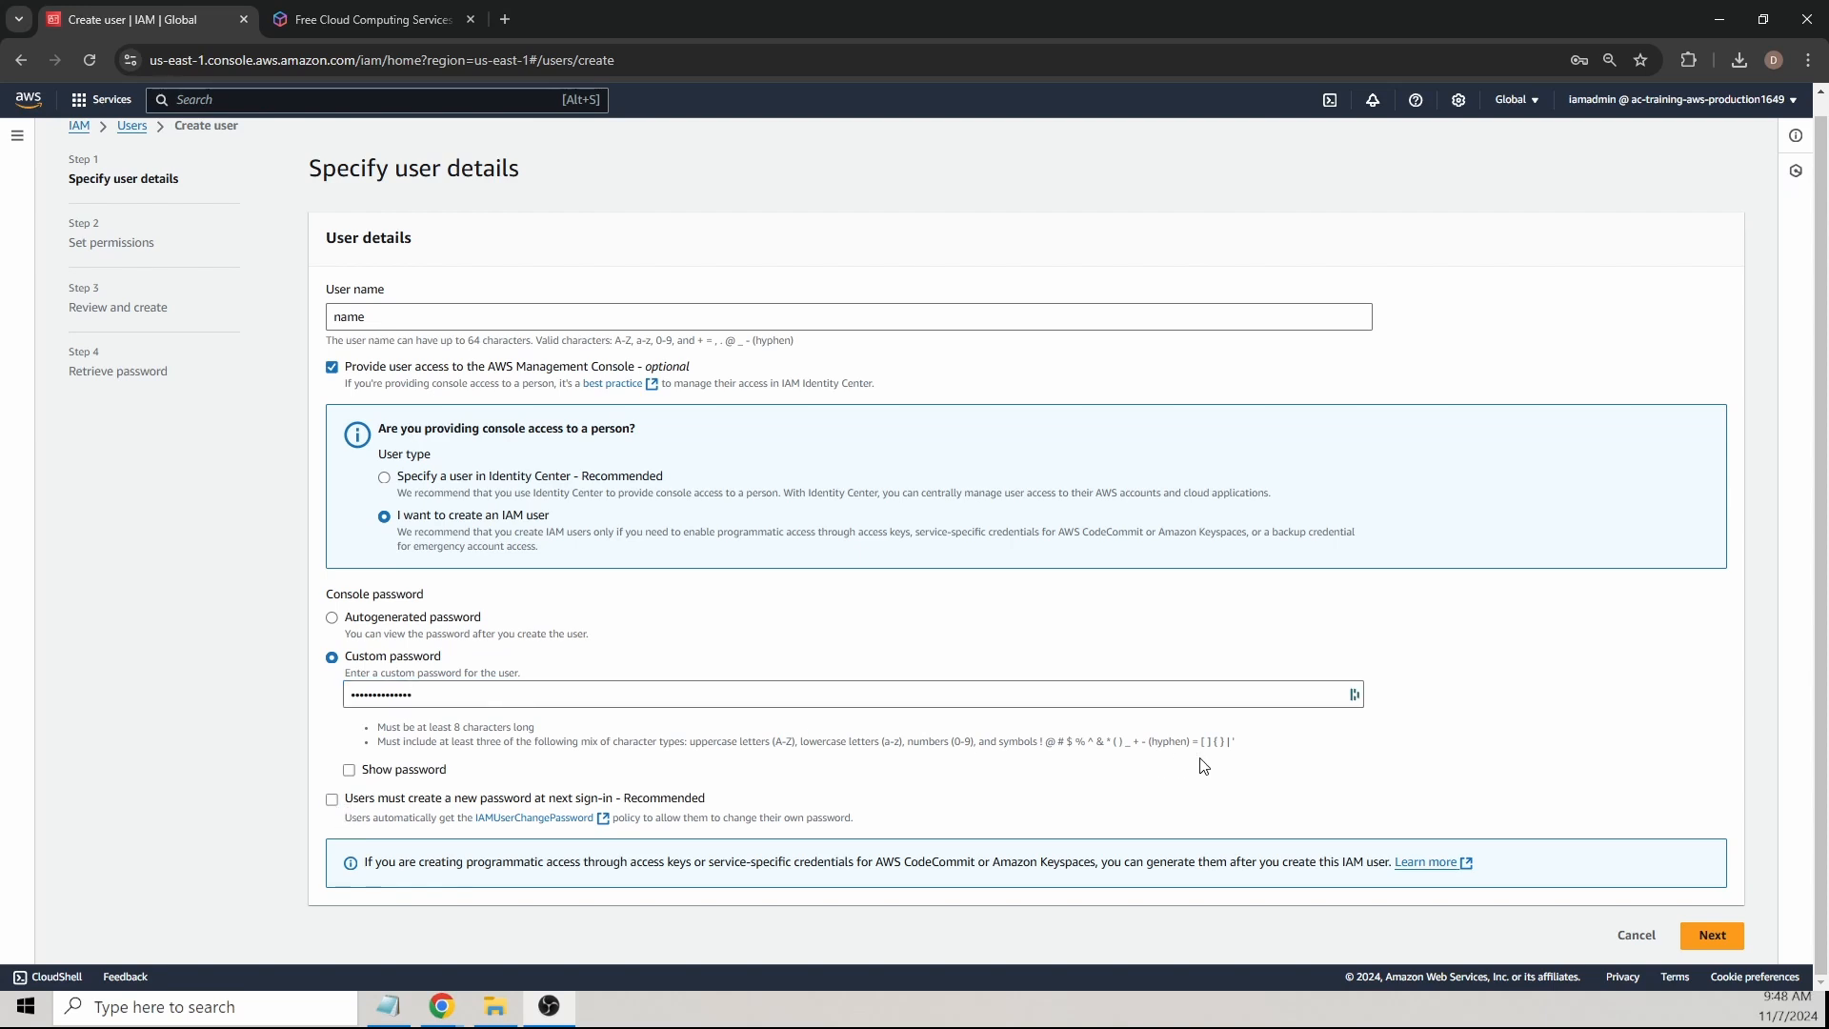
pyautogui.click(1710, 938)
# Step: Add characters to the custom console password to satisfy the password policy, and proceed to the permissions settings
pyautogui.click(534, 696)
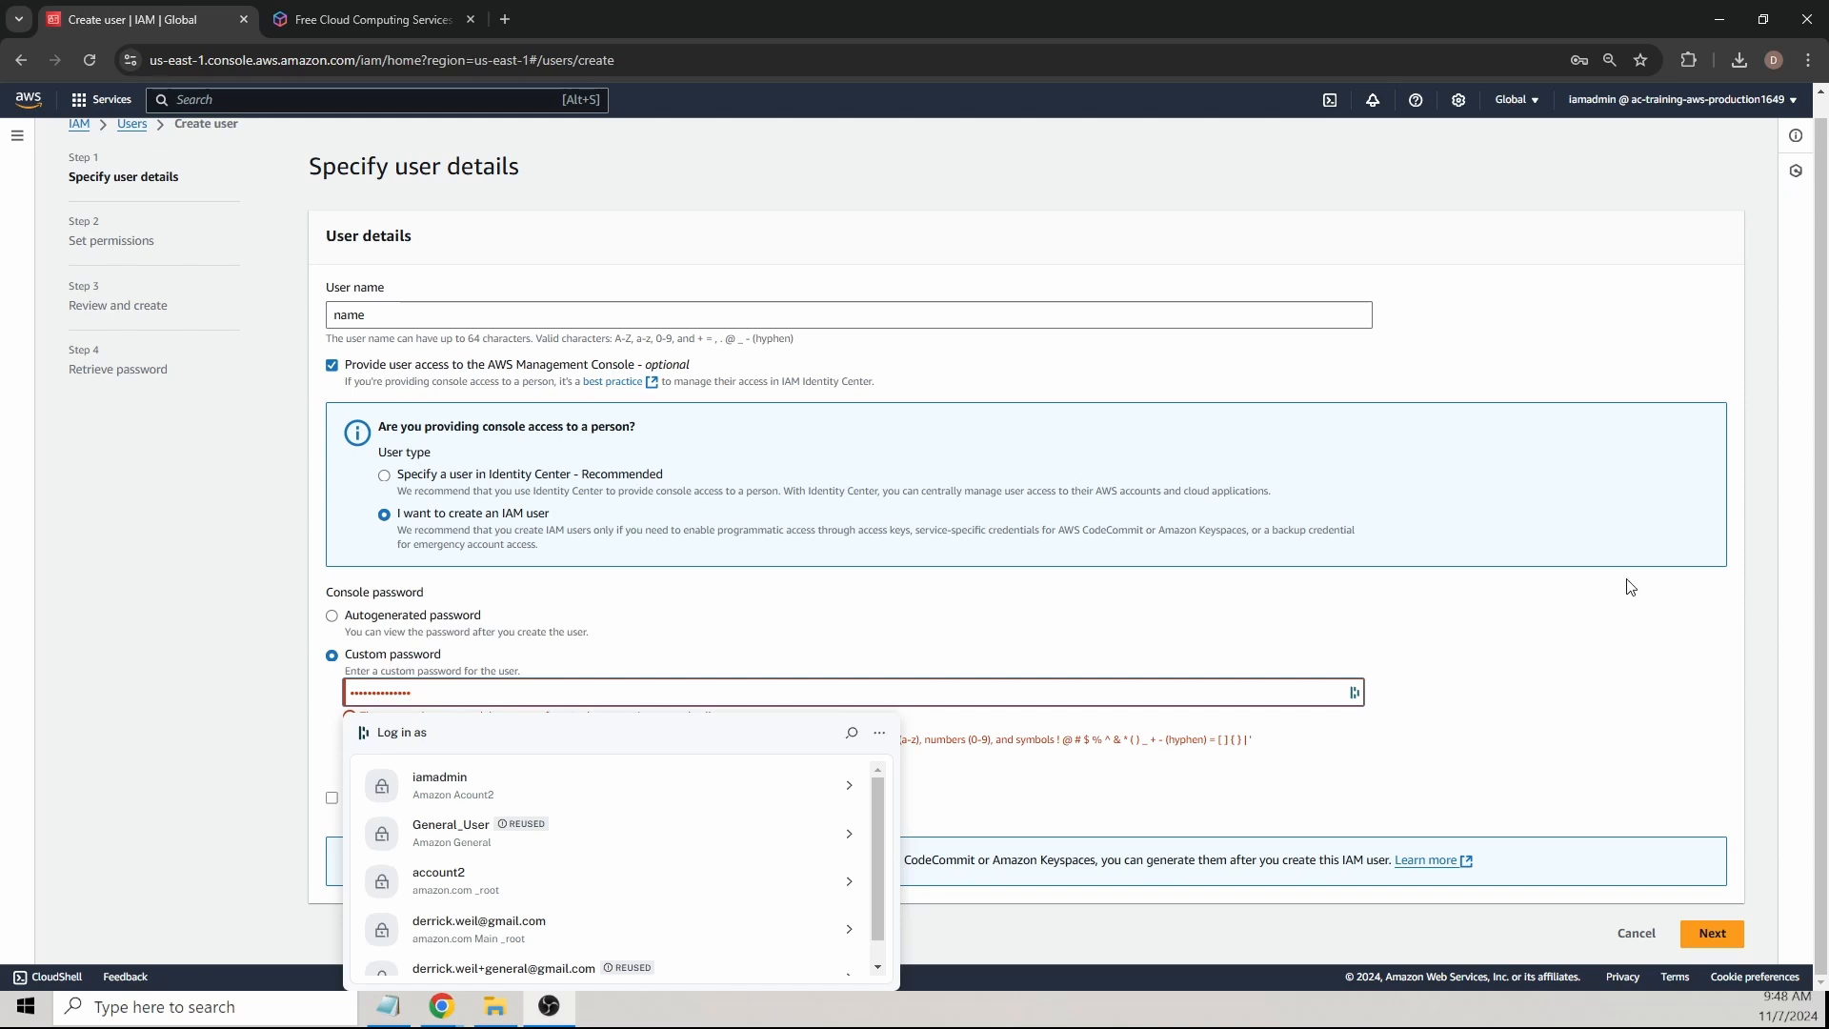
pyautogui.moveTo(1467, 673); pyautogui.dragTo(1333, 703)
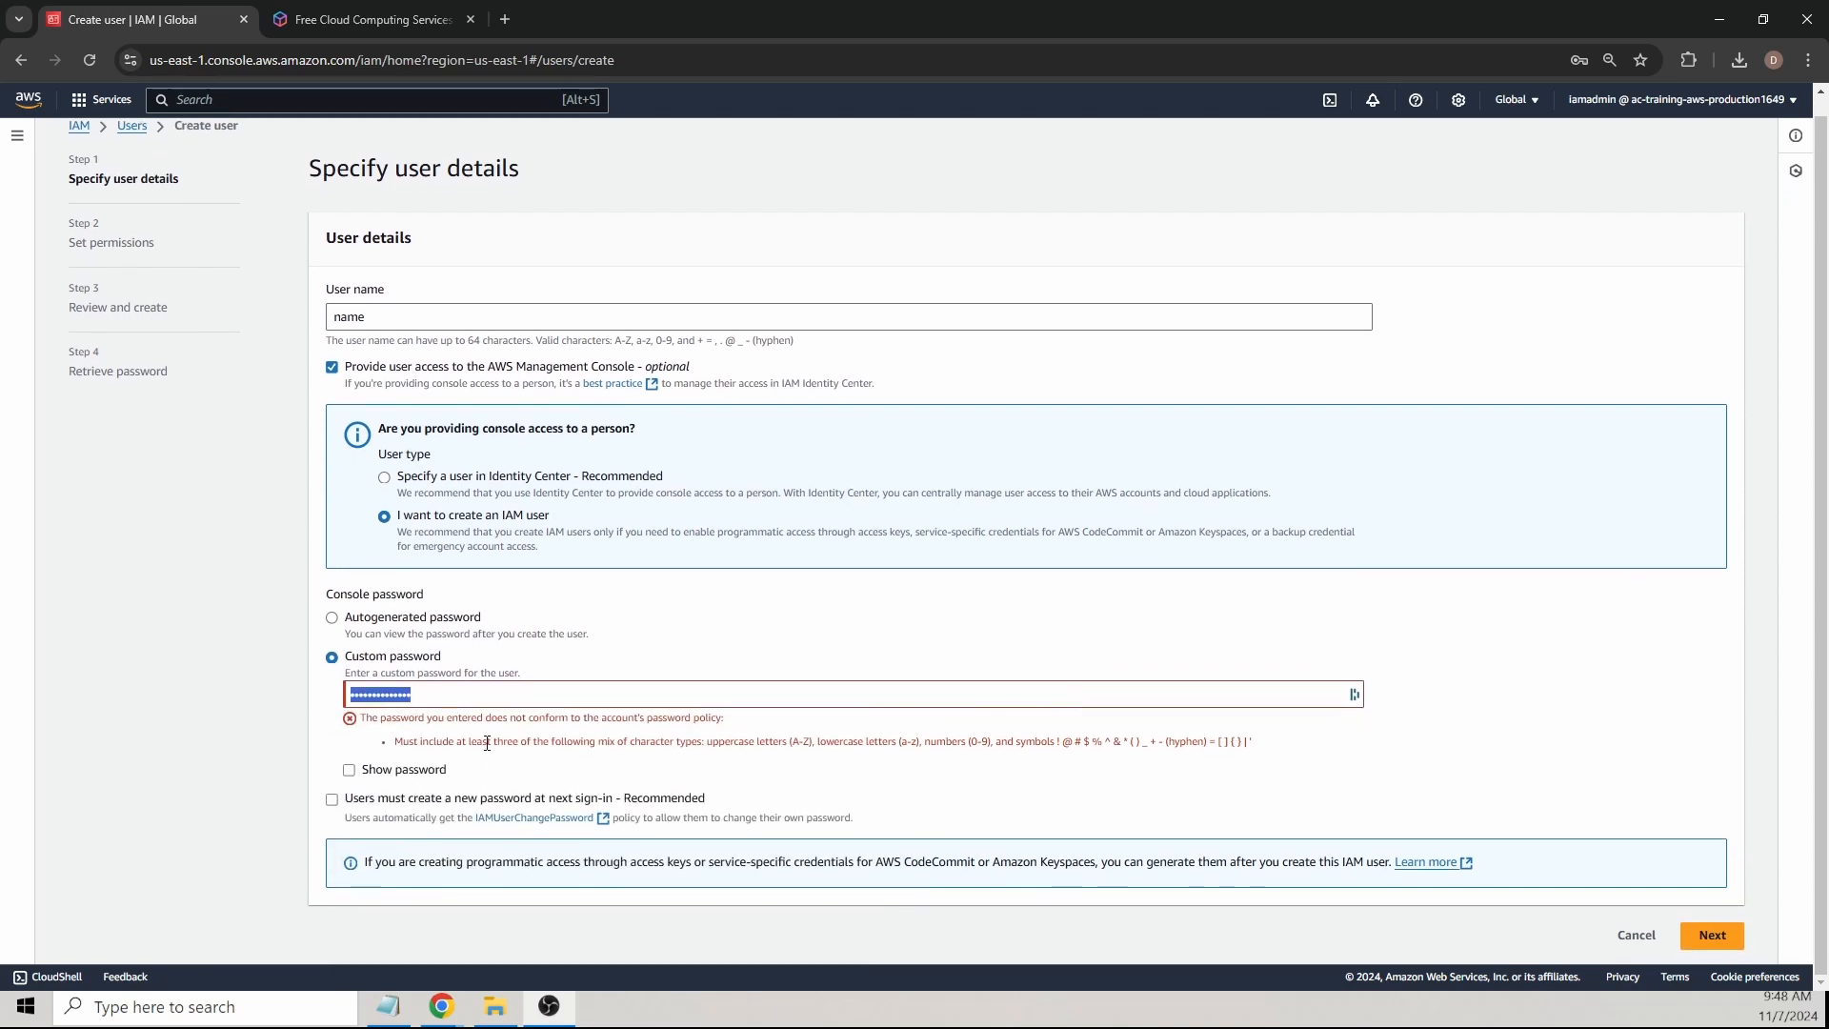
pyautogui.doubleClick(475, 695)
pyautogui.scroll(-2, 478, 841)
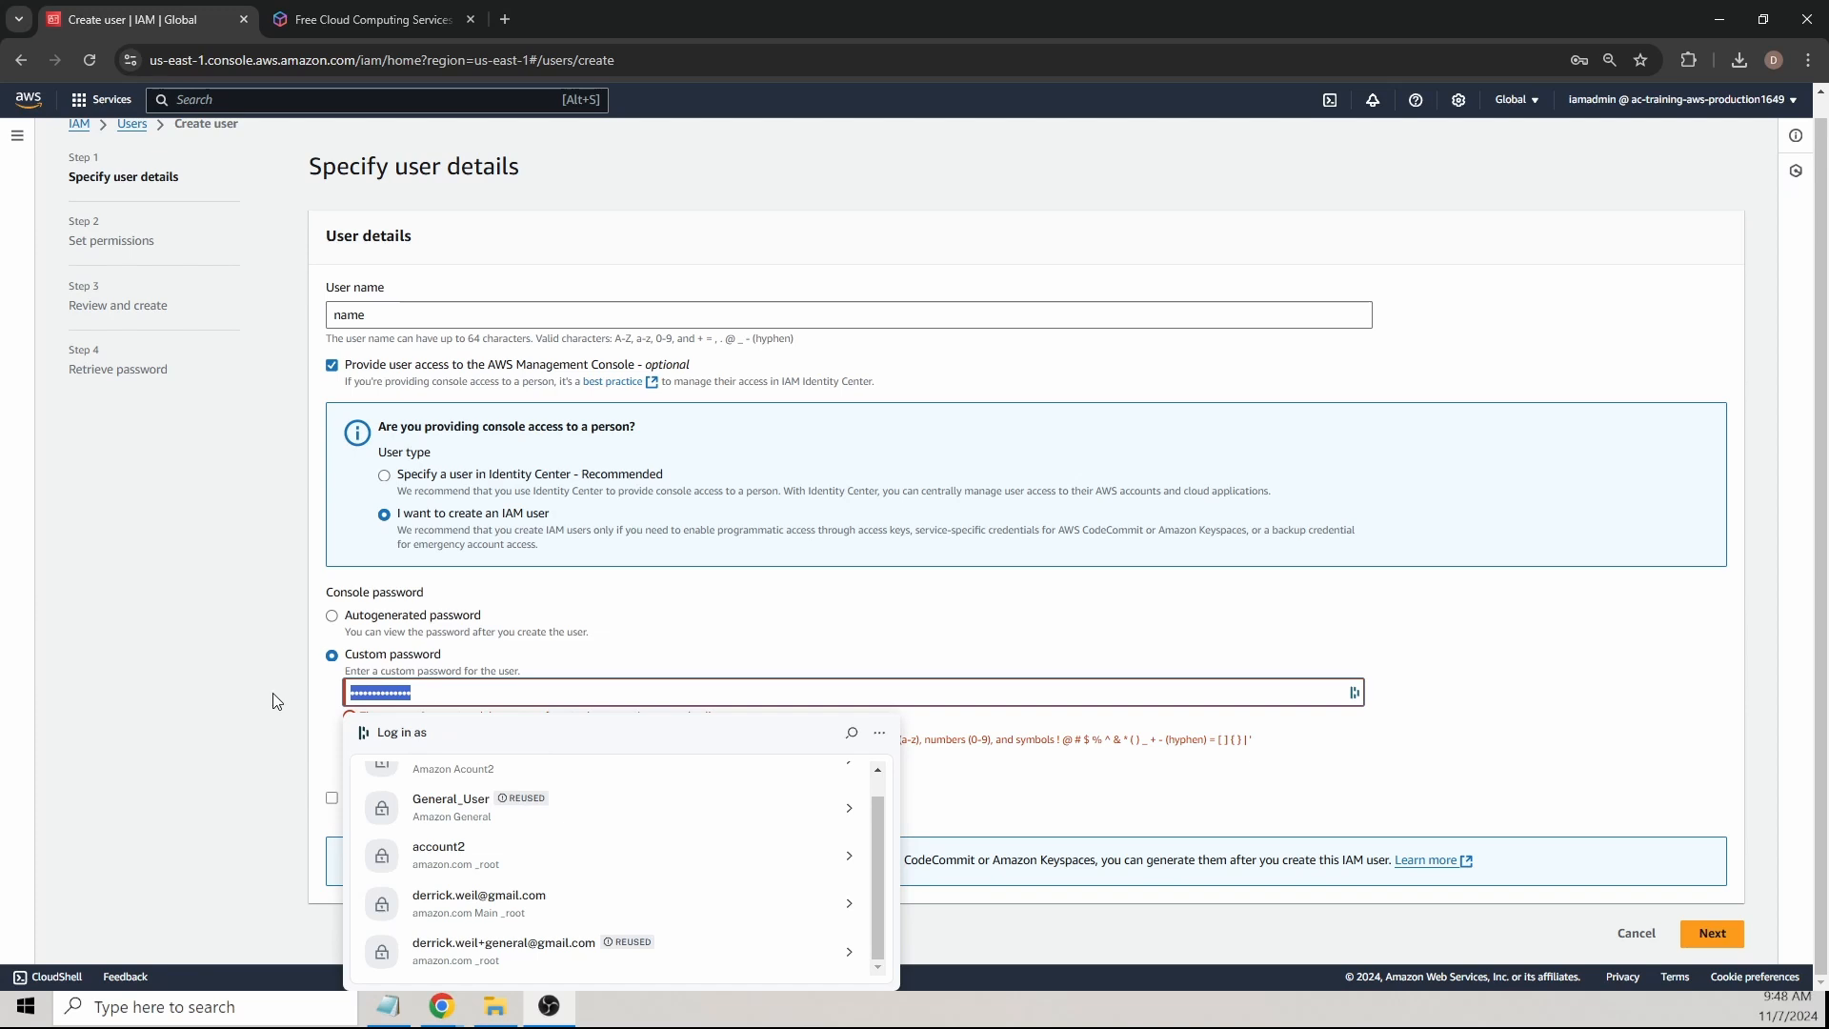
pyautogui.press('Escape')
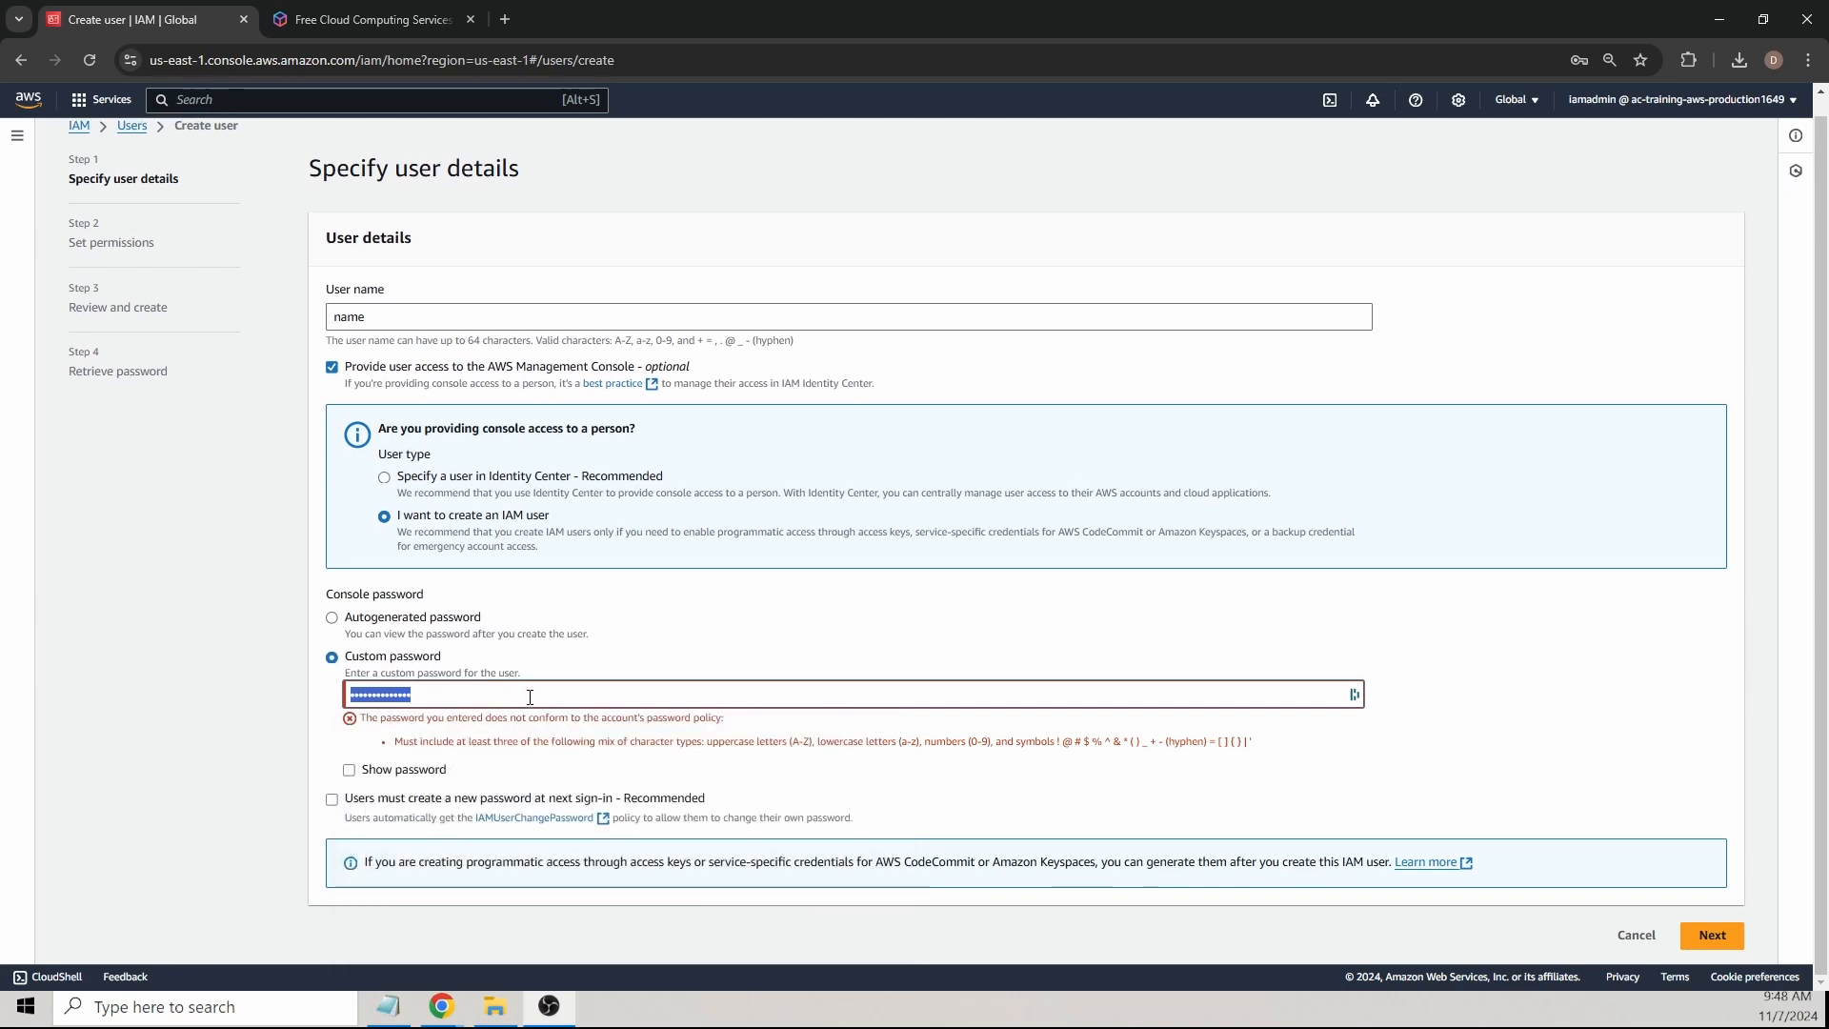
pyautogui.click(530, 697)
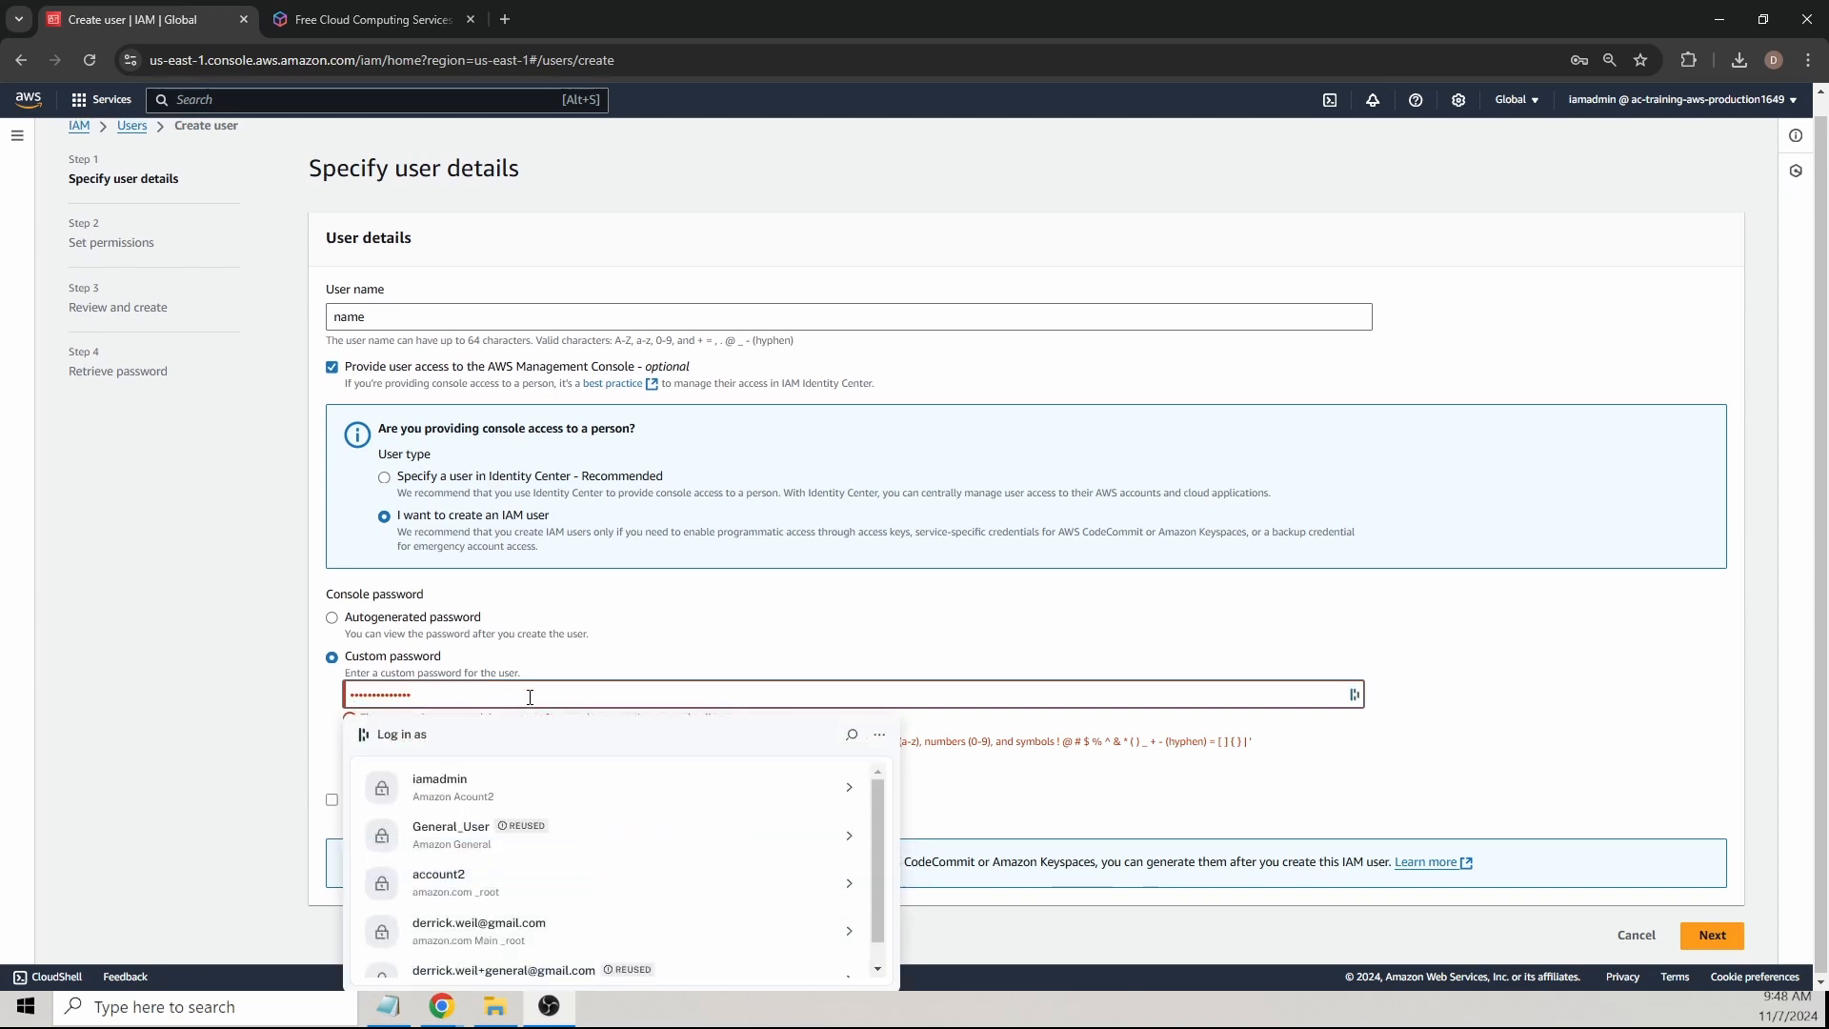
pyautogui.write('••')
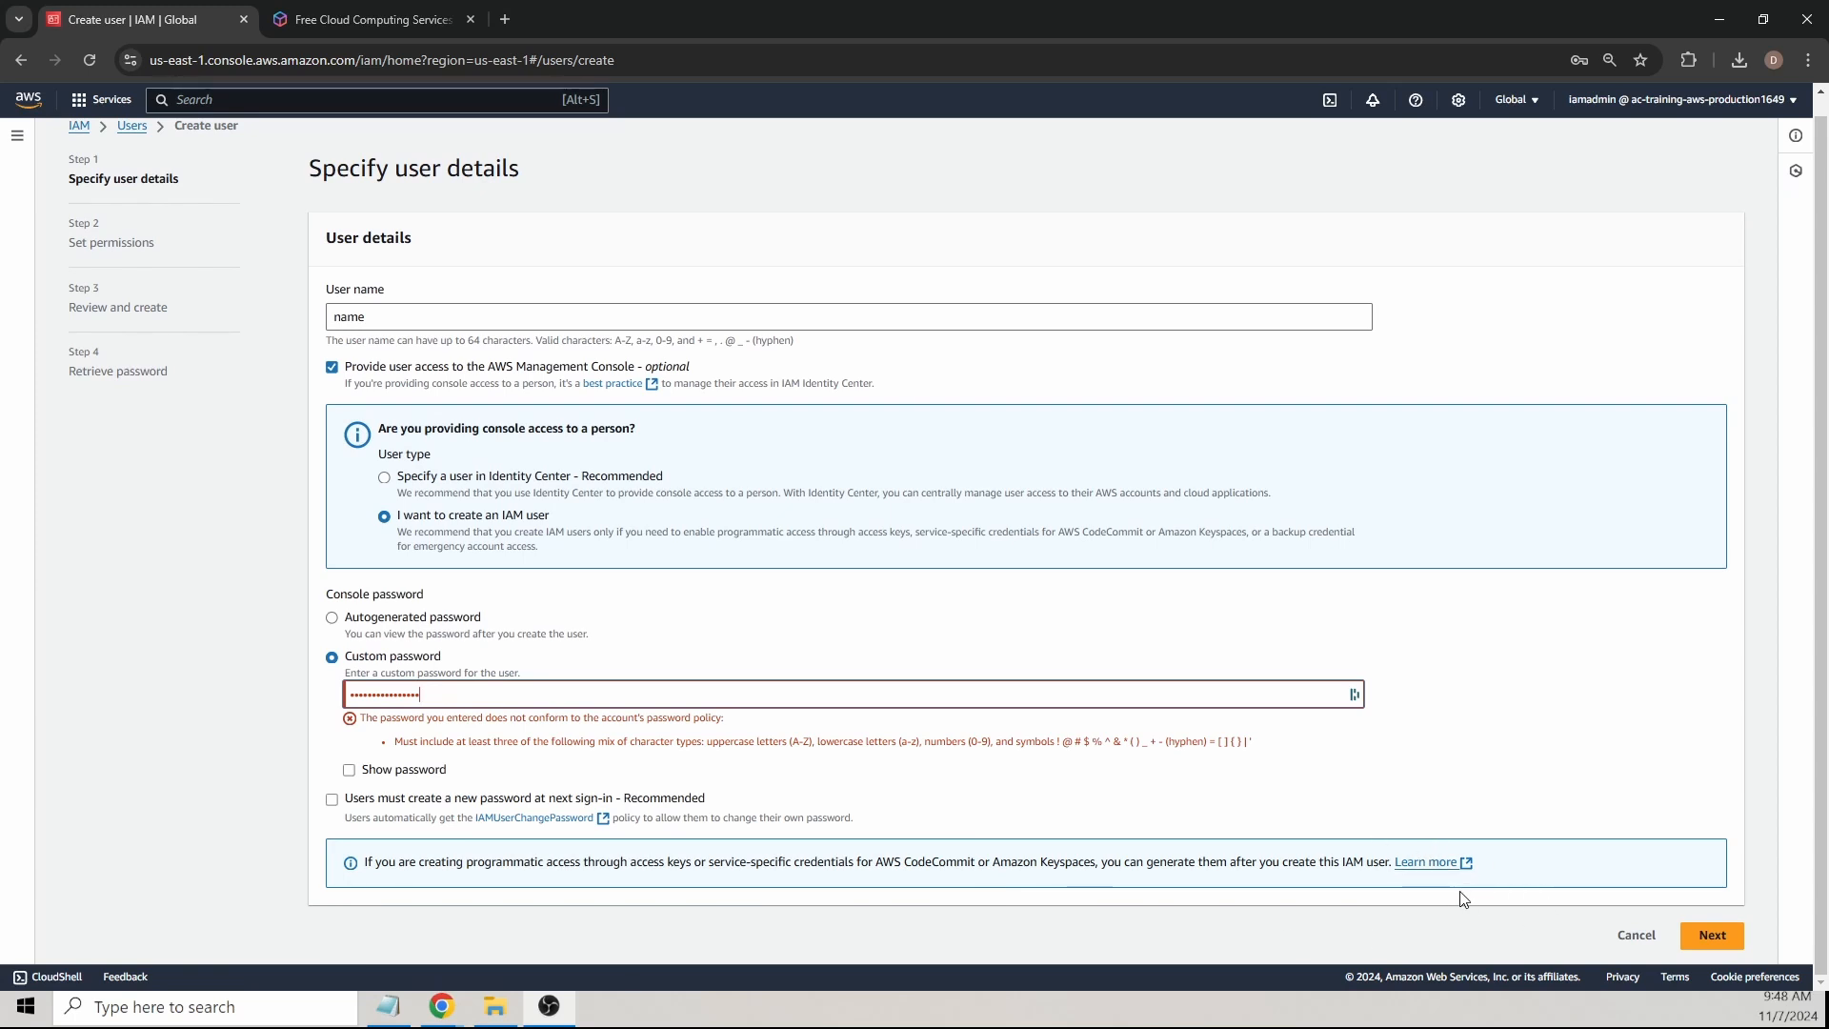
pyautogui.write('•')
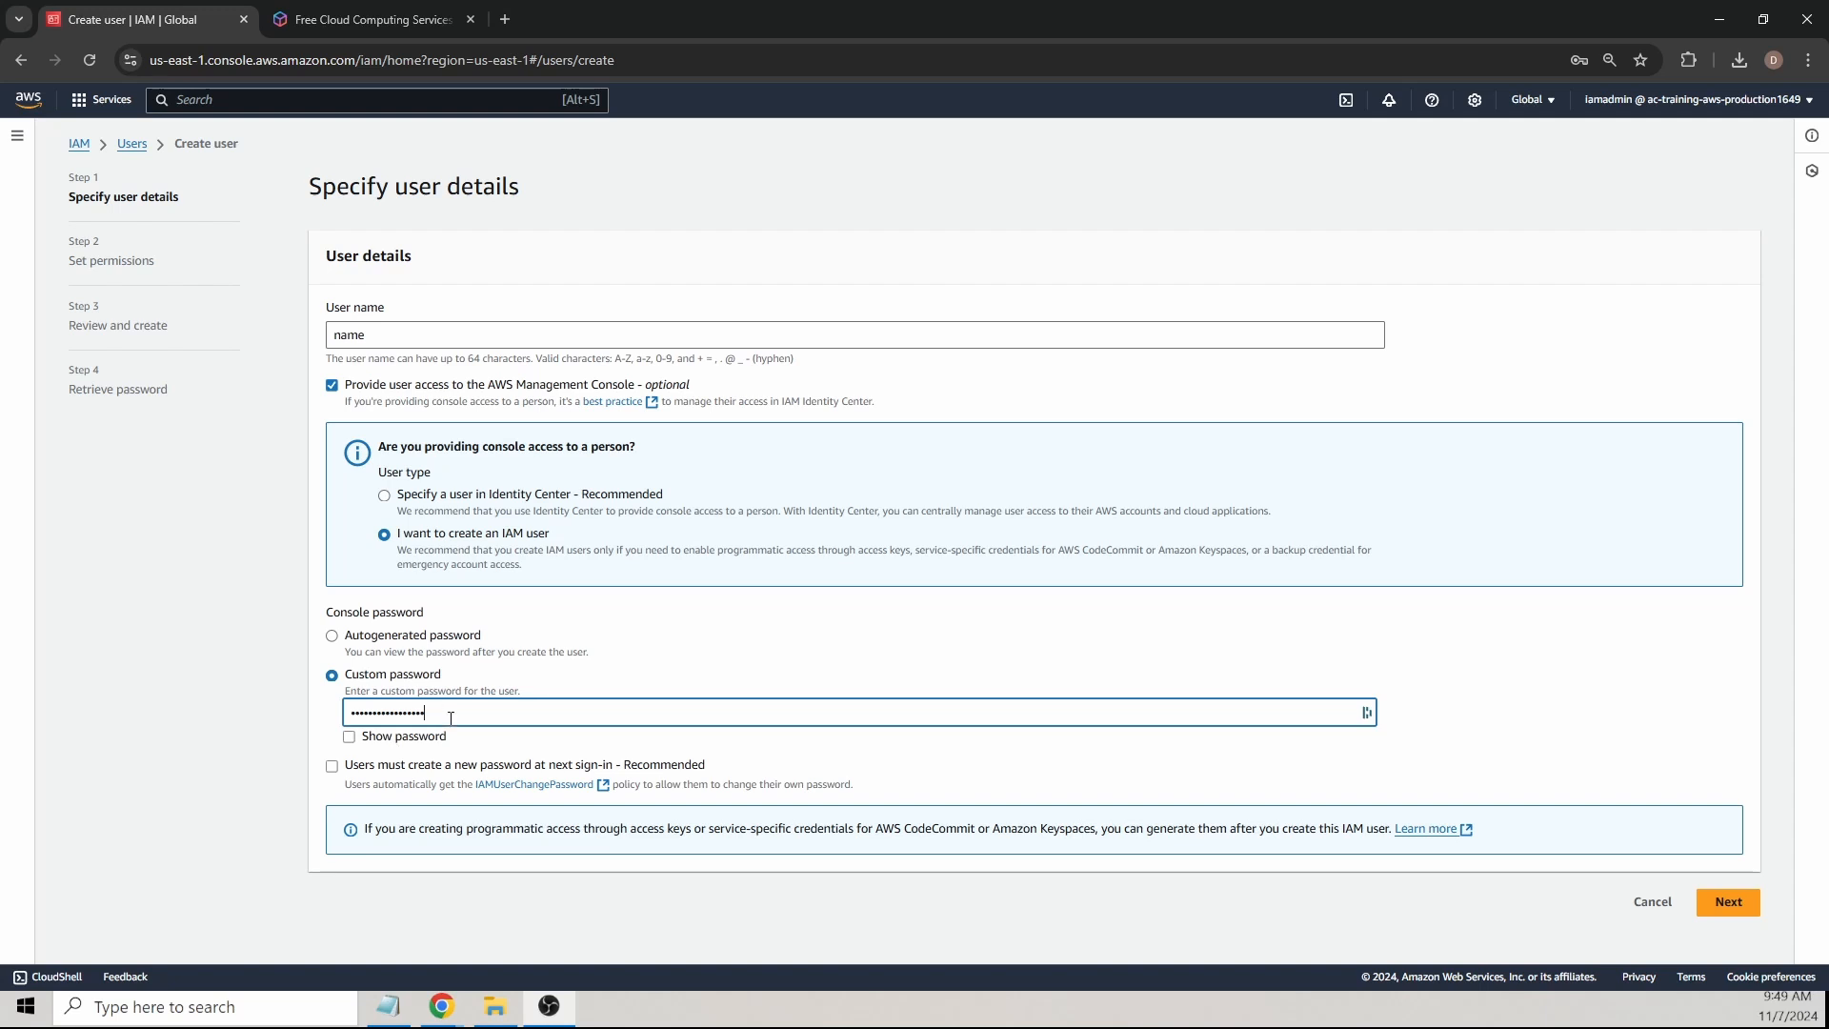
pyautogui.hotkey('ctrl', 'a')
pyautogui.click(1729, 903)
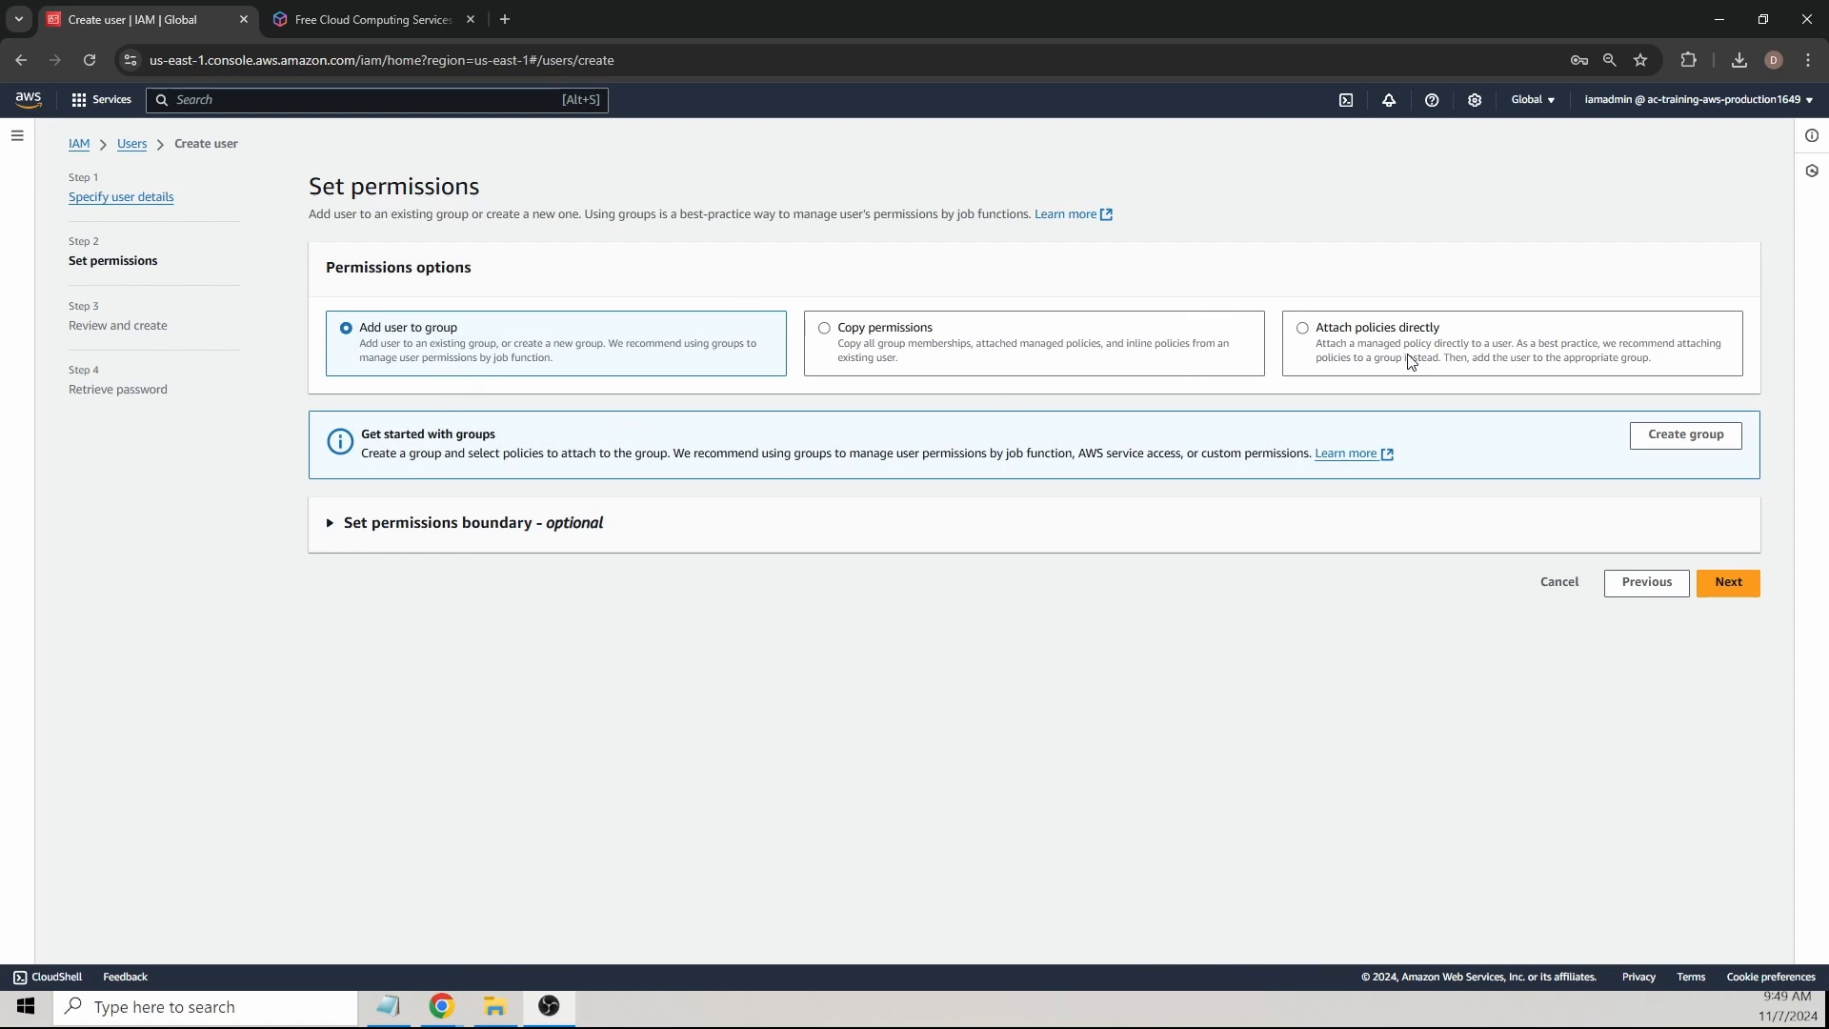
# Step: Attach the AdministratorAccess policy directly to the new user and create the user
pyautogui.click(1316, 338)
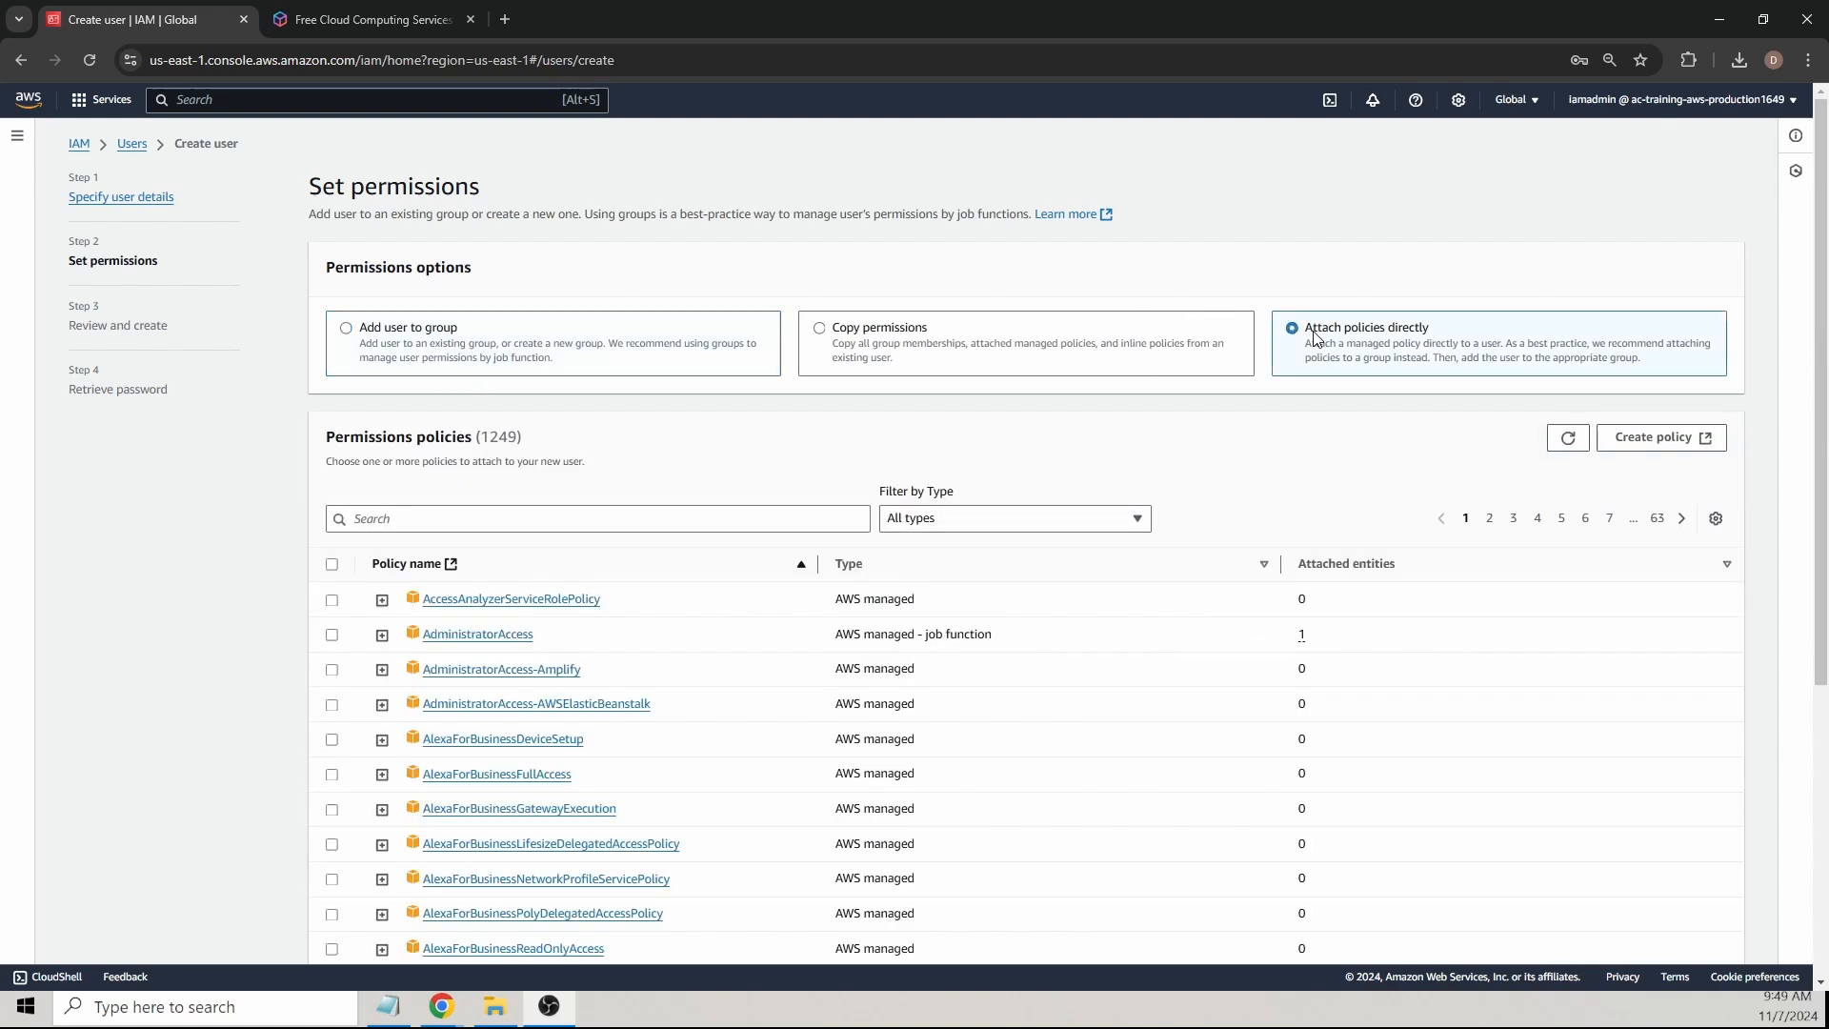
pyautogui.click(330, 636)
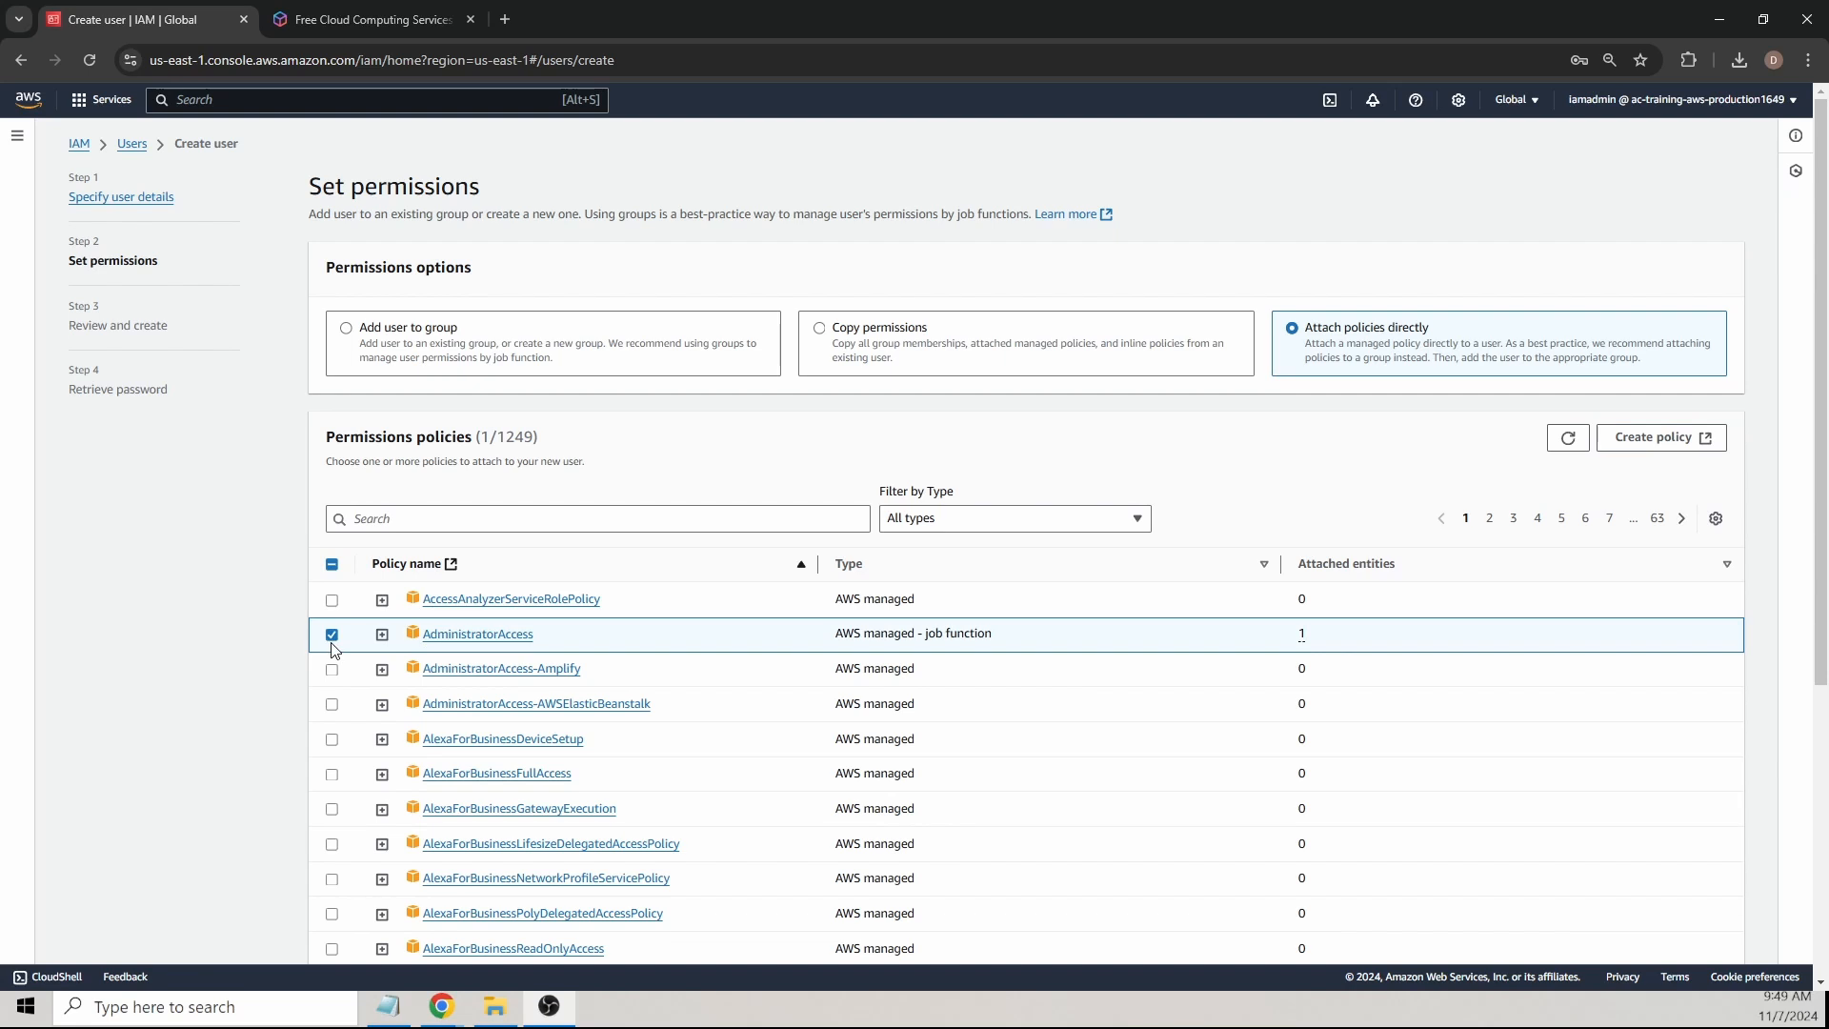
pyautogui.scroll(-5, 1610, 553)
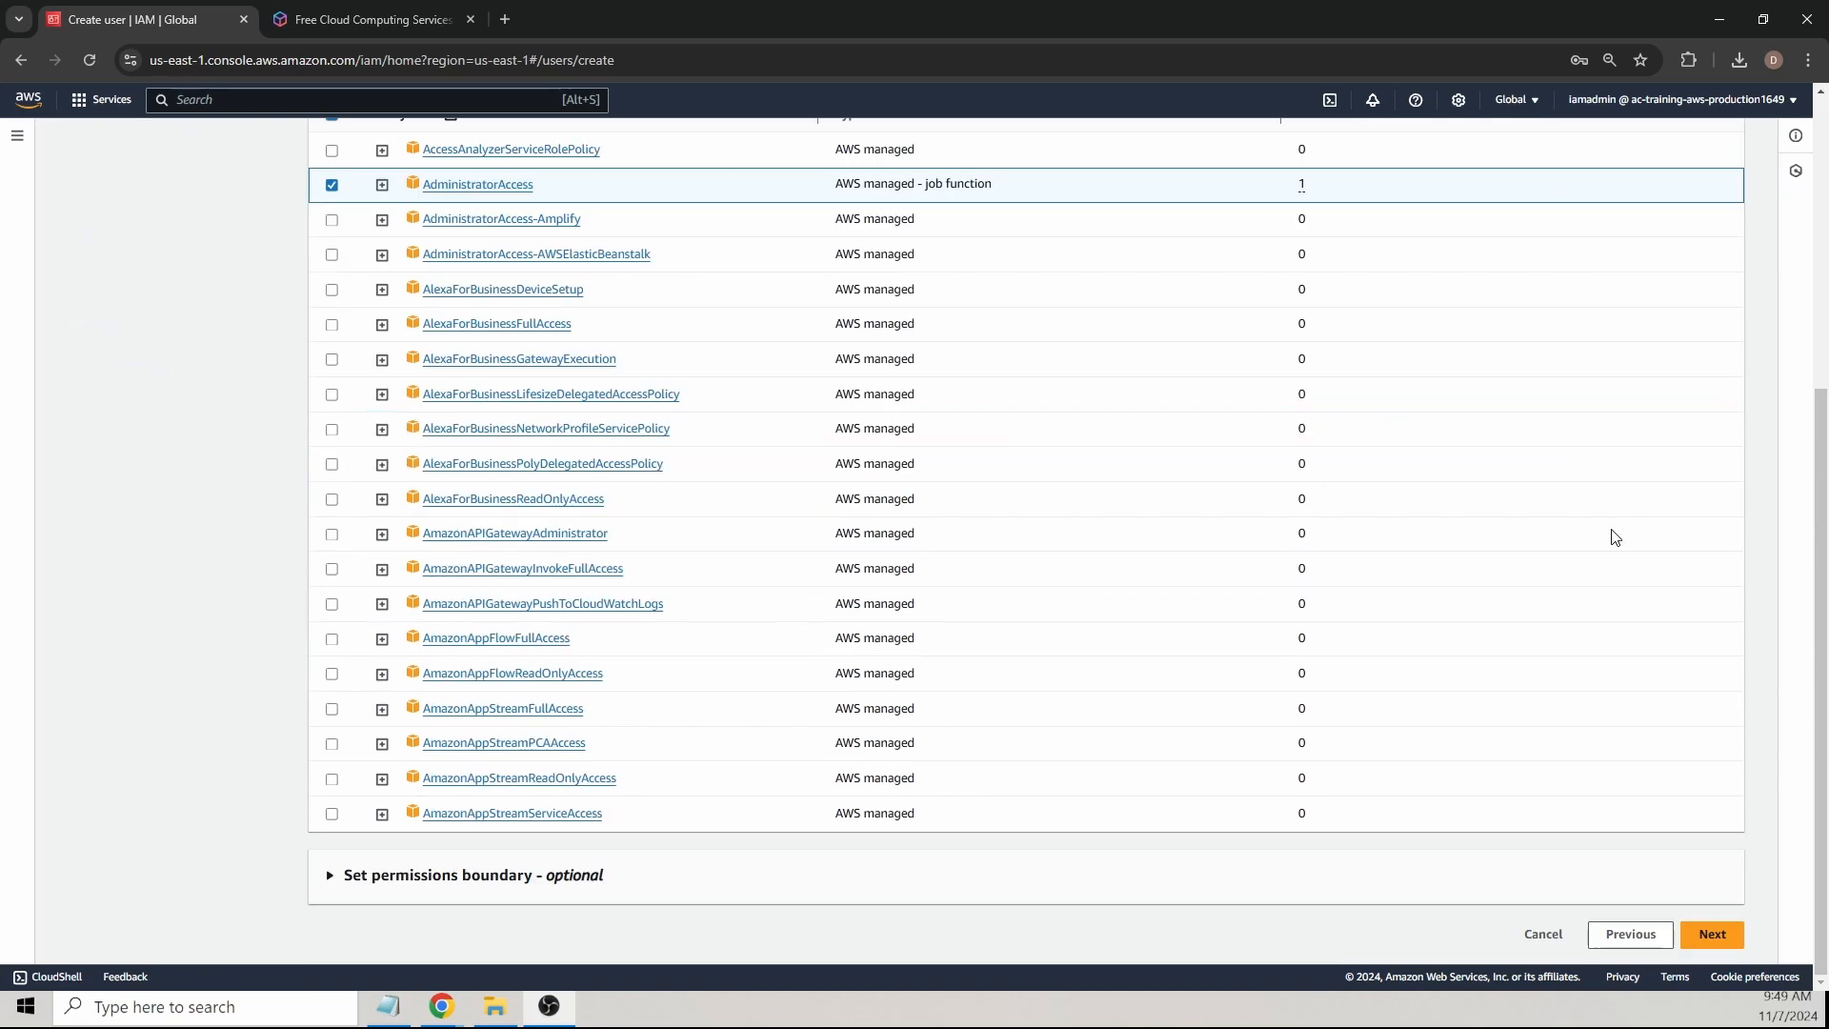
pyautogui.click(1726, 946)
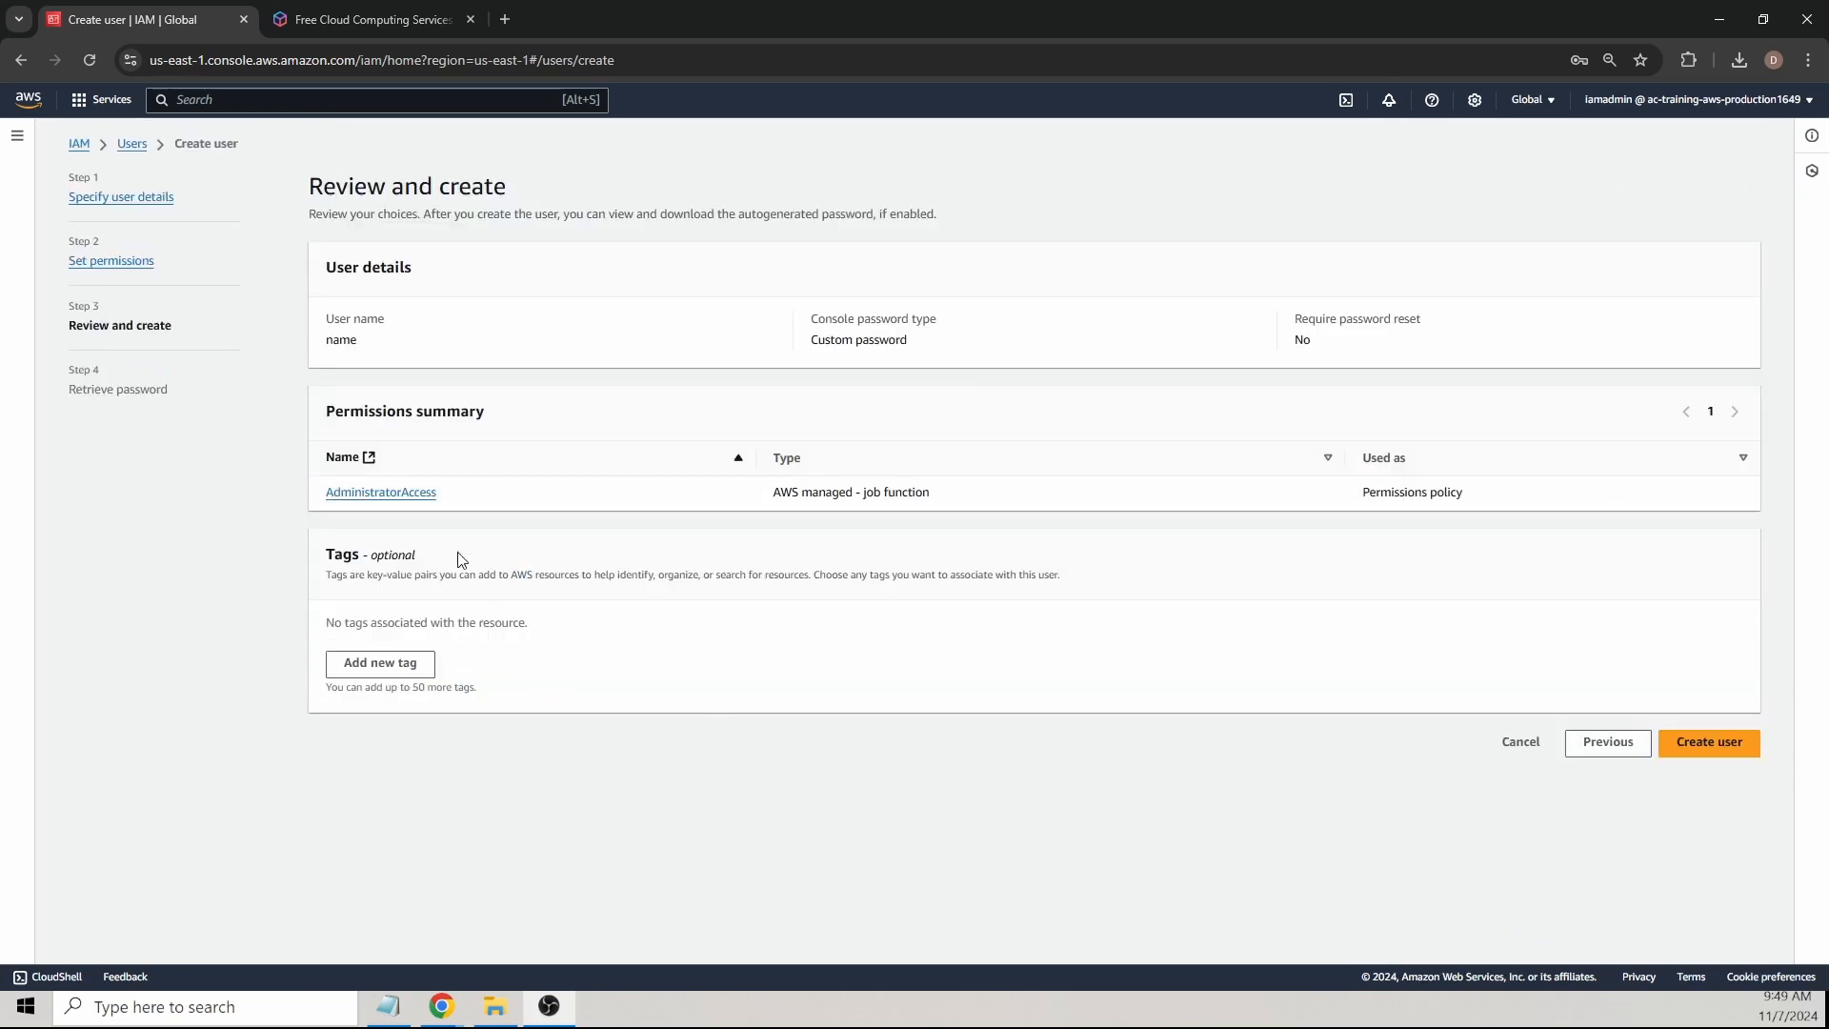
pyautogui.click(1710, 742)
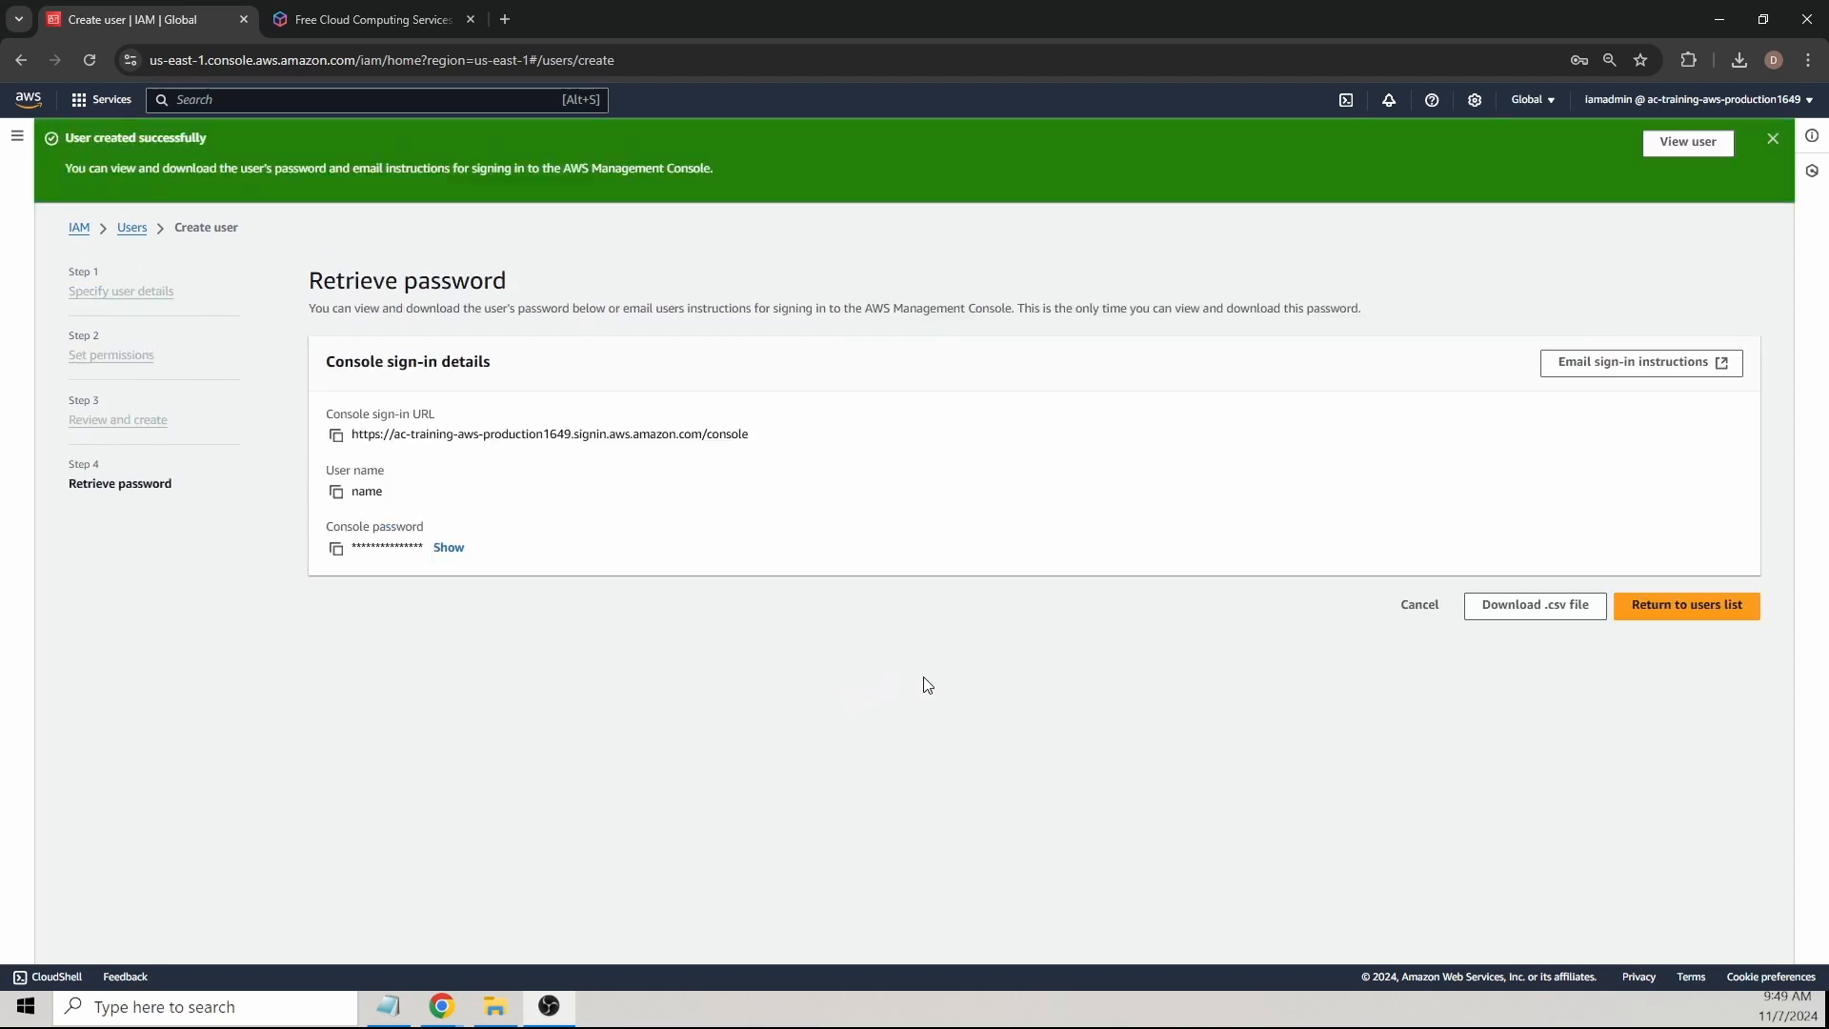
# Step: Download the new user's sign-in details as a .csv file, and return to a refreshed users list
pyautogui.click(1560, 614)
pyautogui.click(1705, 617)
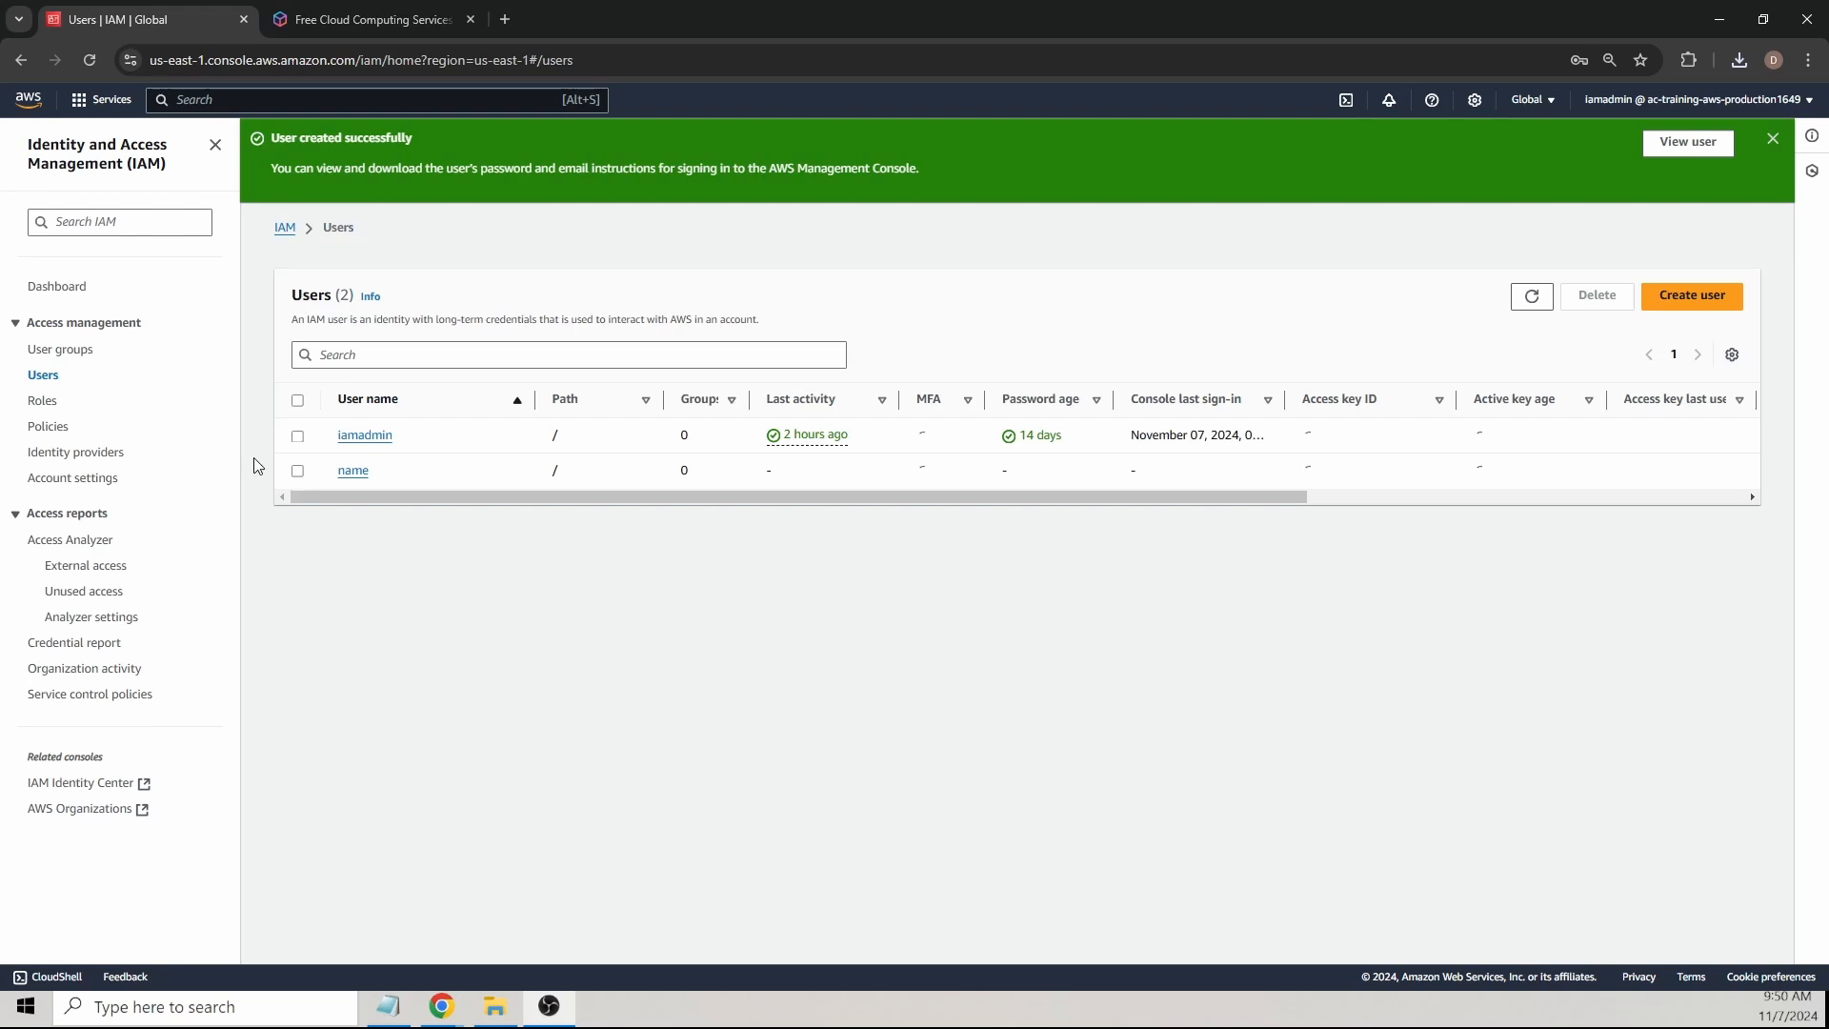
pyautogui.click(297, 470)
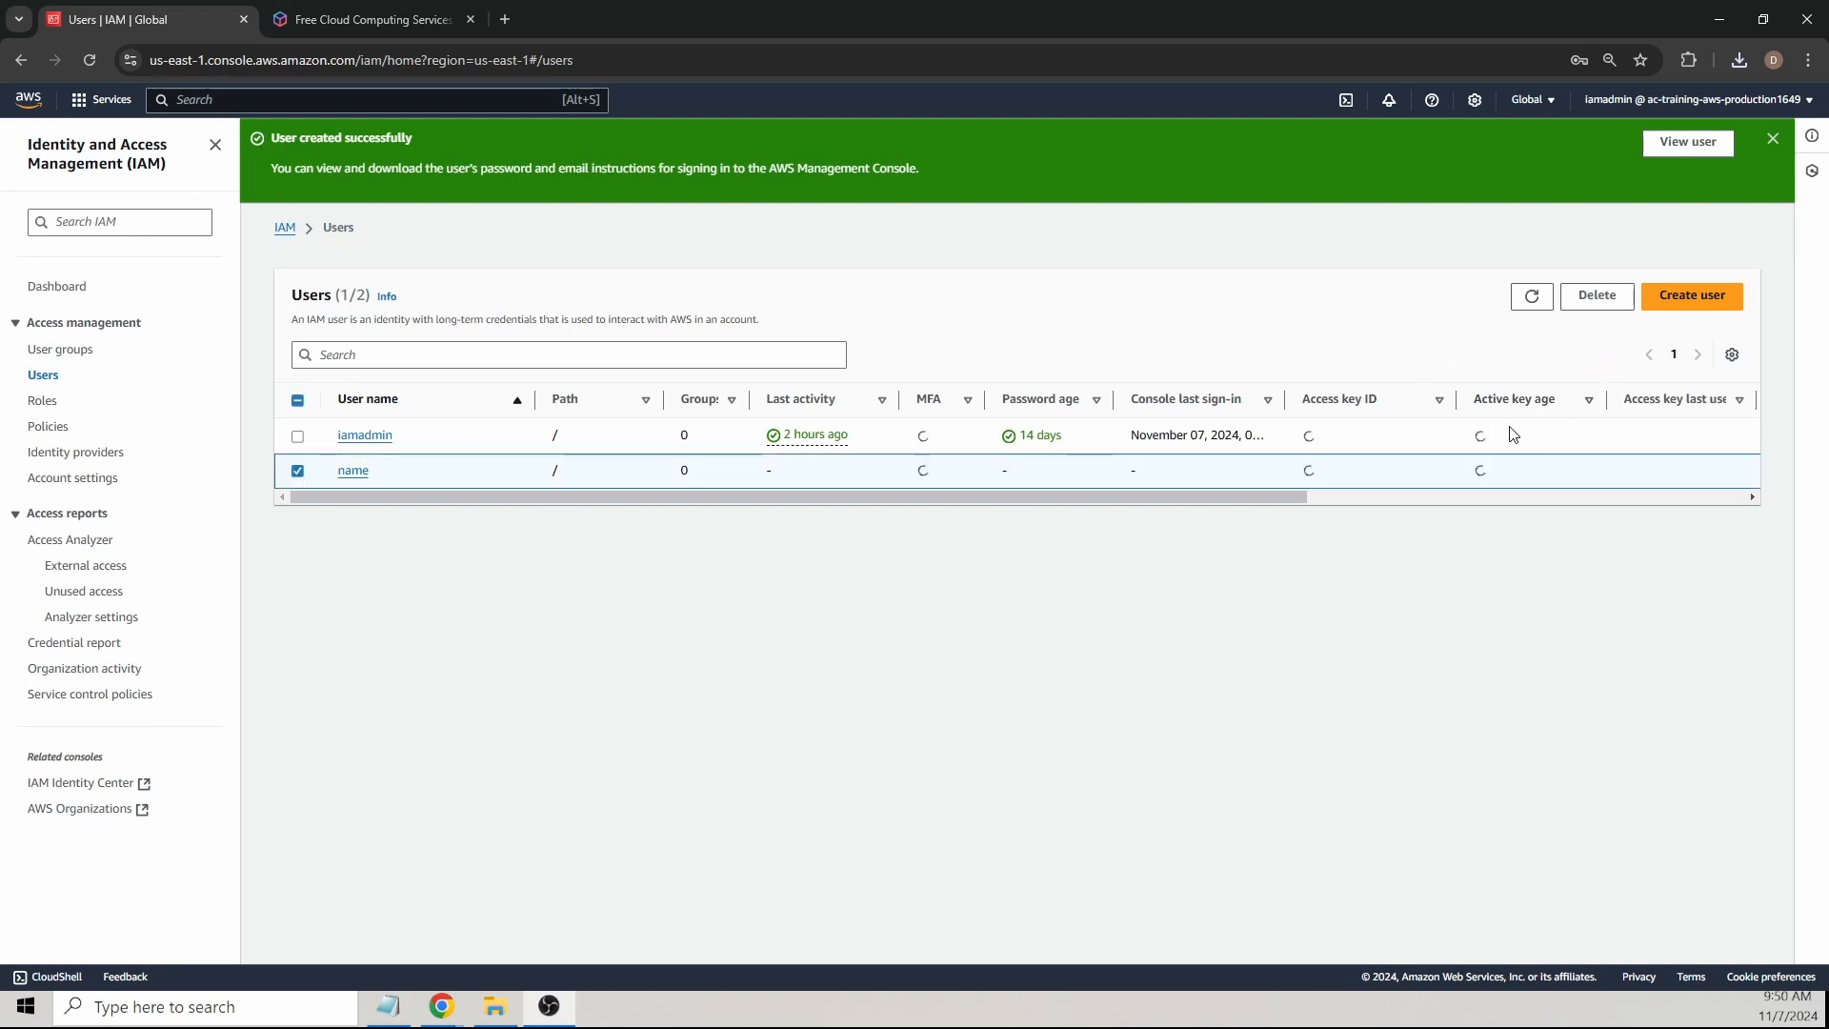
pyautogui.click(1532, 297)
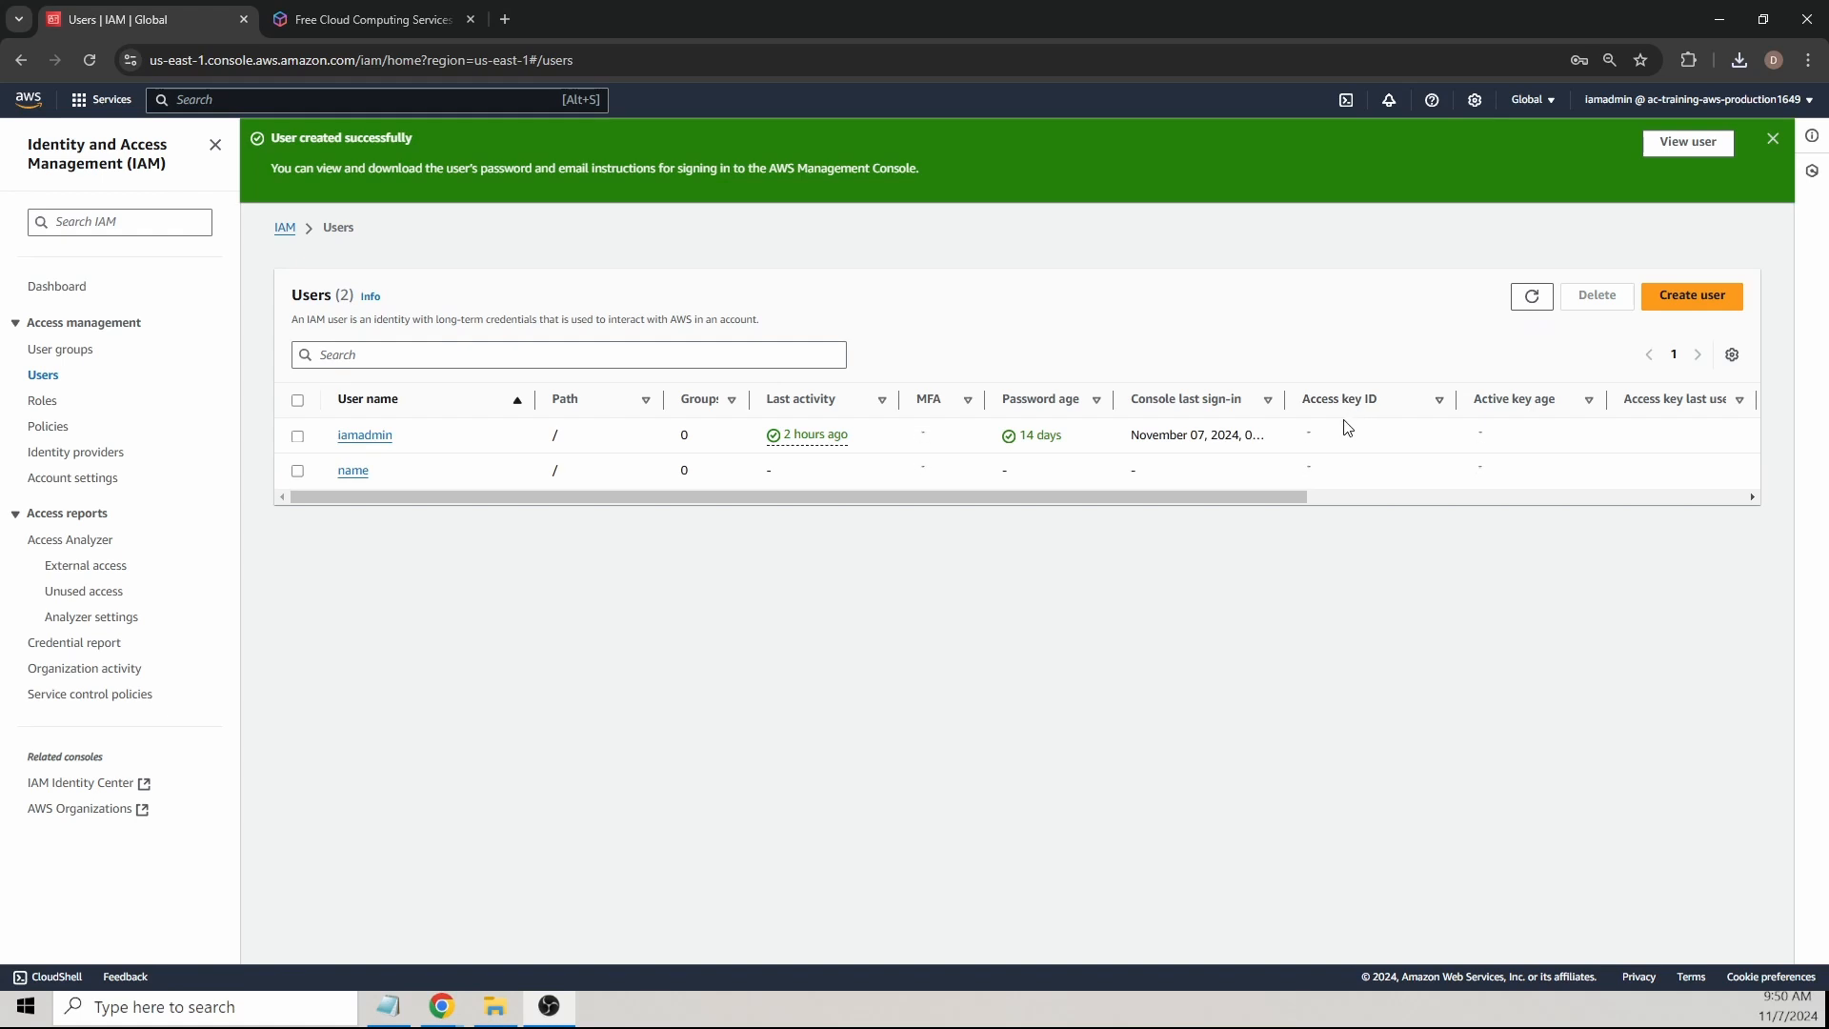
# Step: Delete the IAM user "name", confirming the deletion with its user name, and refresh the users list
pyautogui.click(297, 471)
pyautogui.click(1597, 295)
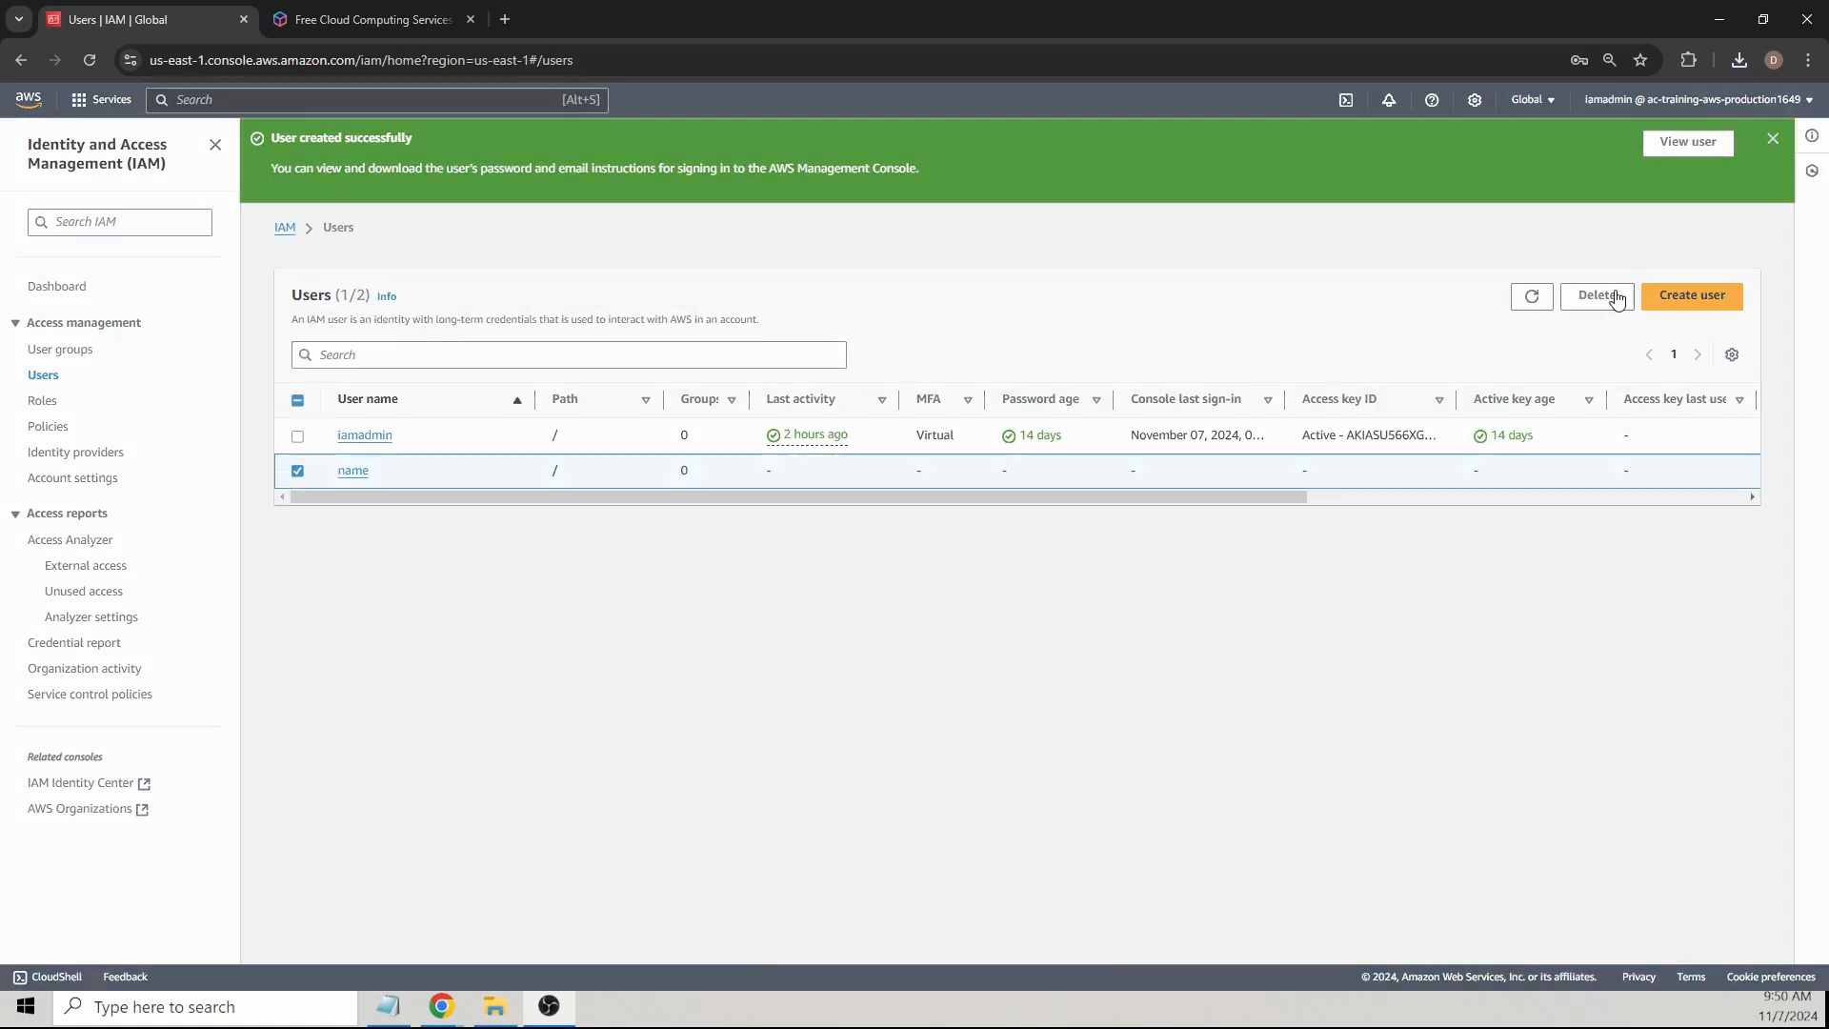
pyautogui.click(872, 659)
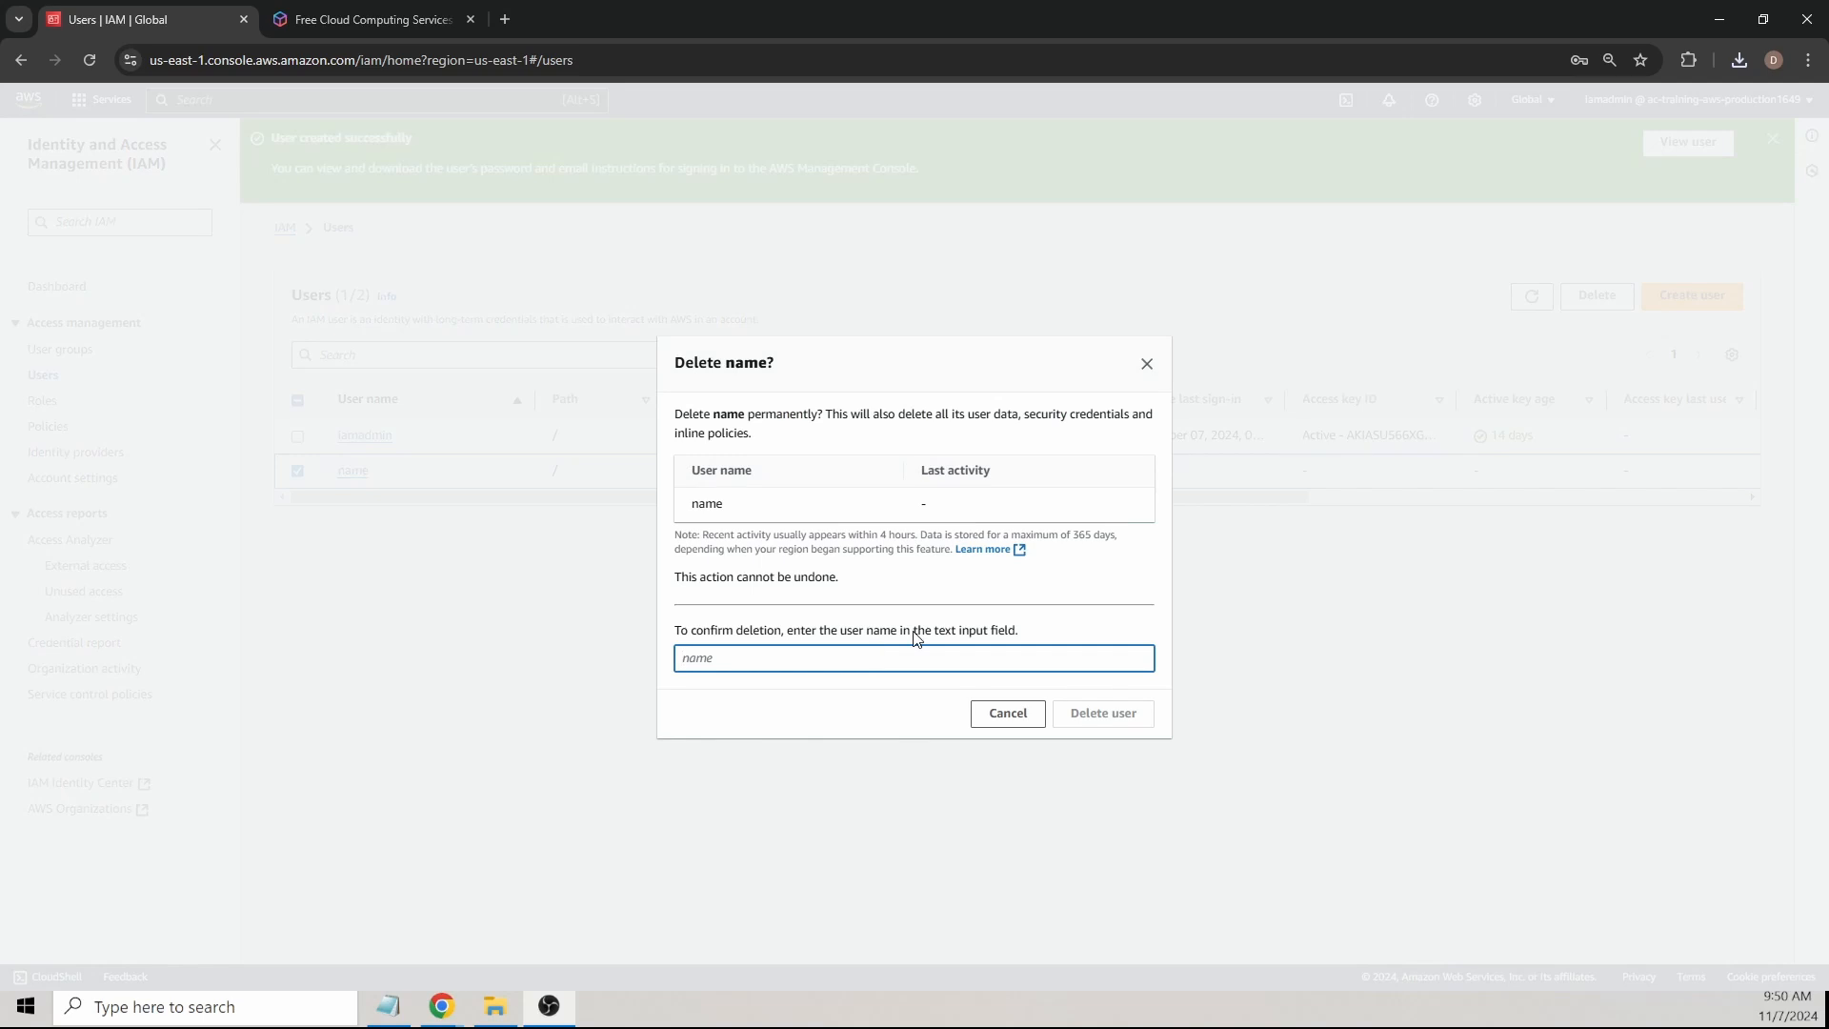
pyautogui.write('none')
pyautogui.moveTo(796, 655); pyautogui.dragTo(591, 665)
pyautogui.press('BackSpace')
pyautogui.write('name')
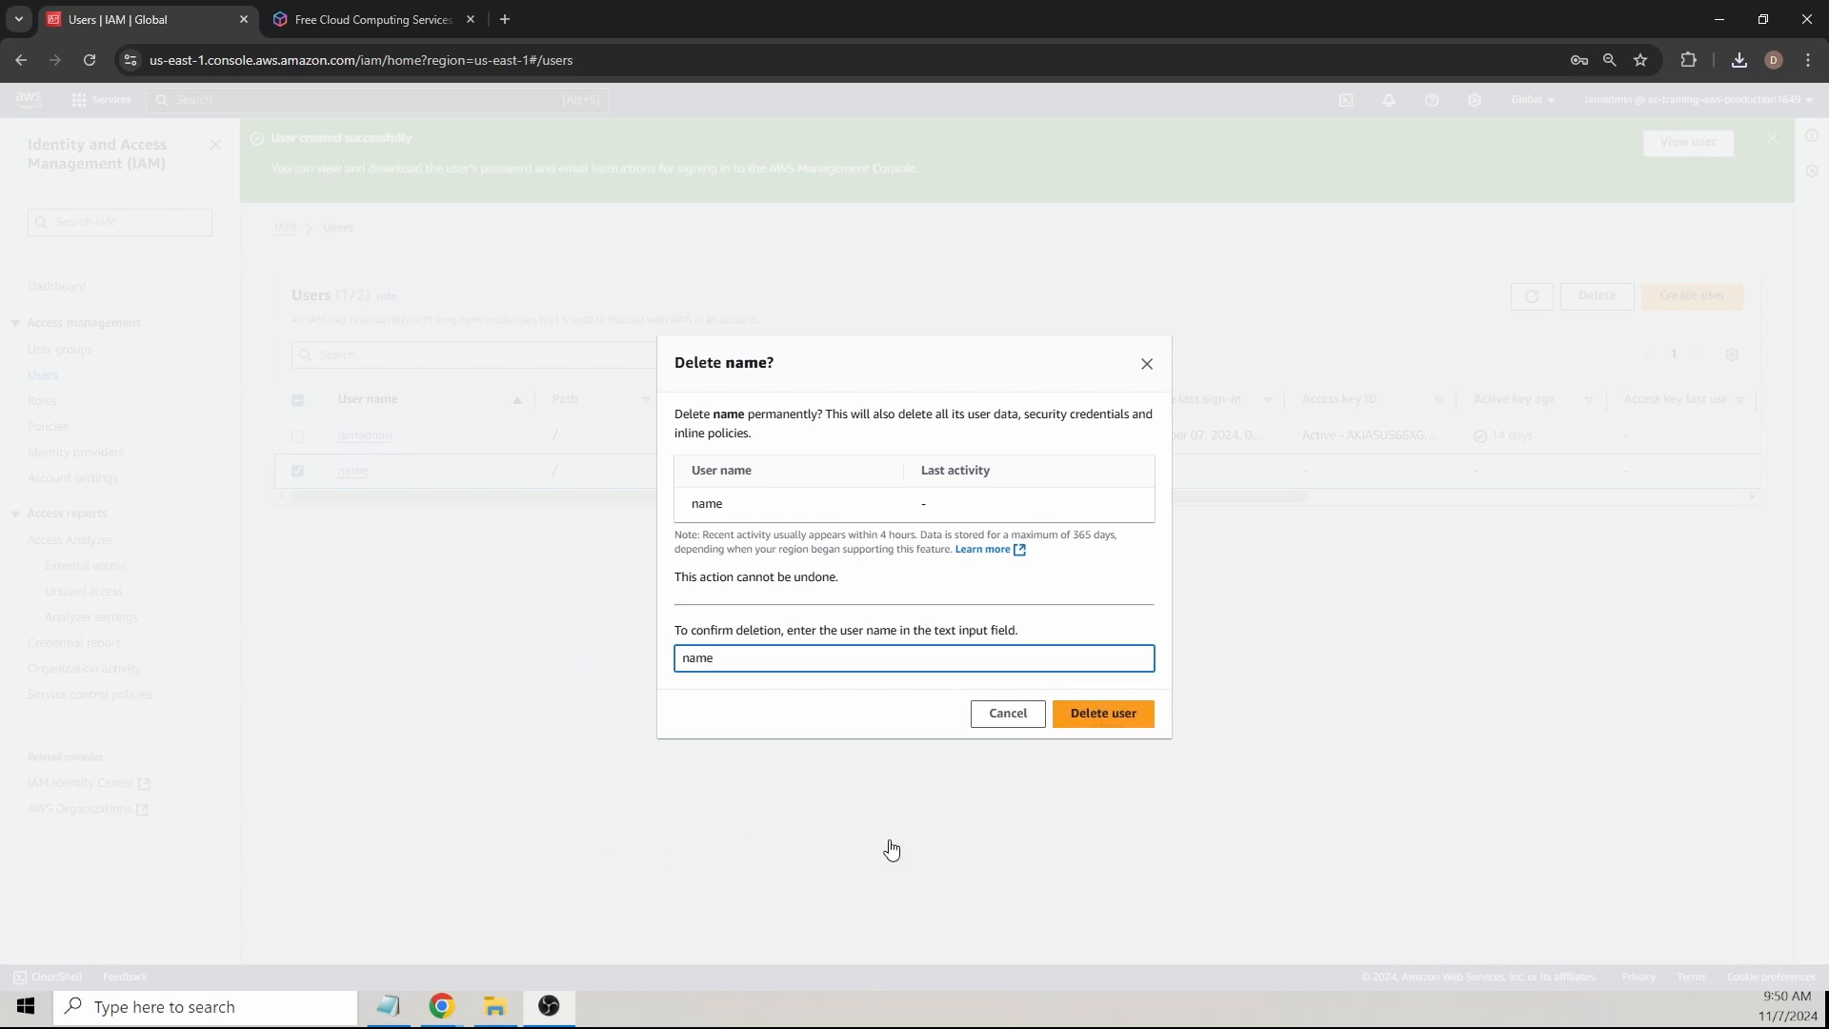
pyautogui.click(1101, 713)
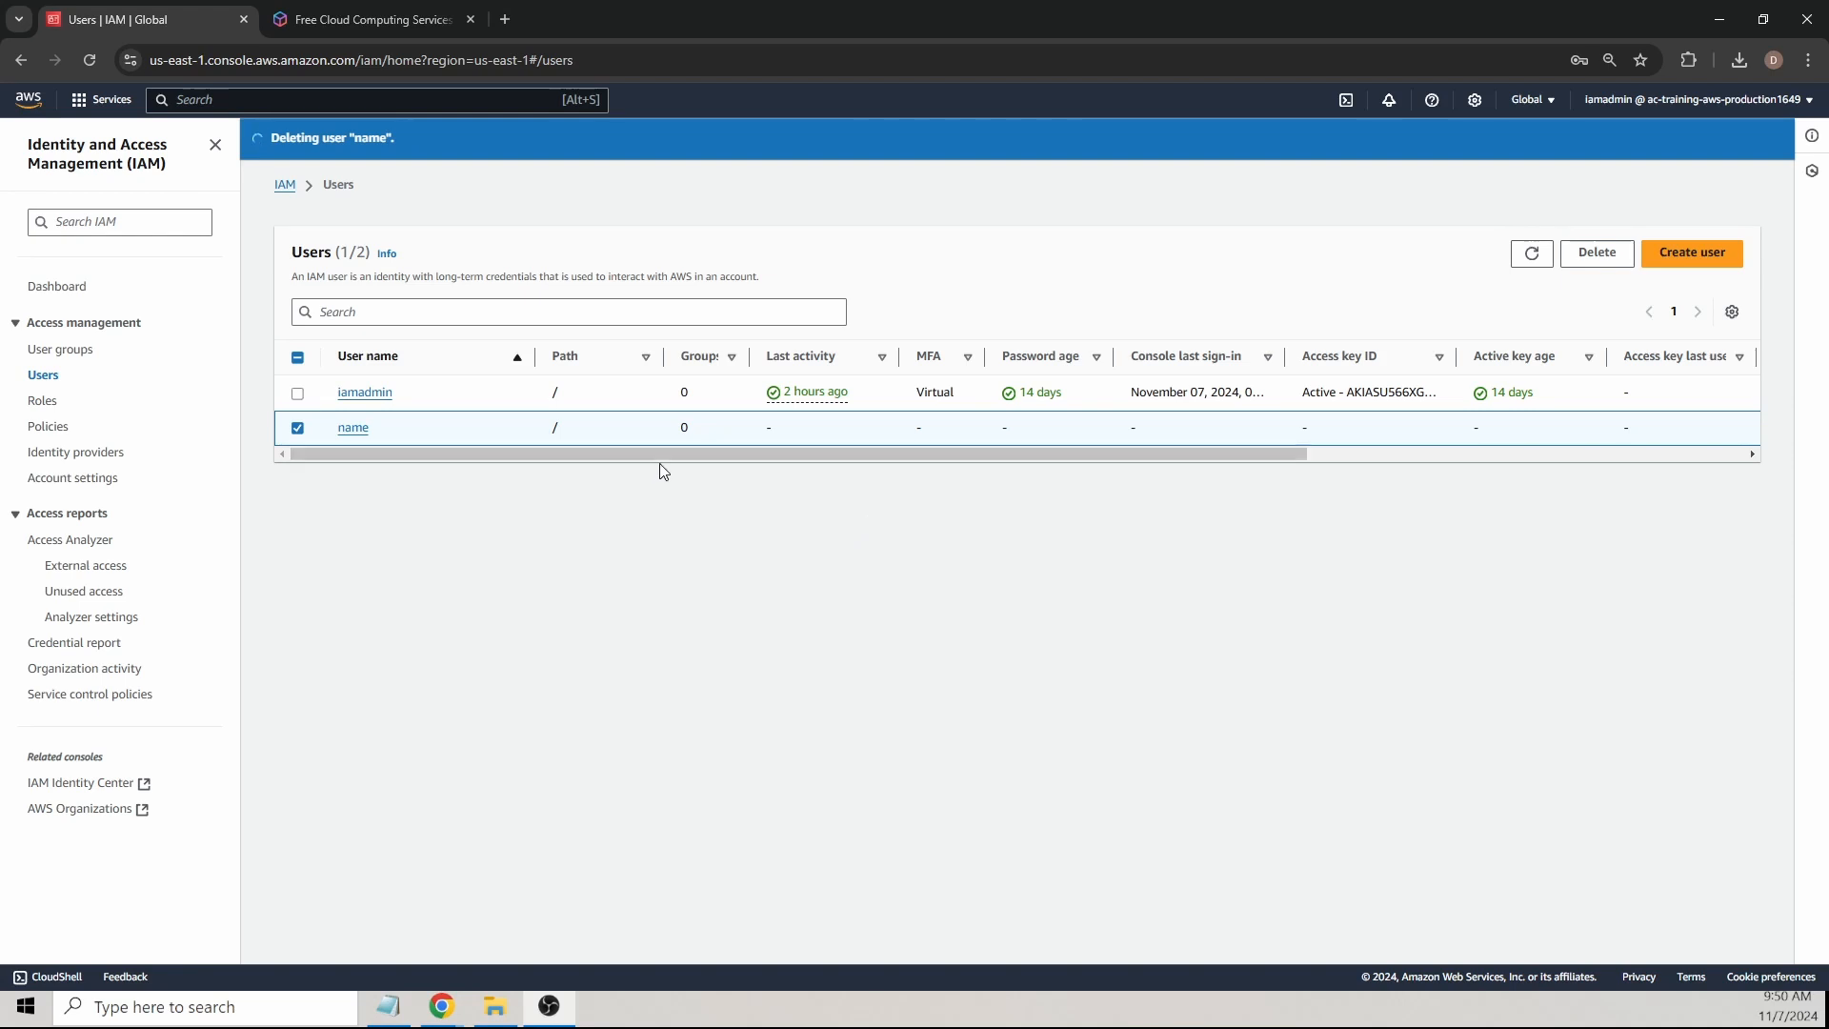
pyautogui.click(1531, 252)
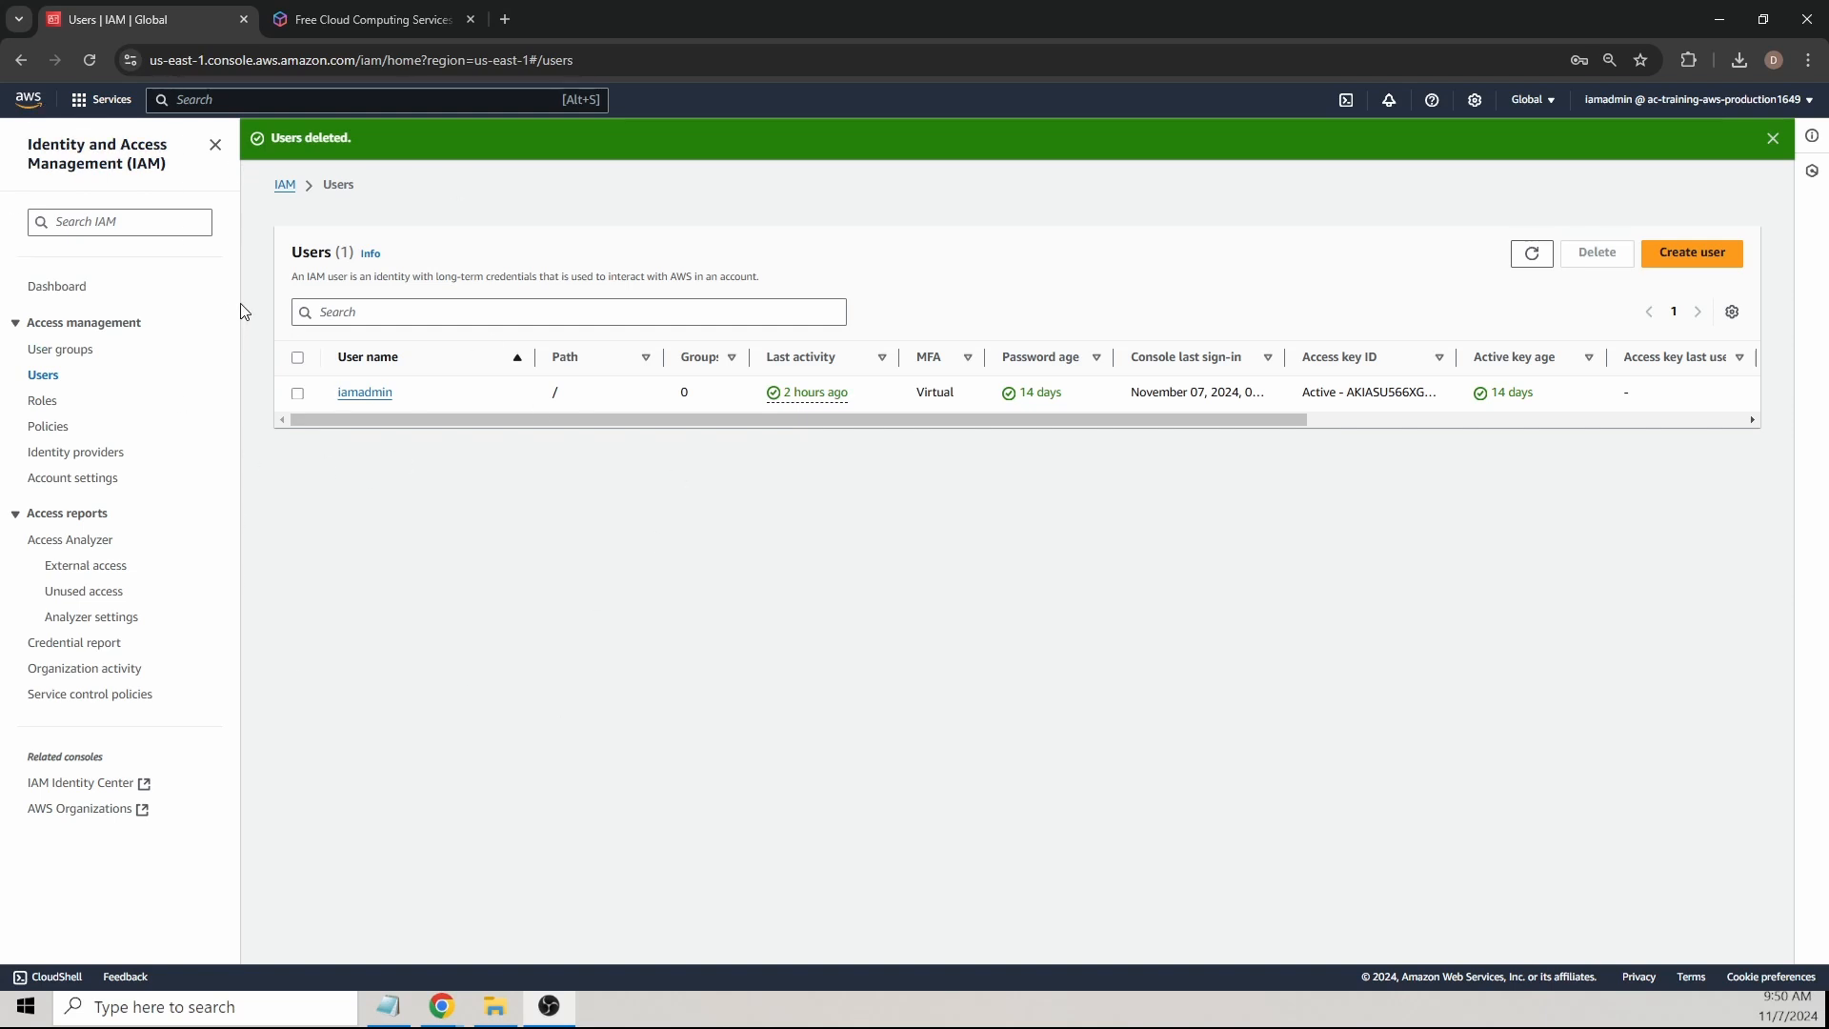
# Step: Find the EC2 service from the console home, open its dashboard and look through the available AWS Regions
pyautogui.click(28, 105)
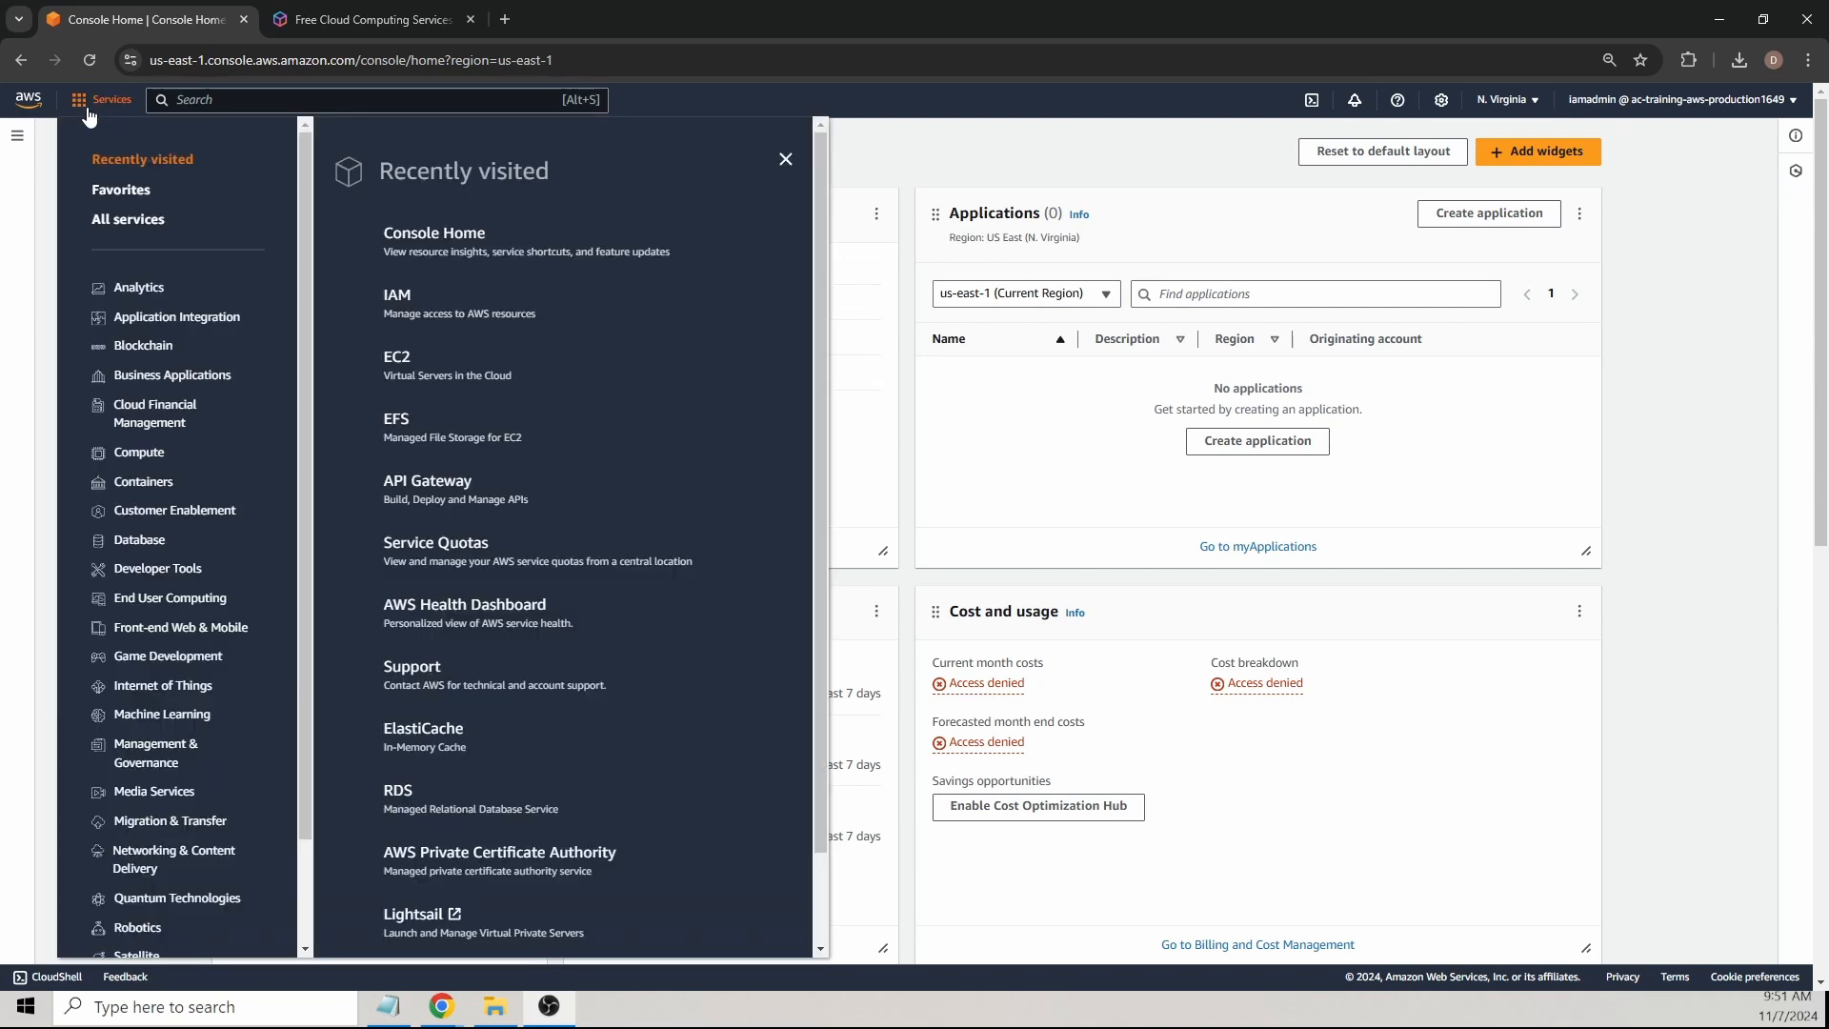
pyautogui.click(96, 99)
pyautogui.click(273, 105)
pyautogui.write('ec2')
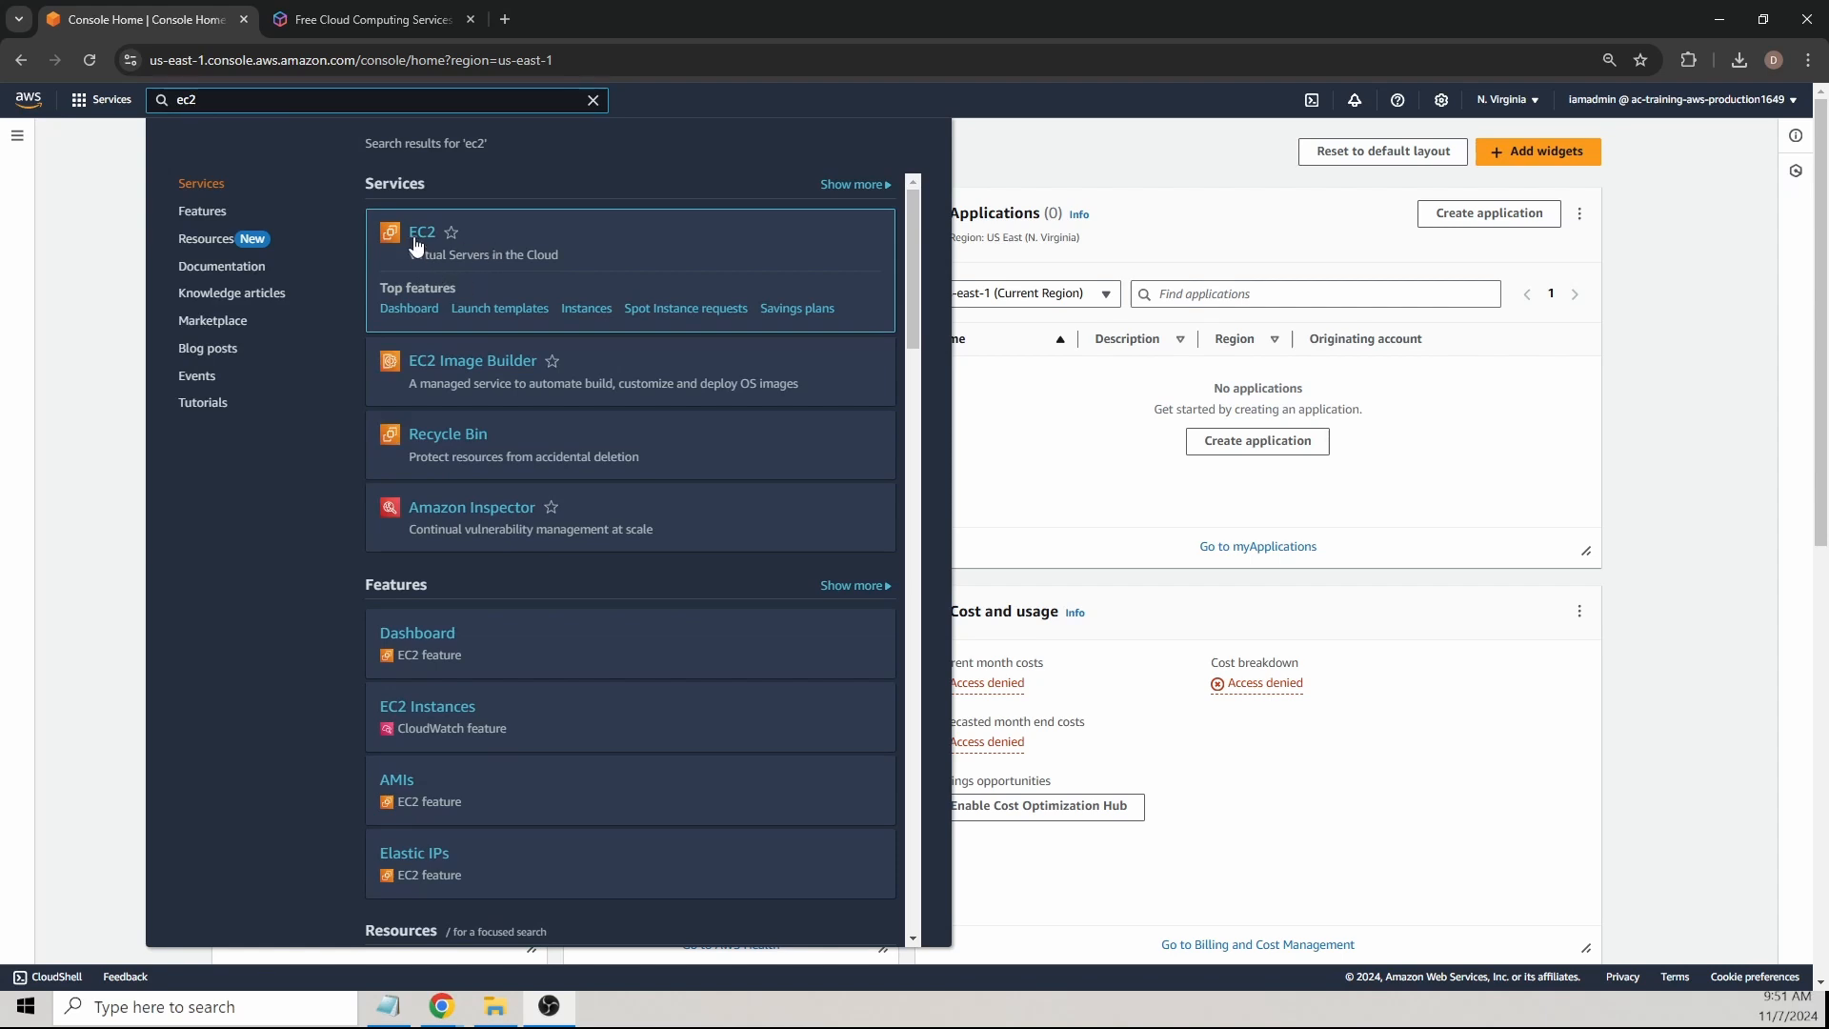
pyautogui.click(416, 238)
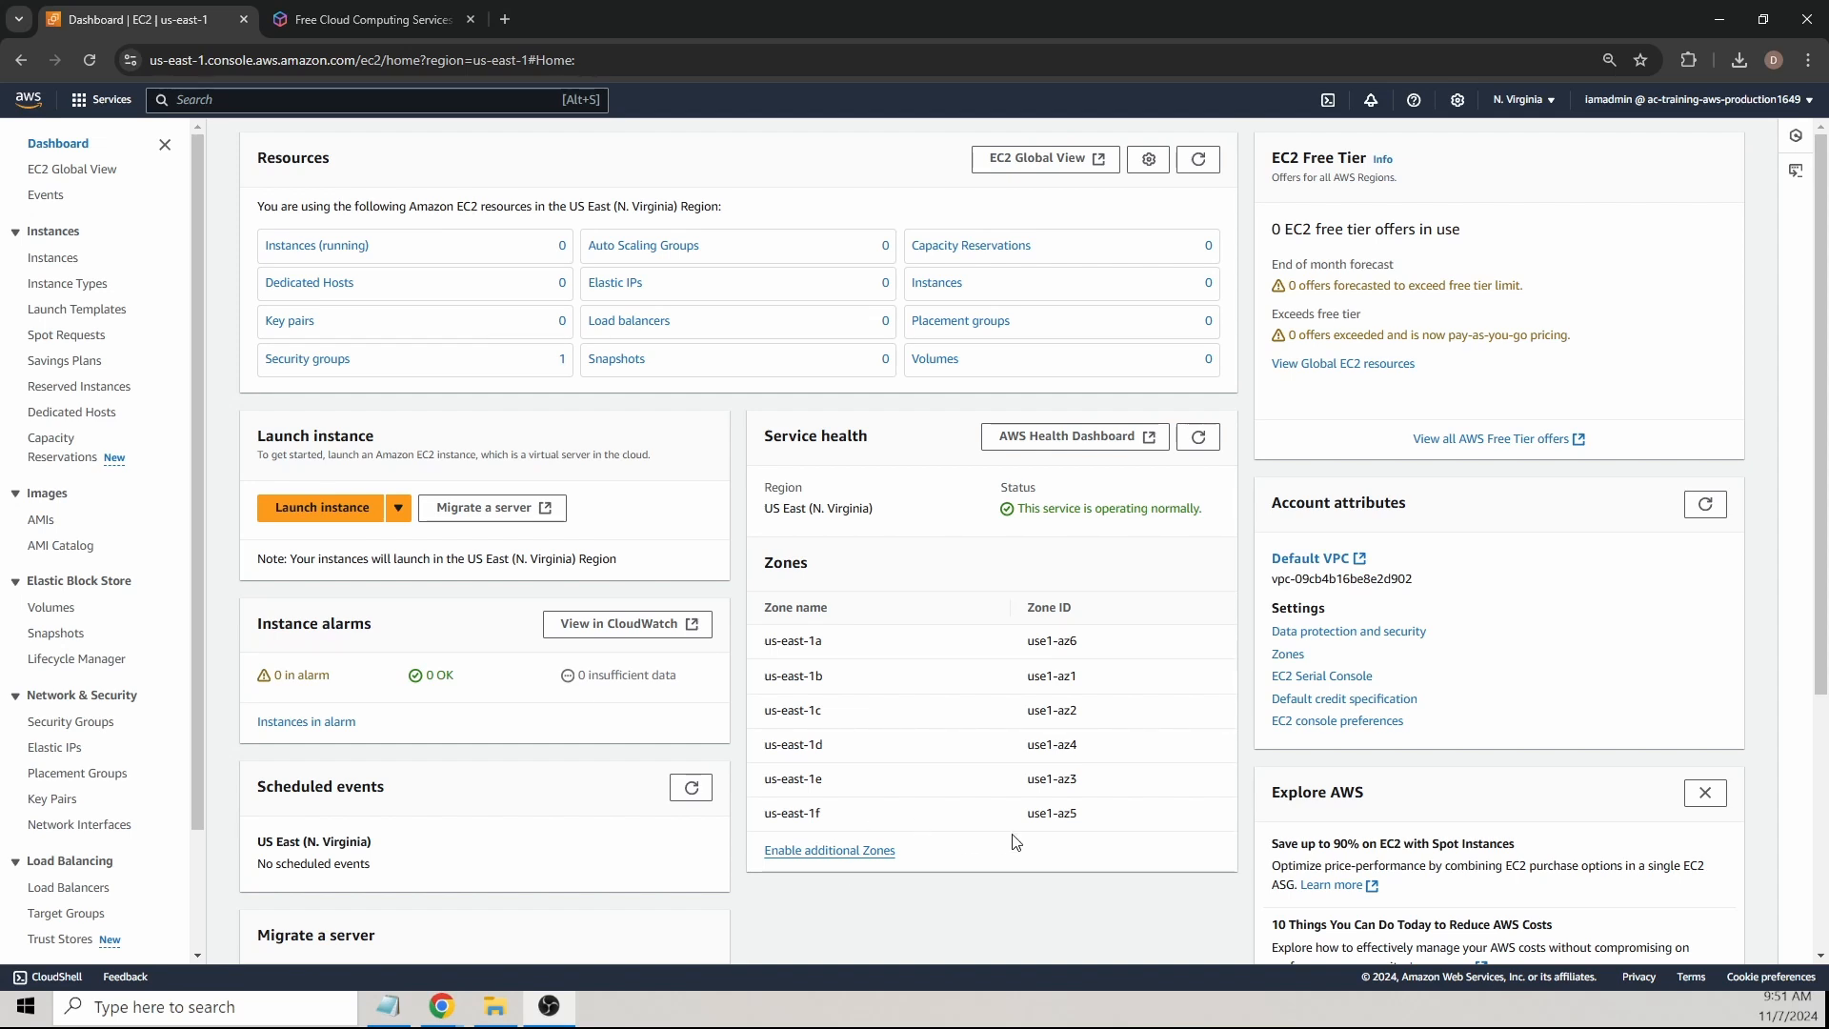
pyautogui.click(1503, 101)
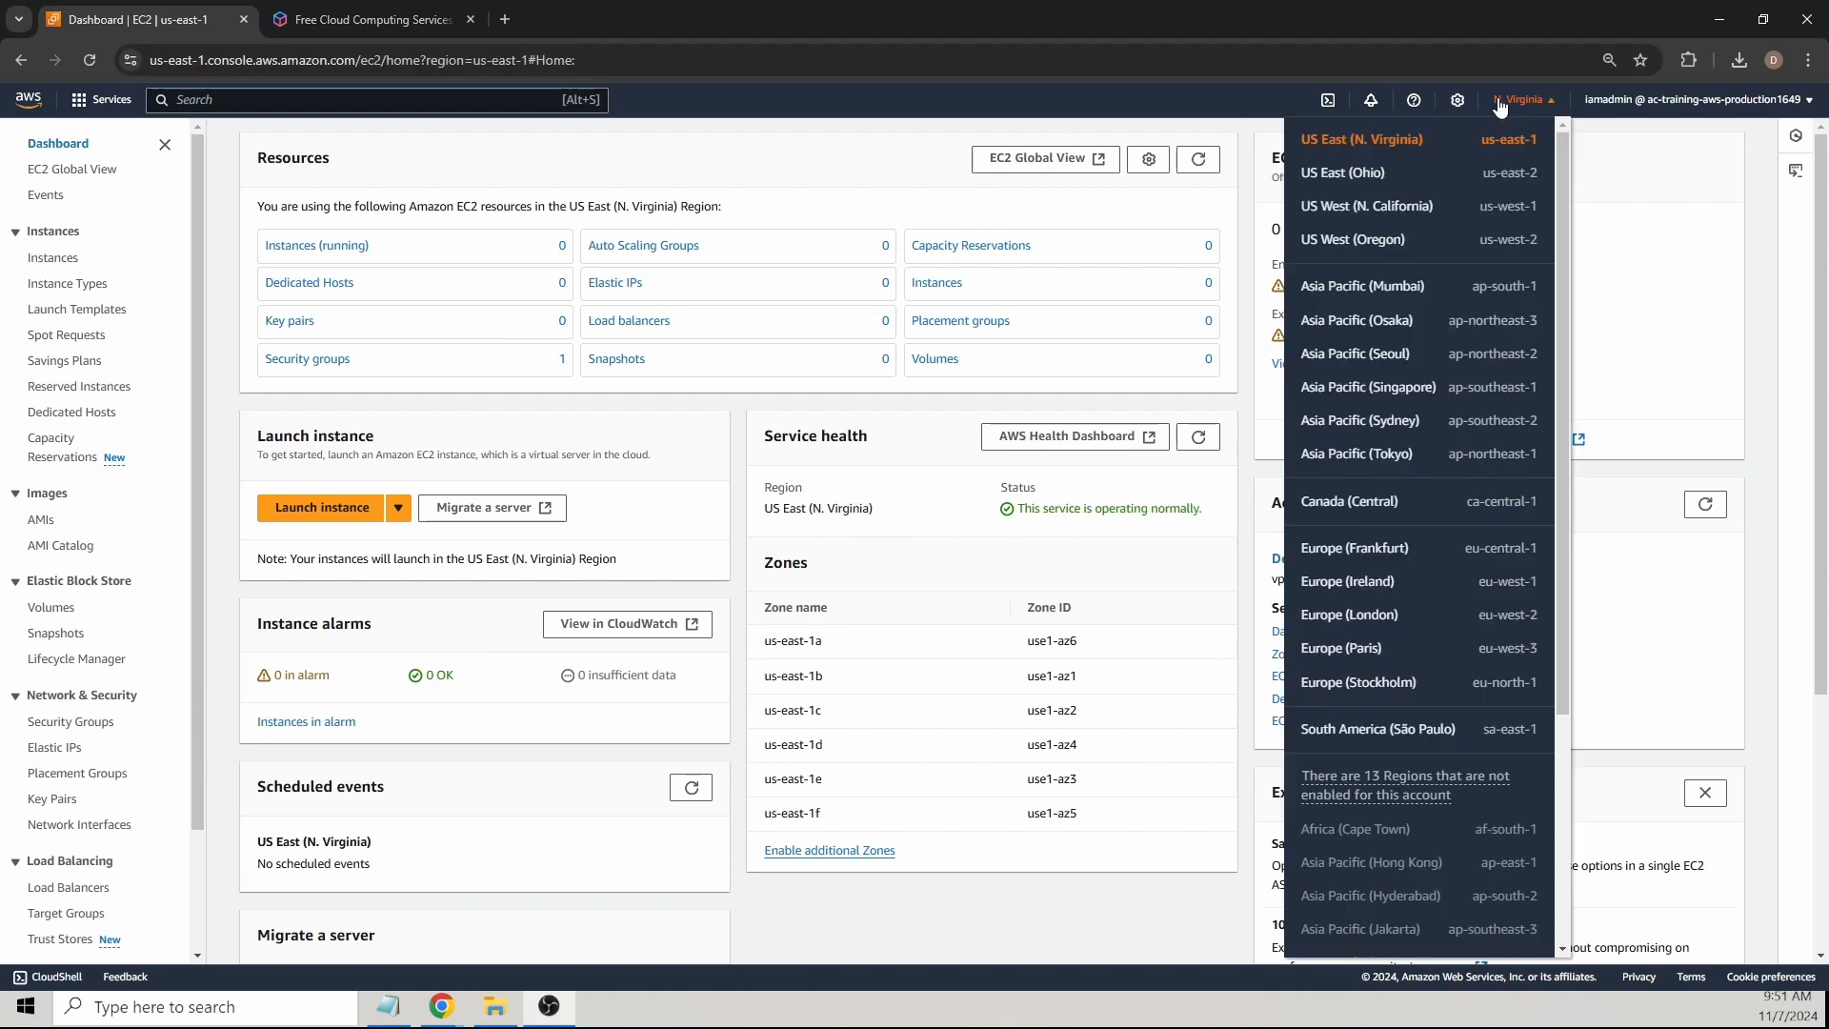
pyautogui.scroll(-3, 1395, 444)
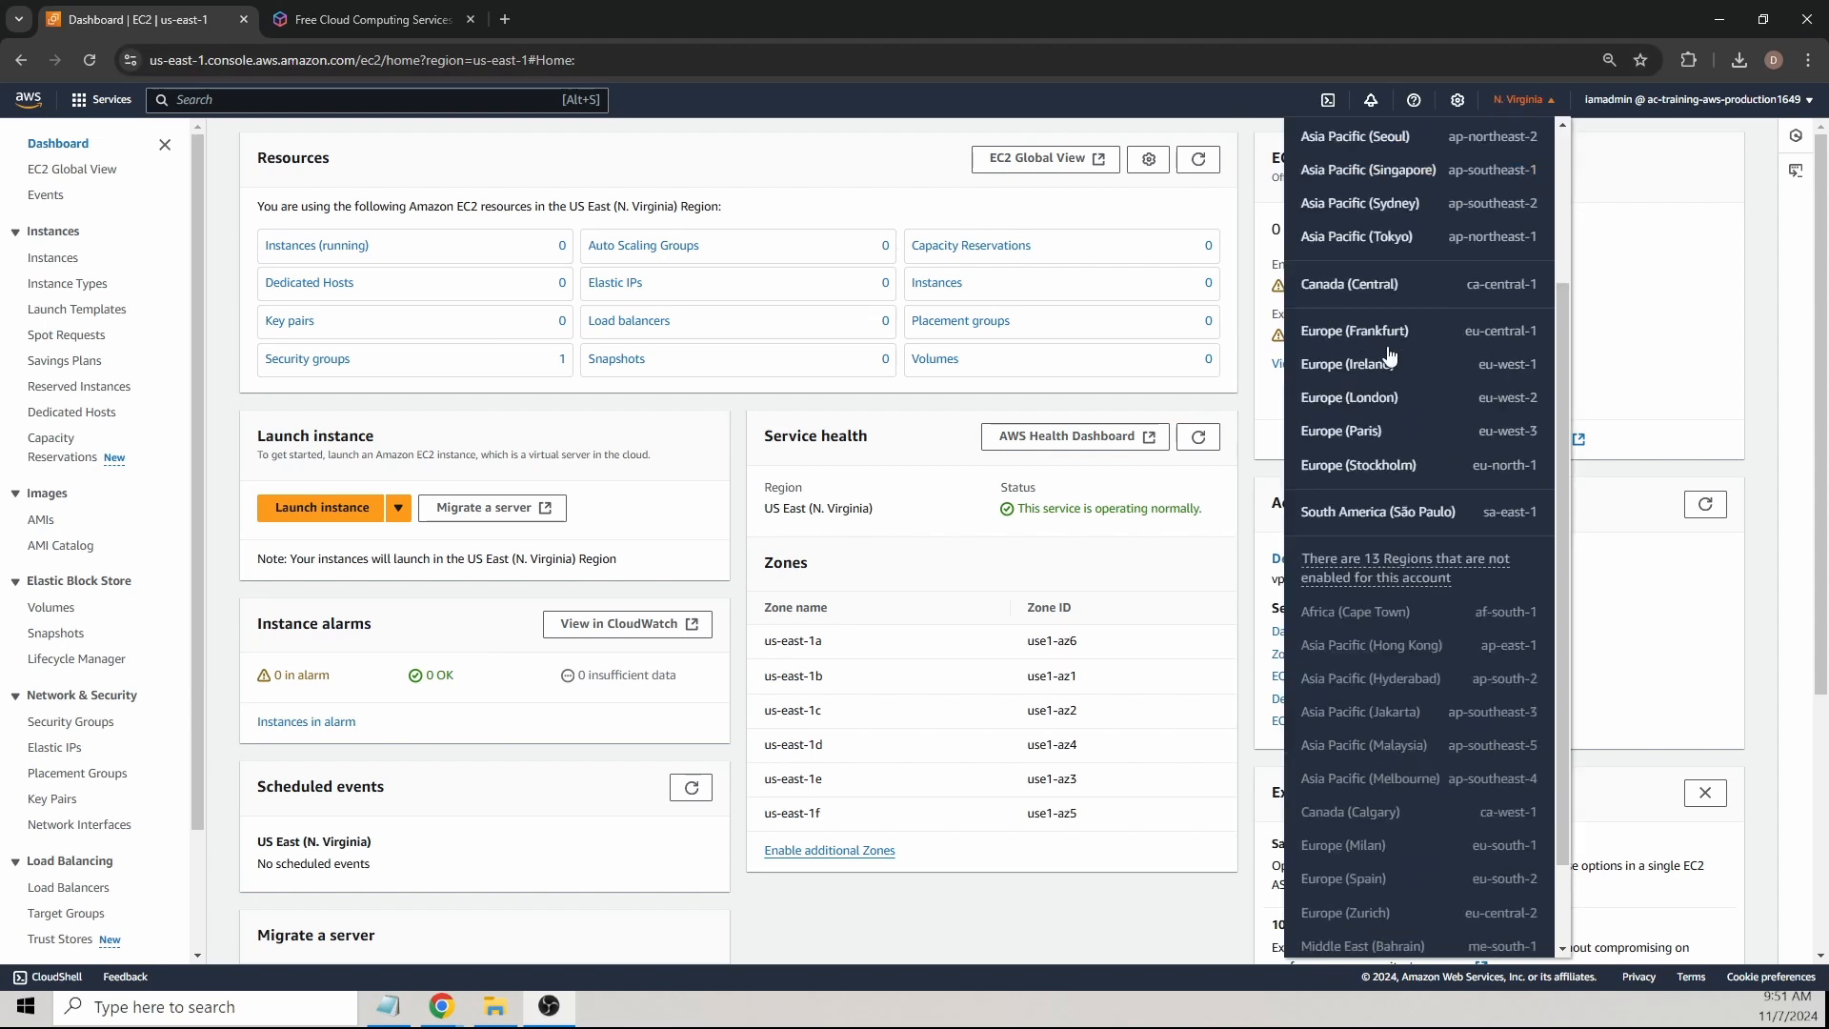
pyautogui.scroll(5, 1394, 436)
pyautogui.click(1524, 99)
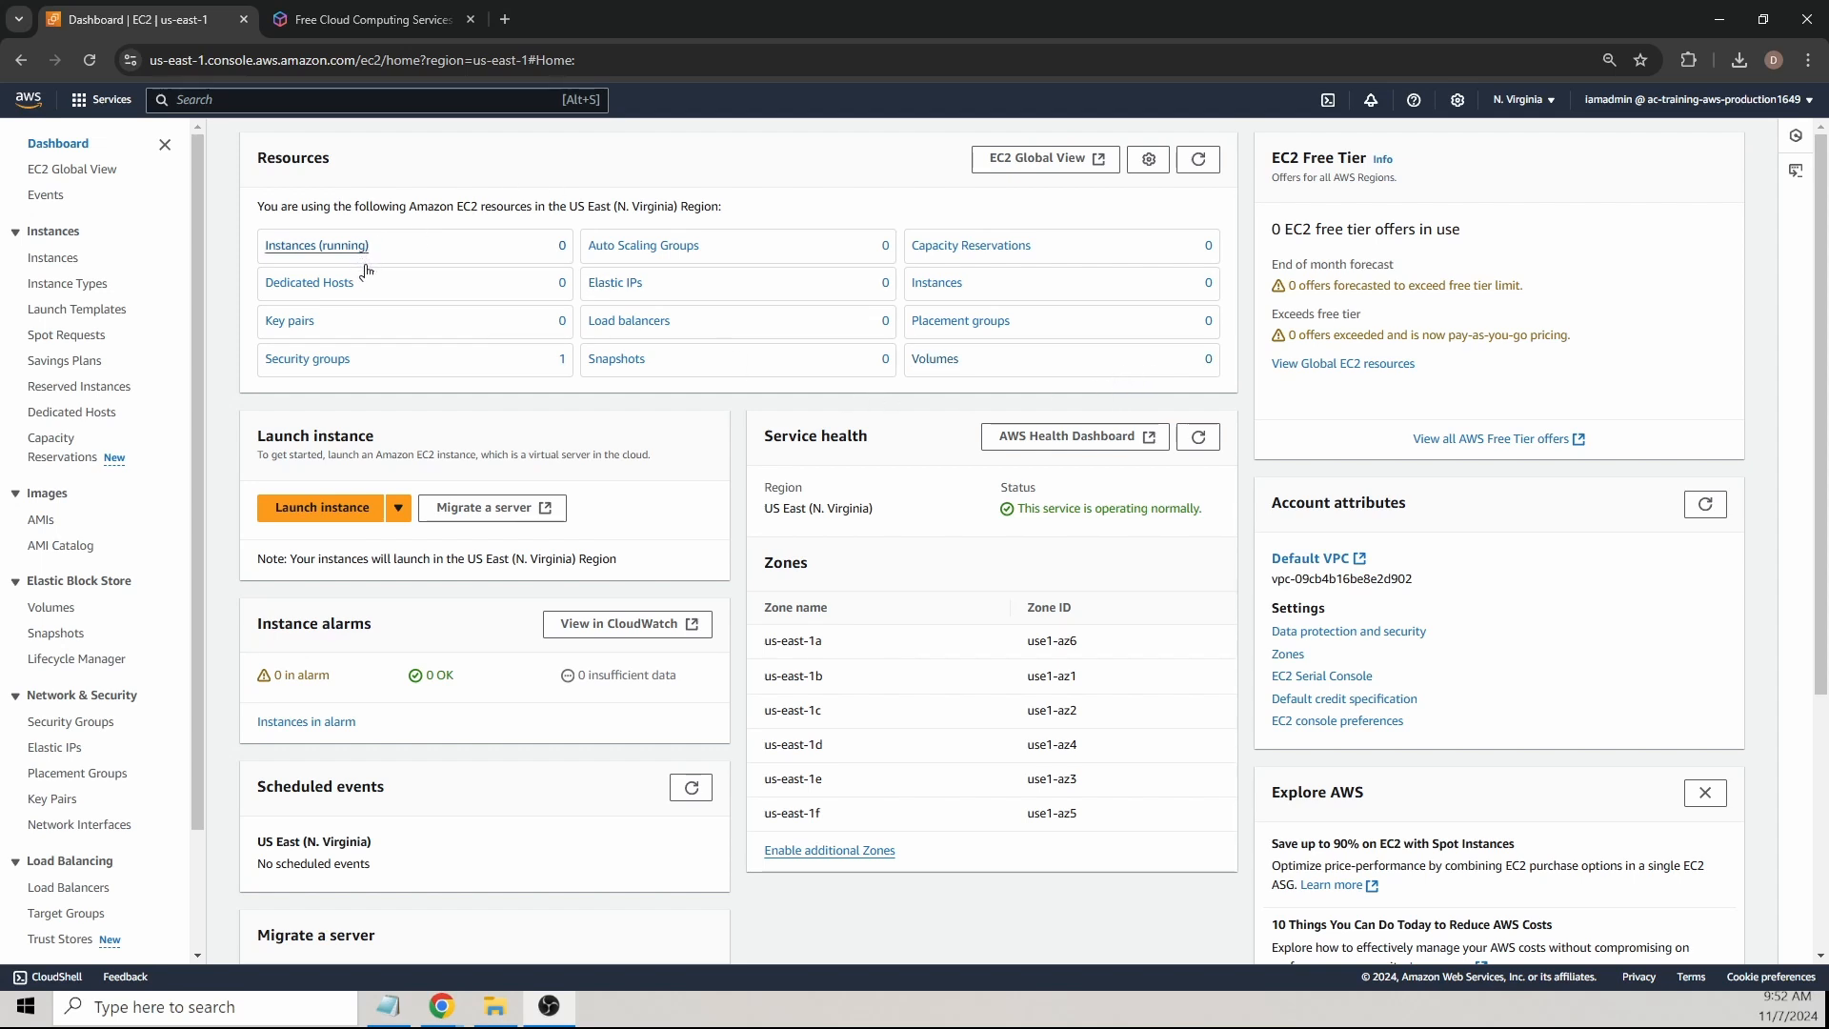
# Step: Start launching an EC2 instance and name it "my first ec2"
pyautogui.click(343, 517)
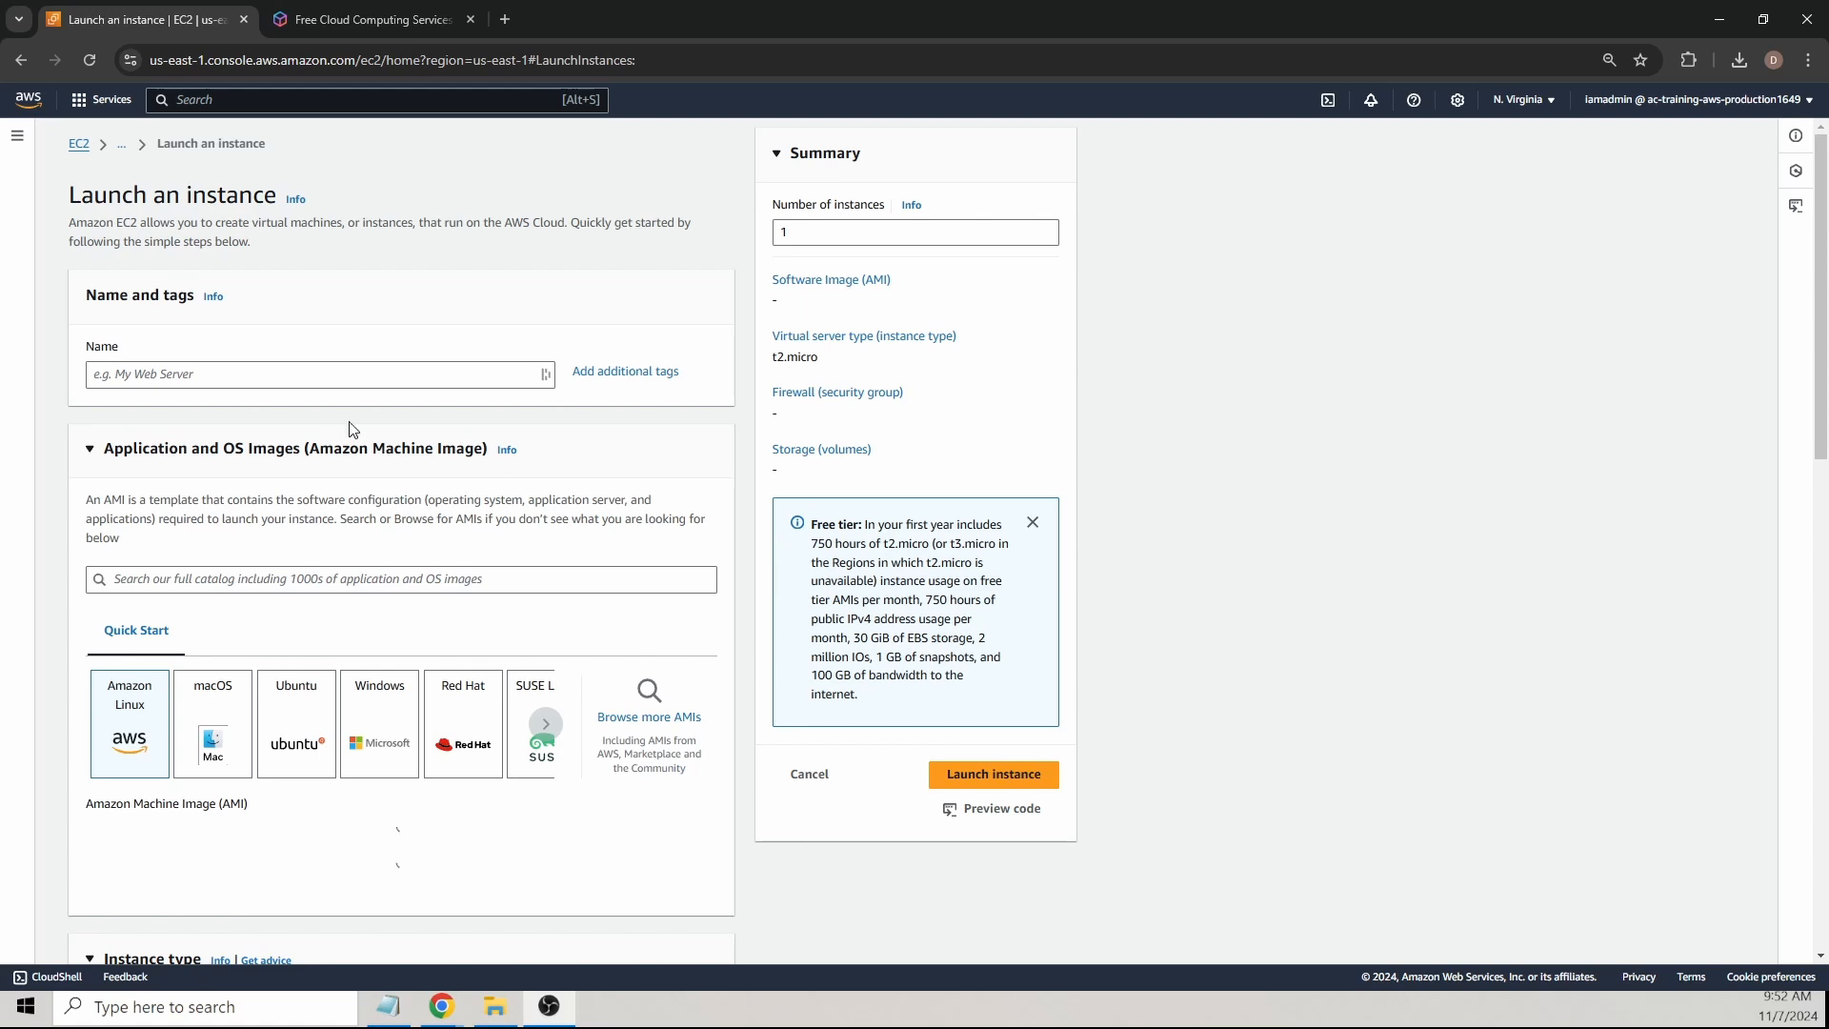
pyautogui.click(219, 373)
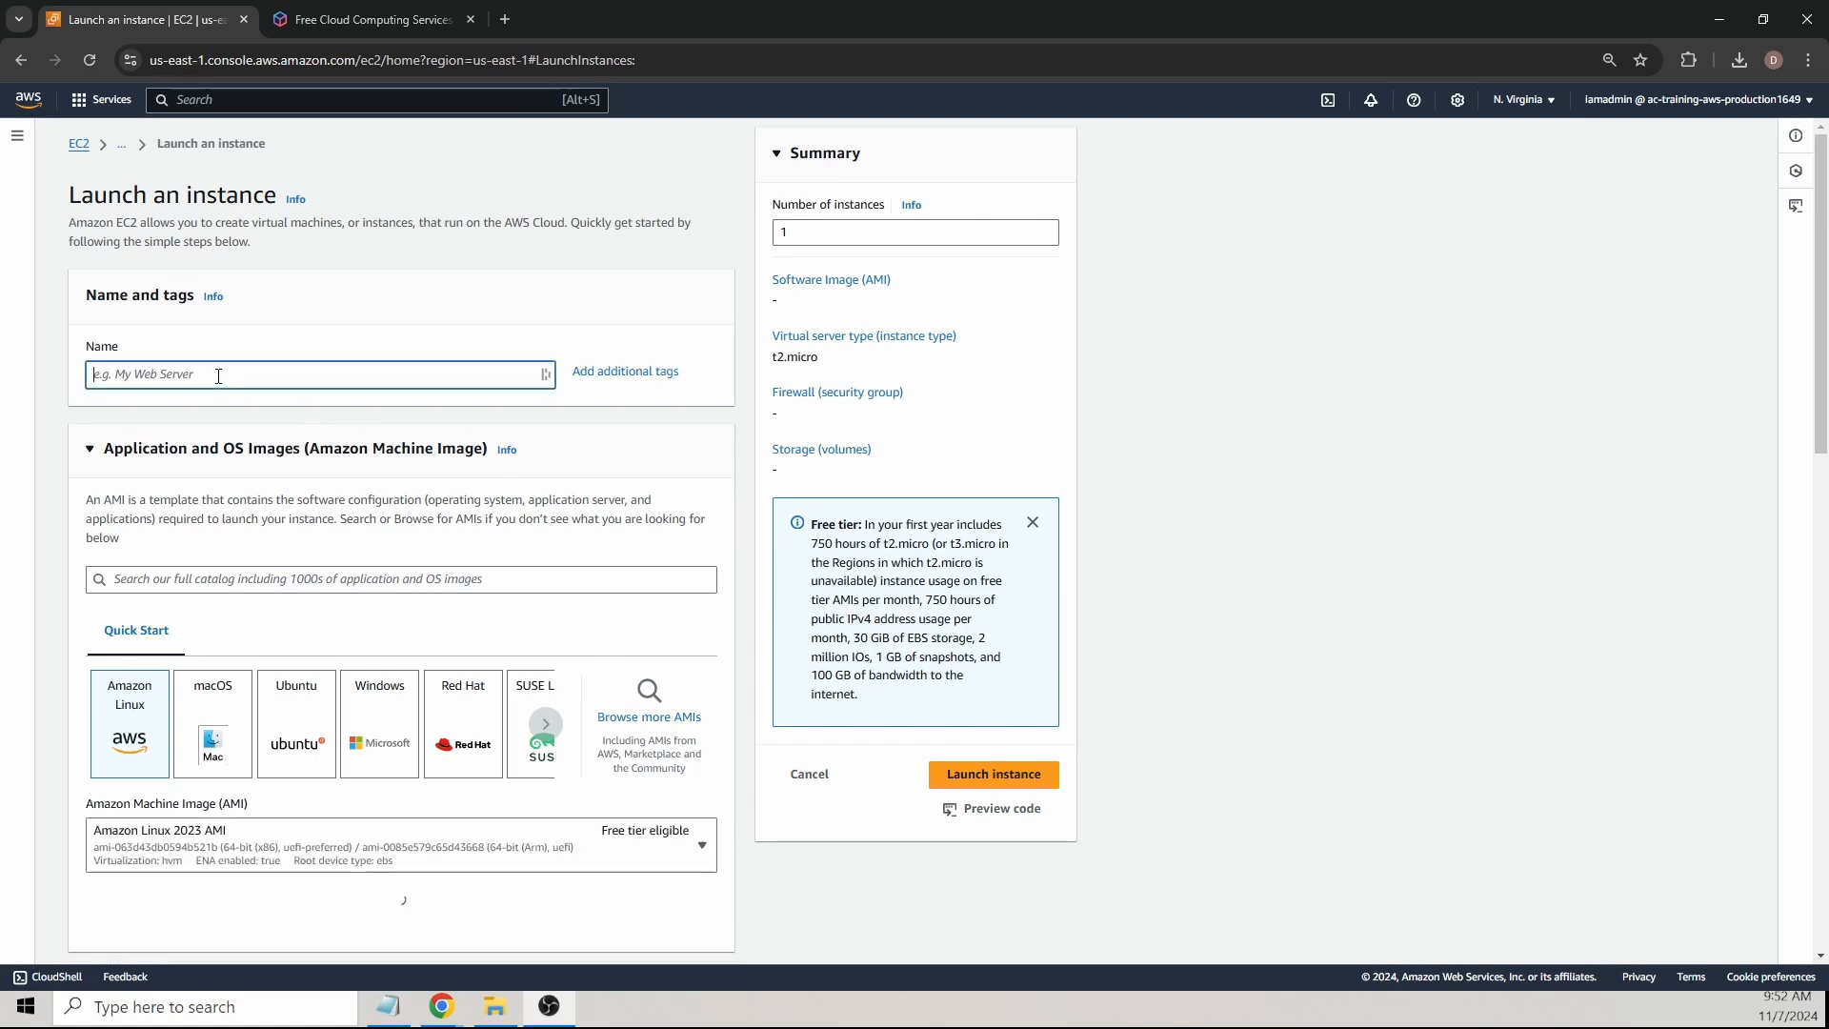
pyautogui.write('my fiest ec2')
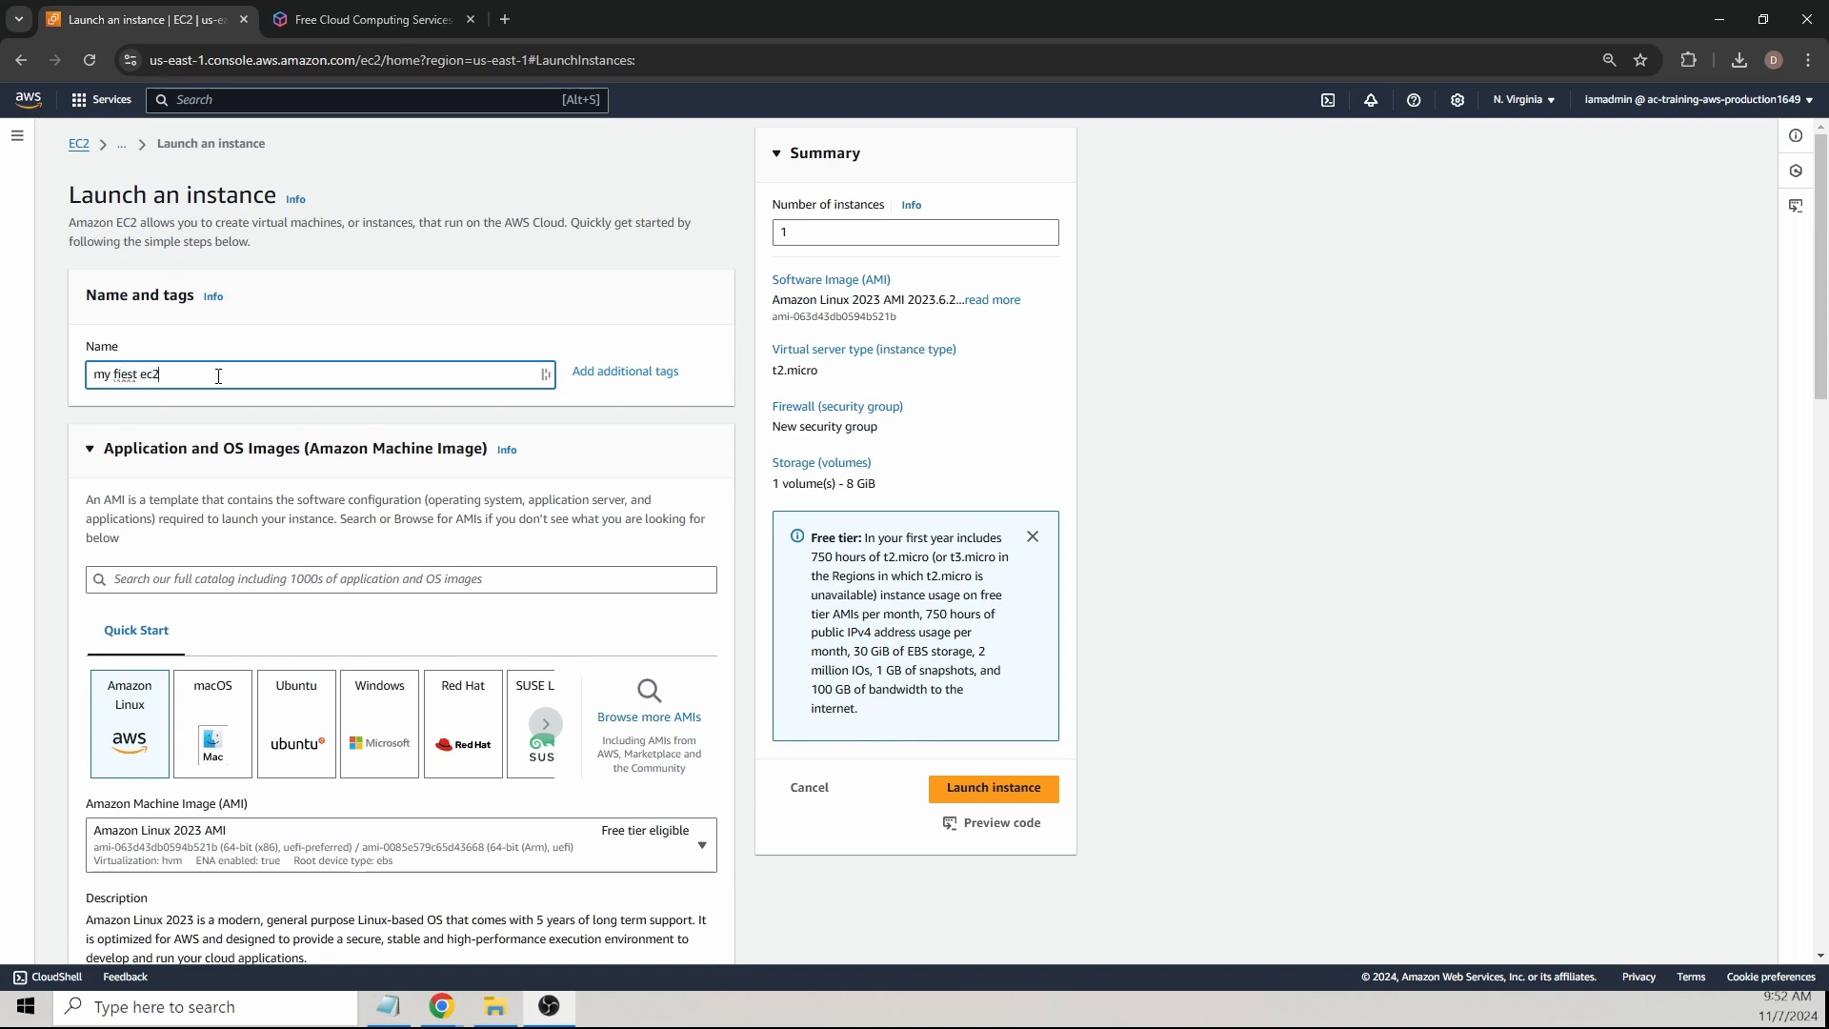
pyautogui.press('BackSpace')
pyautogui.press('BackSpace')
pyautogui.write('rs')
# Step: Set the instance's key pair option to "Proceed without a key pair (Not recommended)"
pyautogui.scroll(-1, 132, 642)
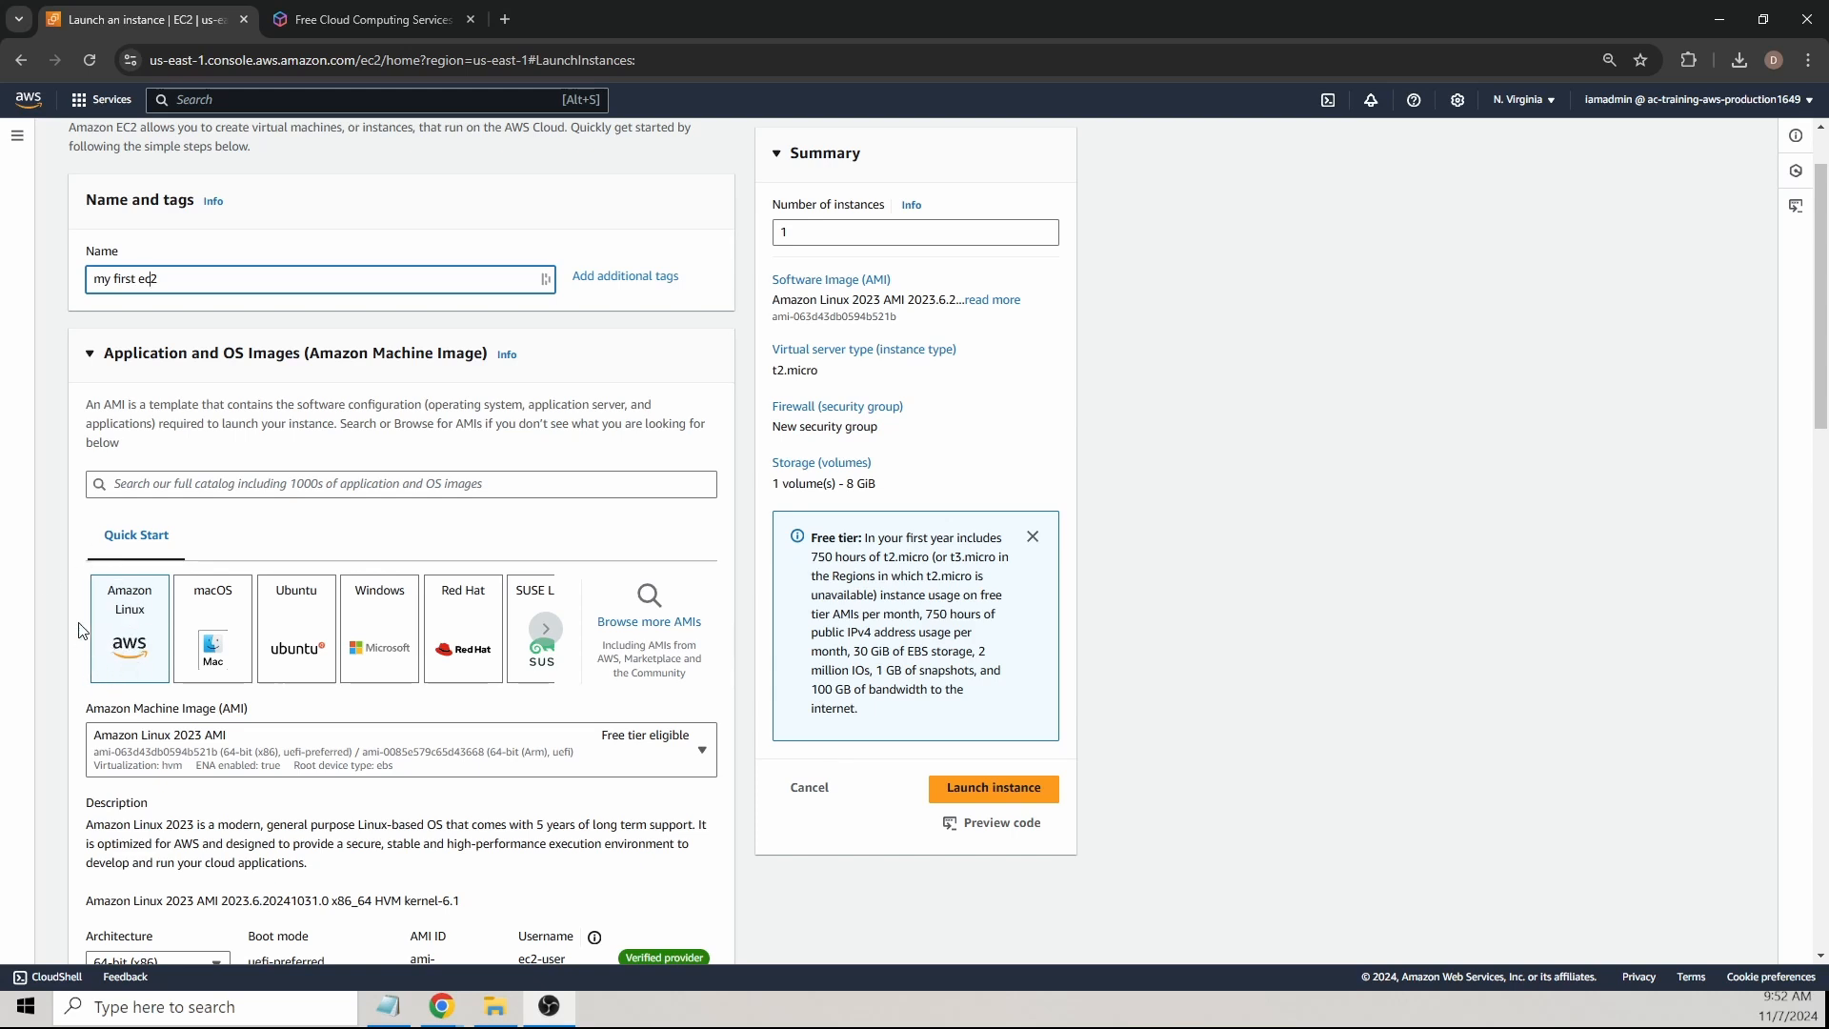
pyautogui.scroll(-1, 118, 479)
pyautogui.scroll(-2, 118, 479)
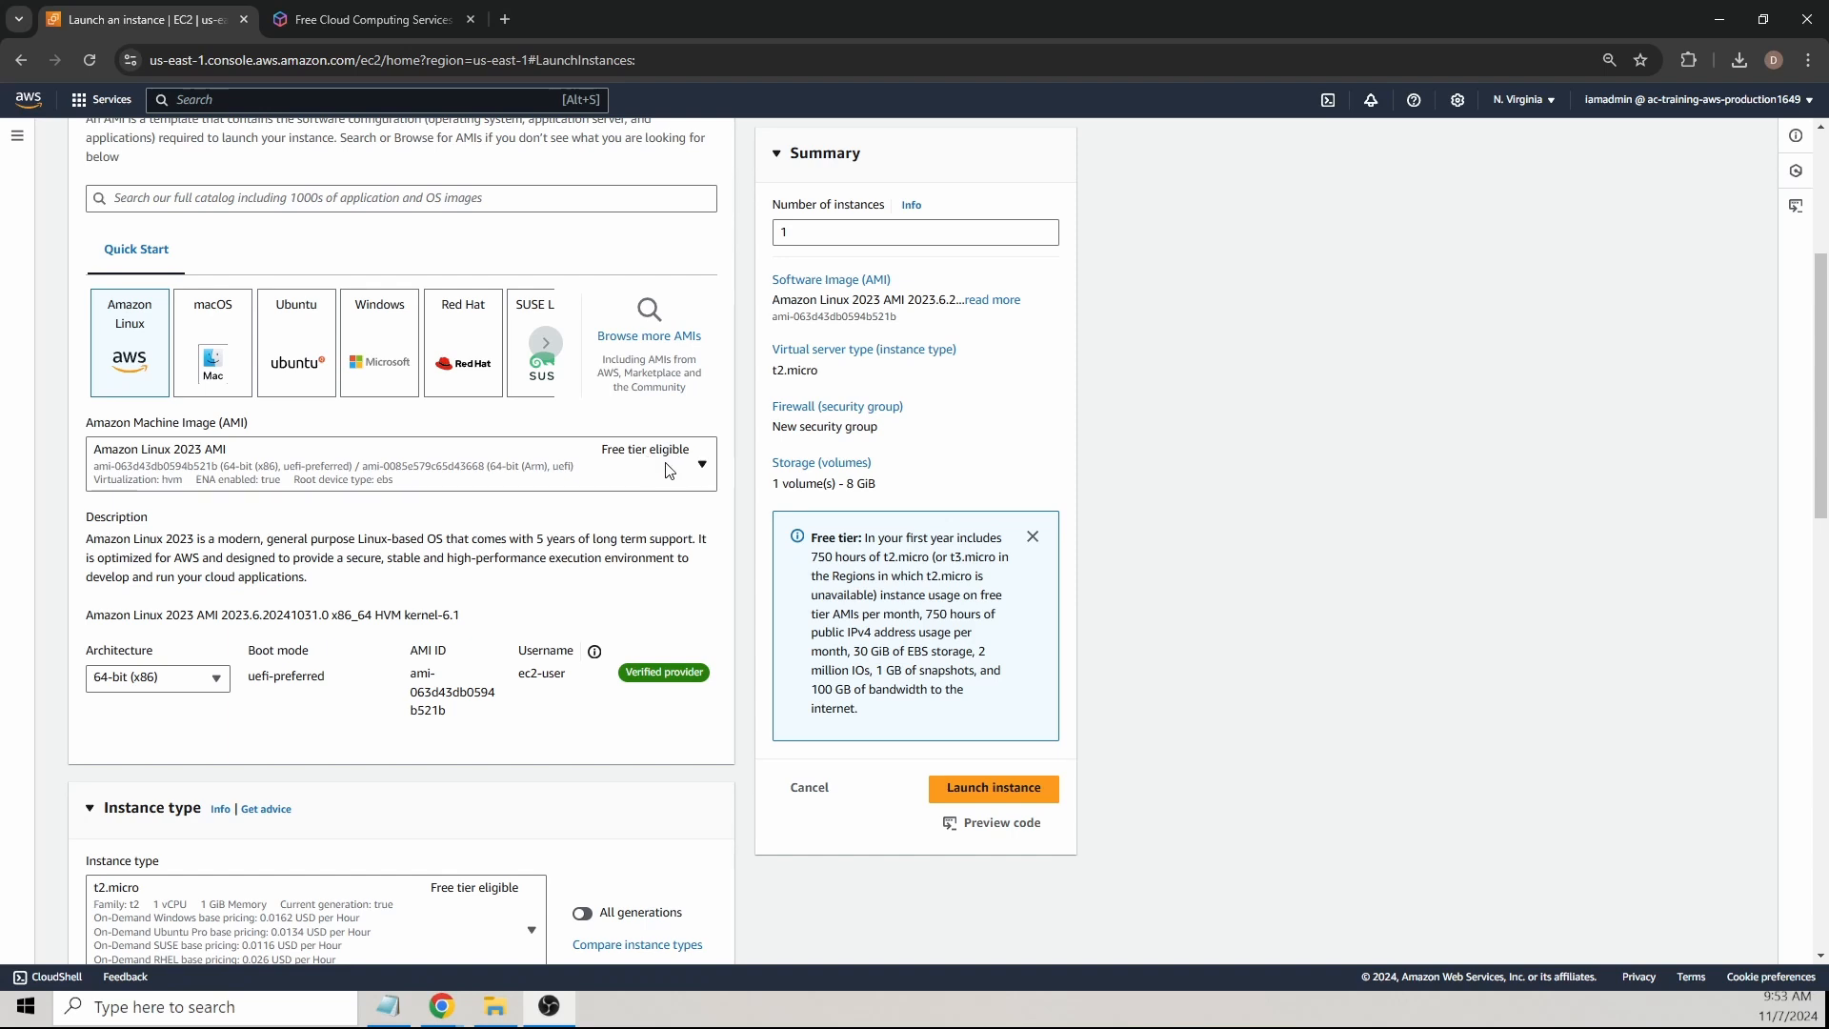
pyautogui.scroll(-3, 523, 572)
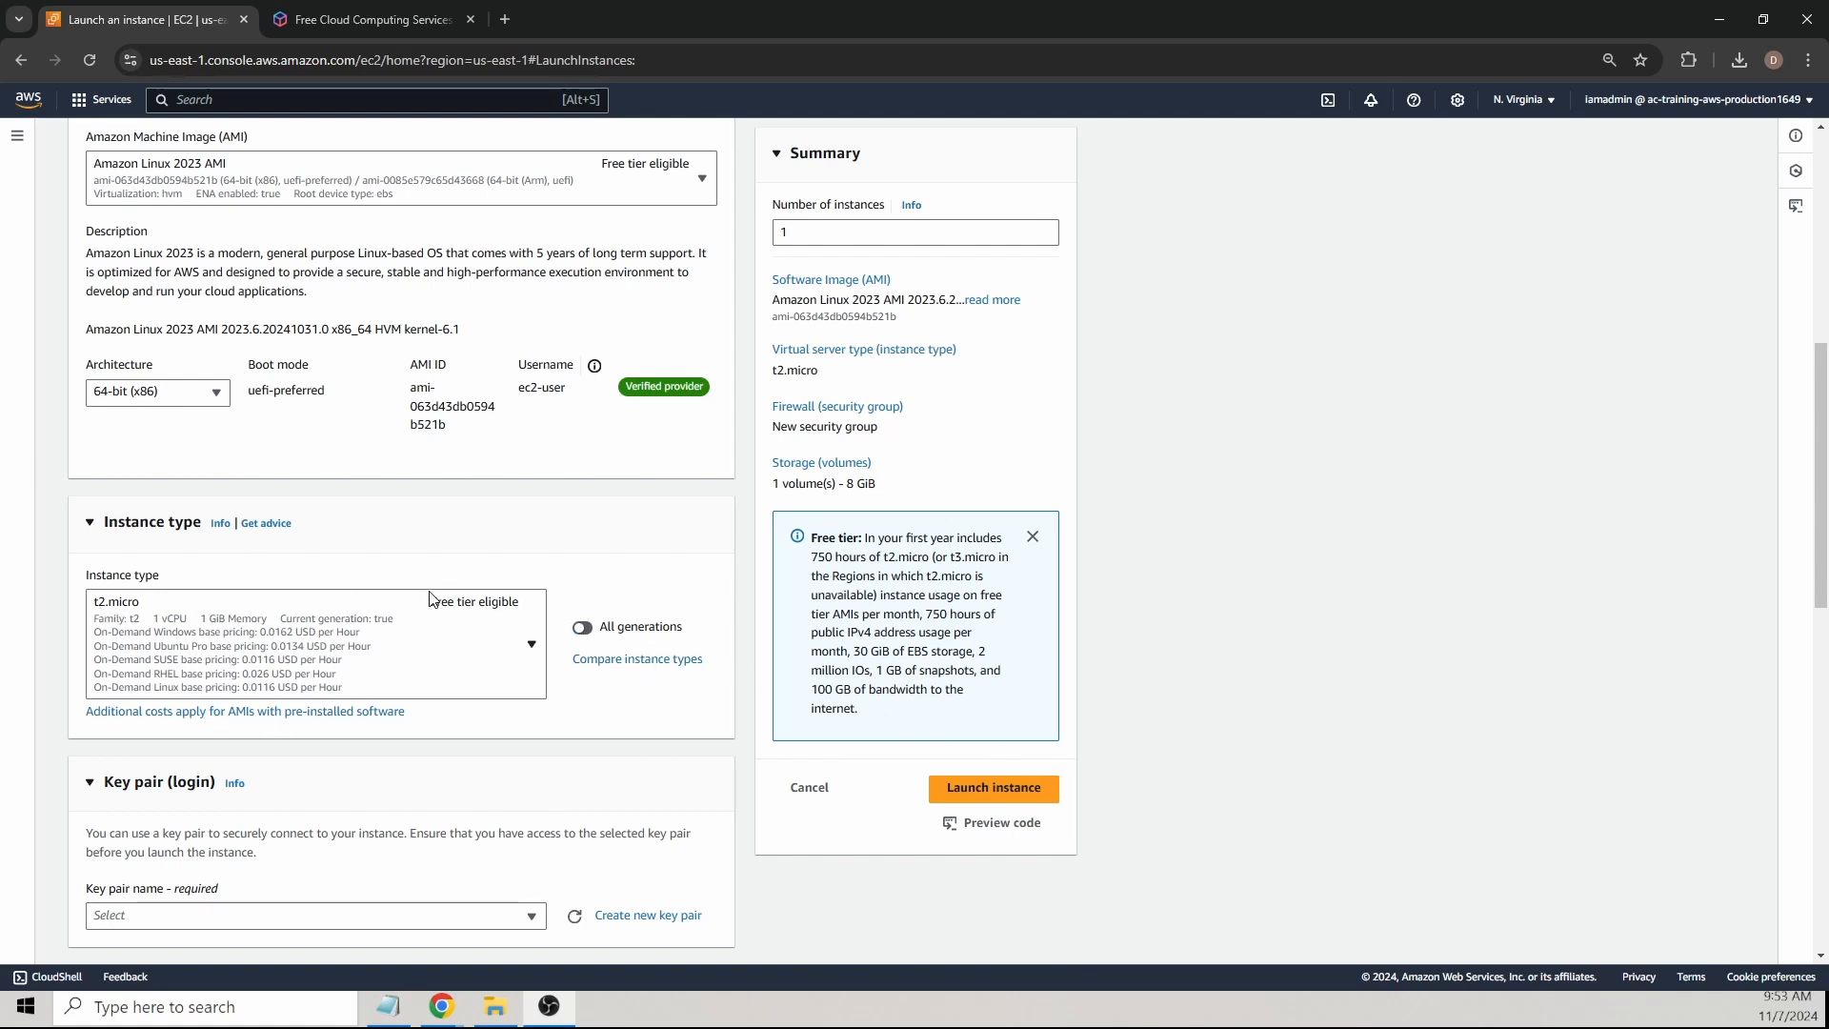
pyautogui.scroll(-3, 431, 598)
pyautogui.scroll(-2, 409, 502)
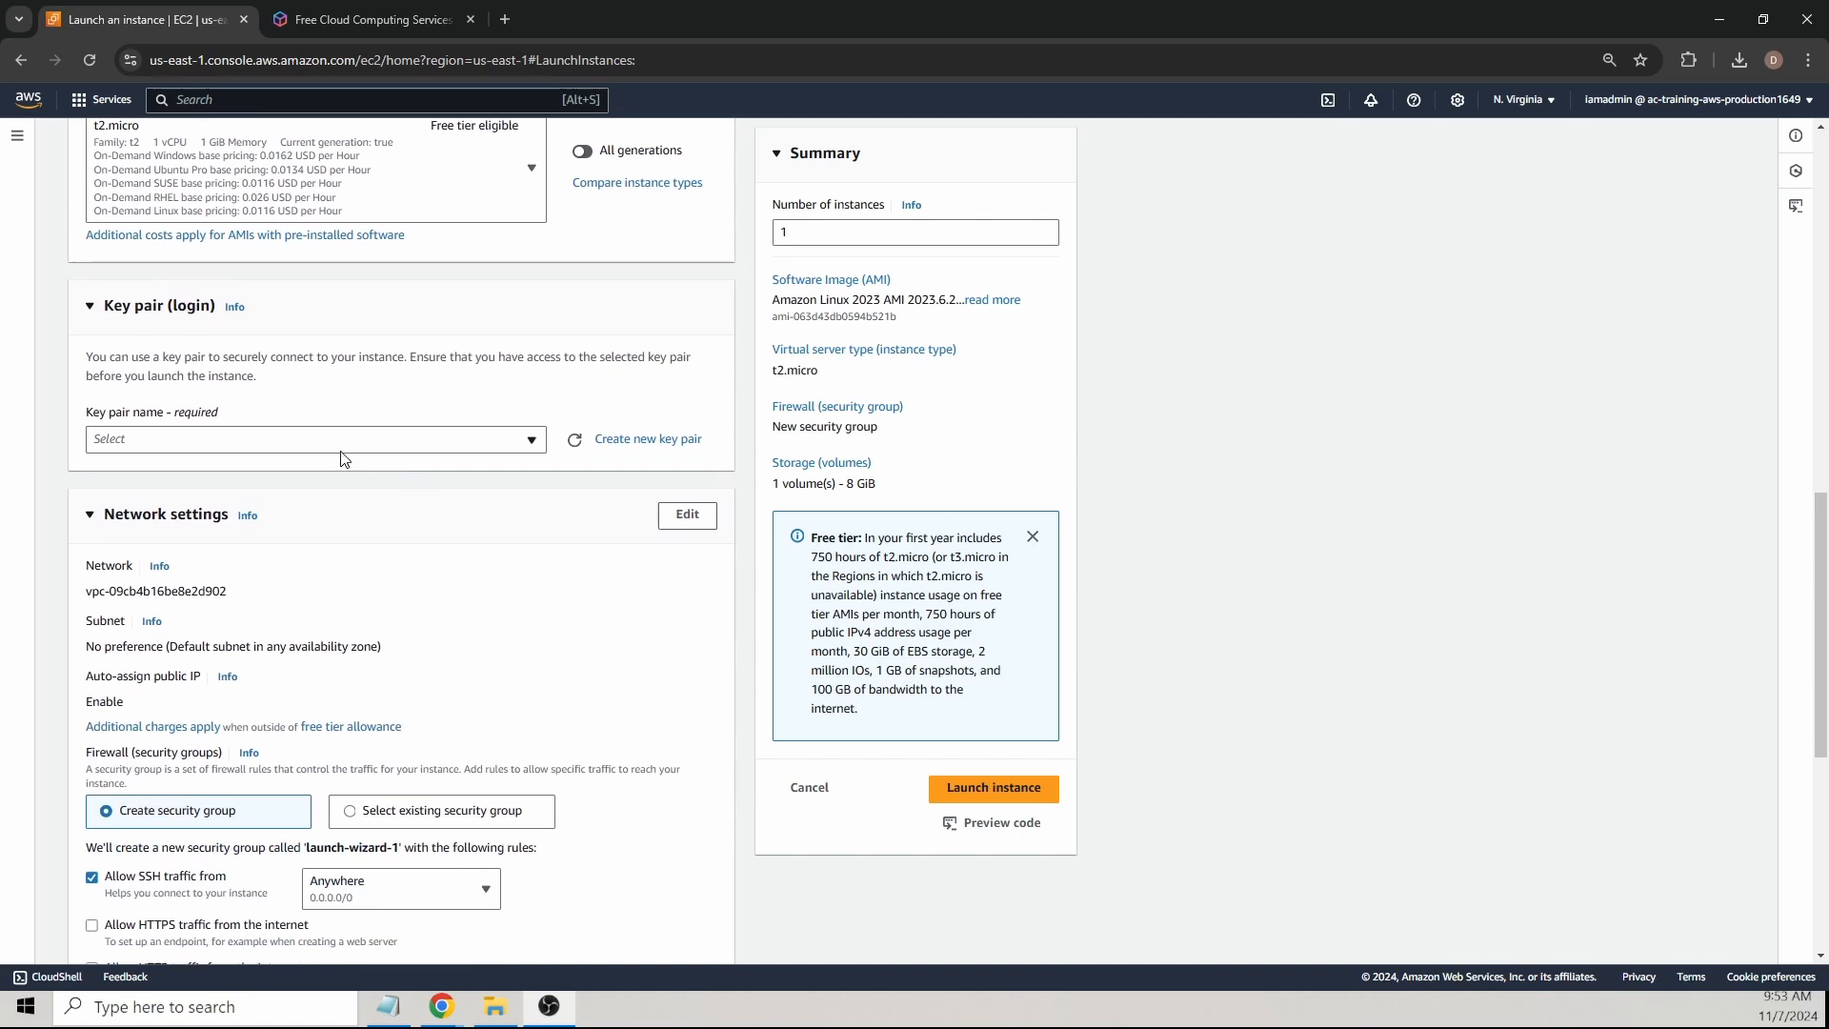
pyautogui.click(233, 440)
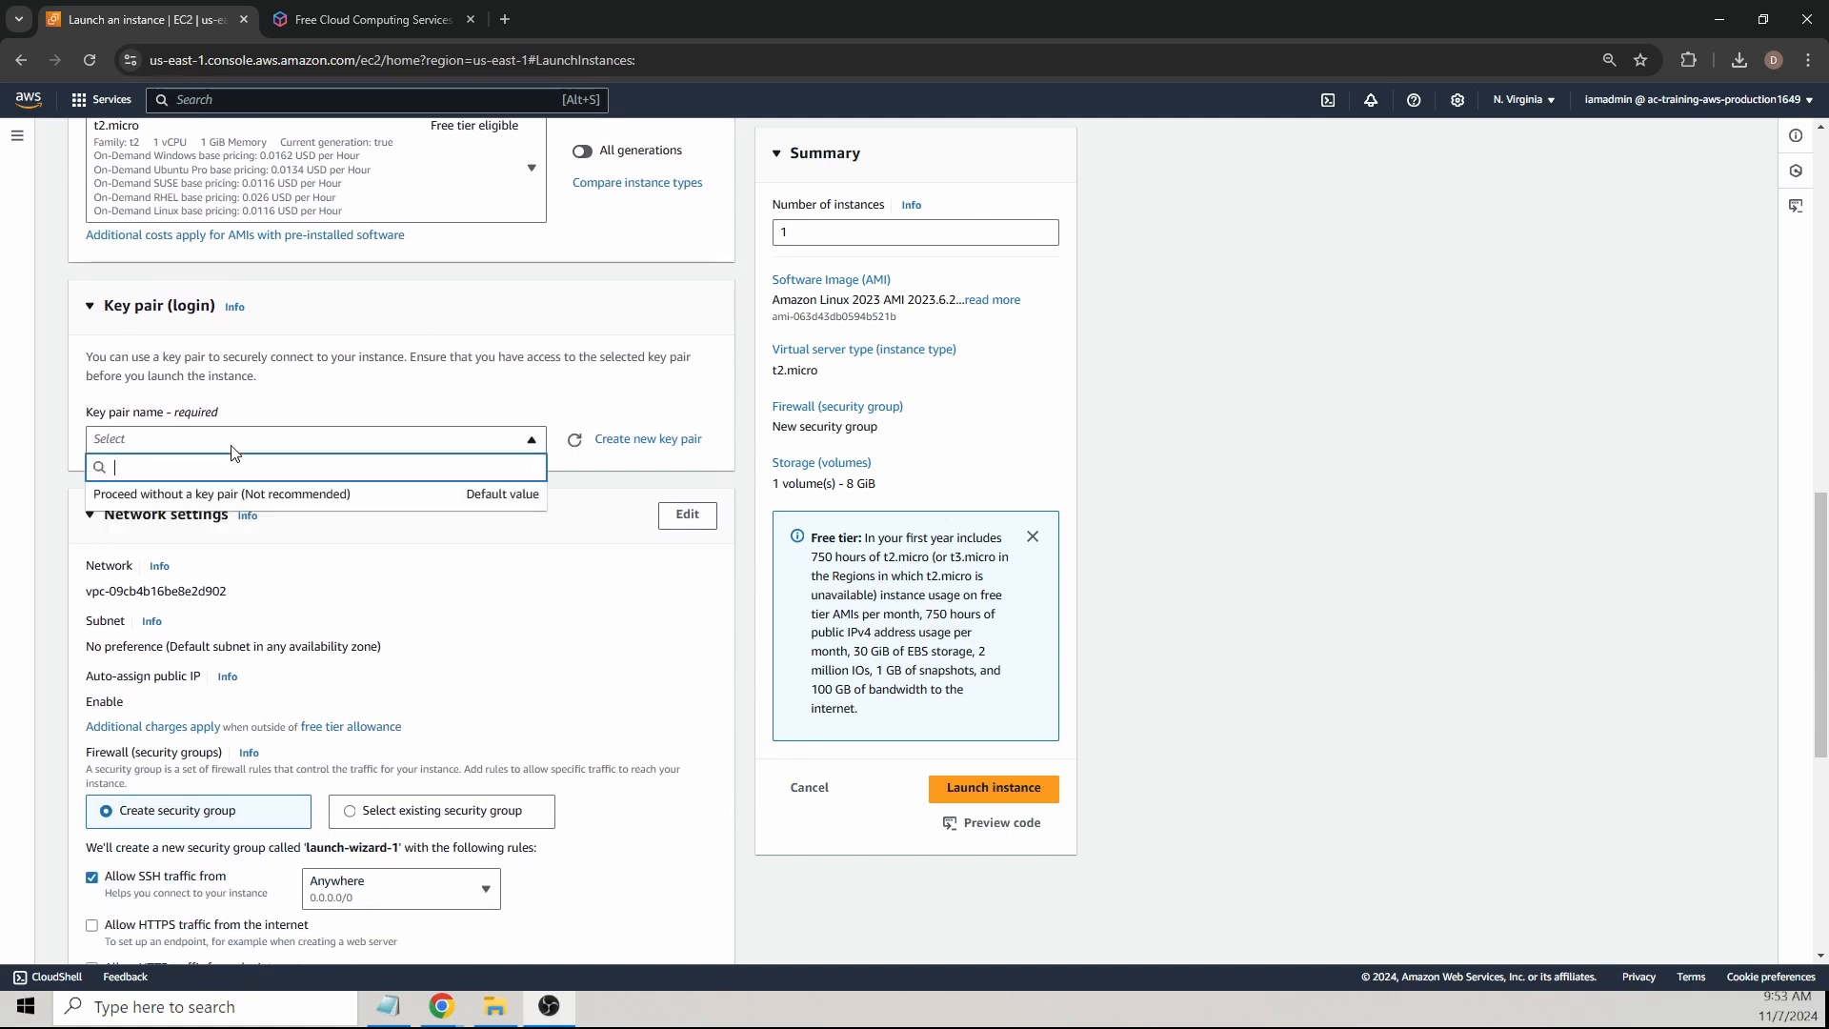
pyautogui.click(213, 494)
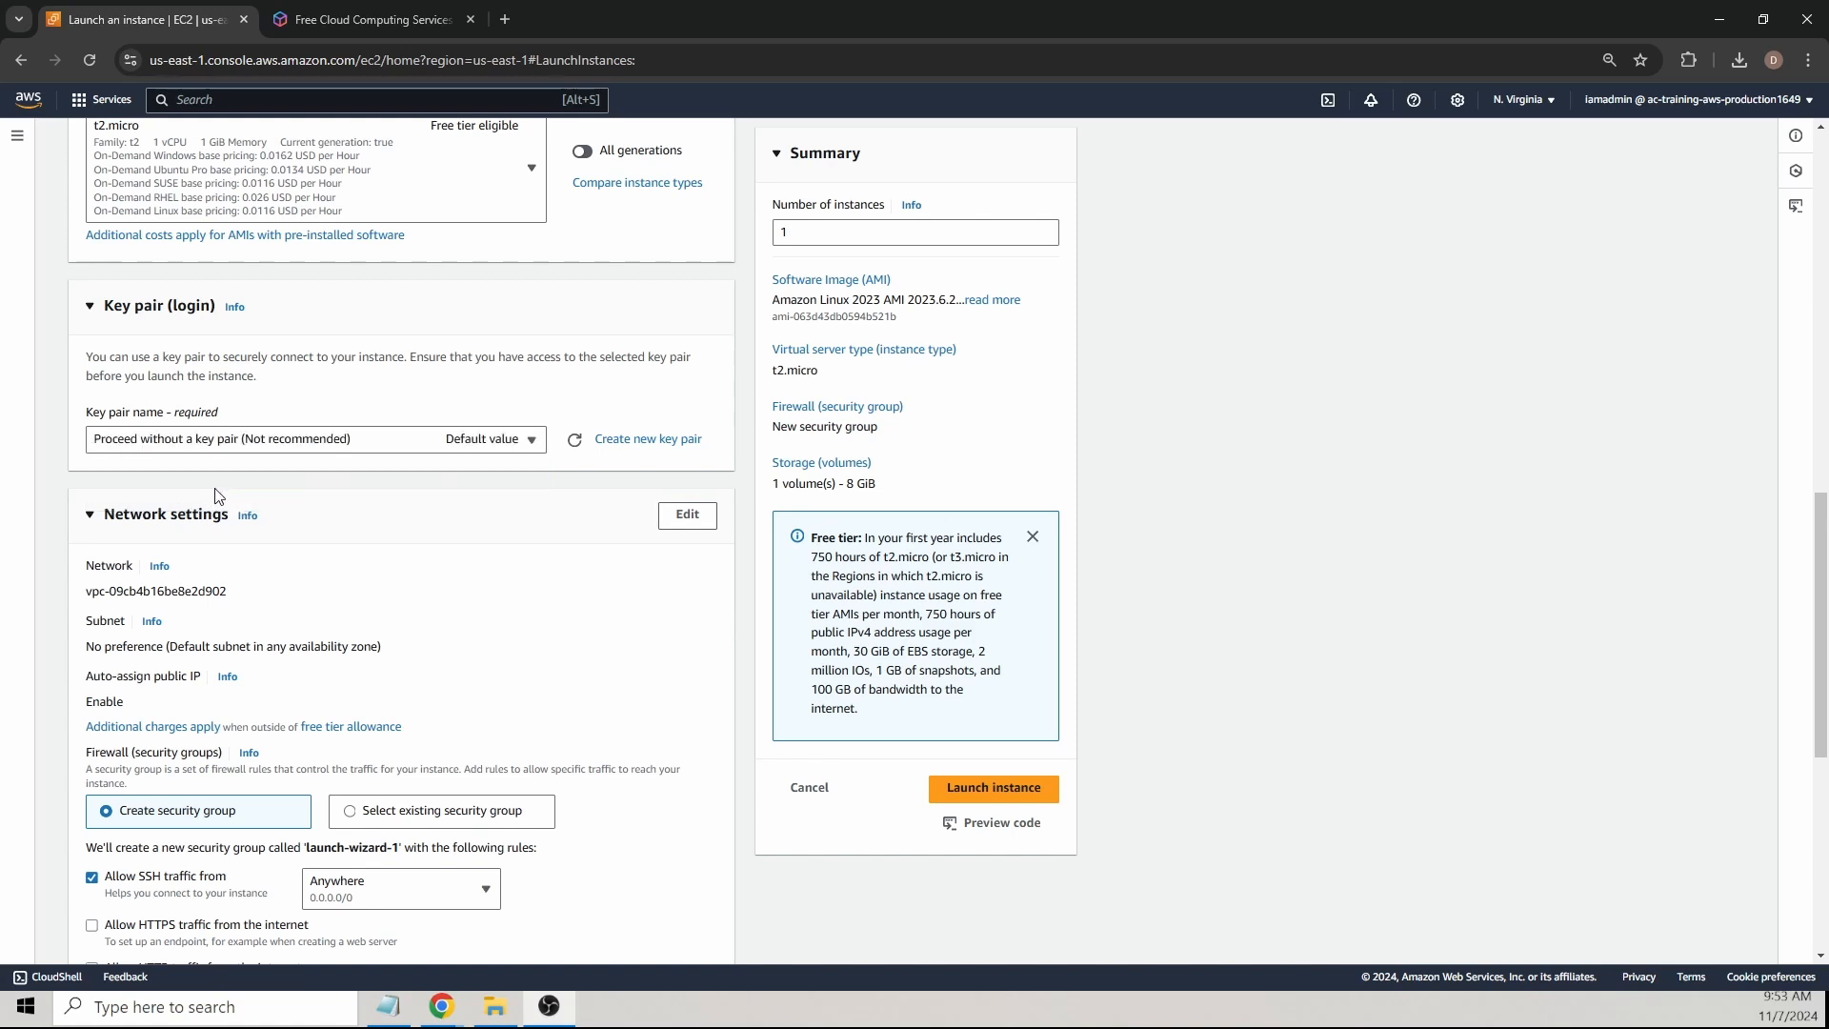
# Step: Review the instance's network, security group and storage settings and the software image in the launch summary
pyautogui.scroll(-1, 195, 543)
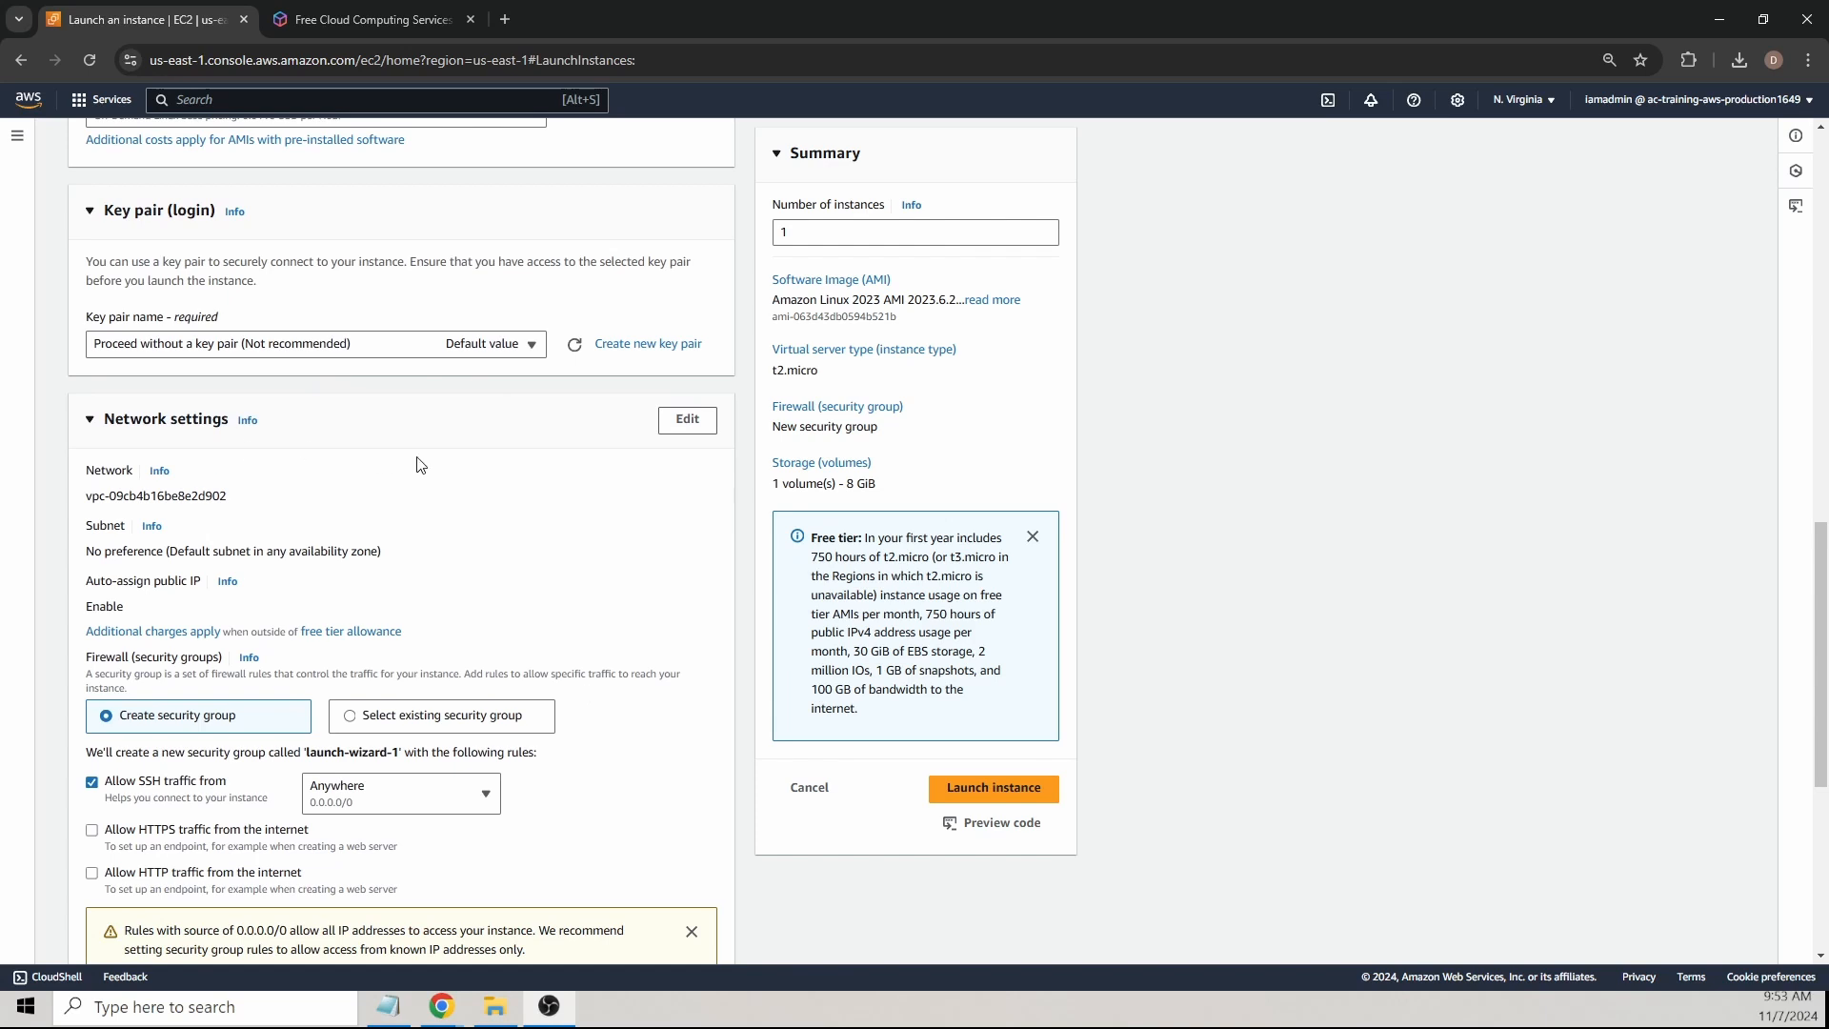
pyautogui.scroll(-3, 498, 510)
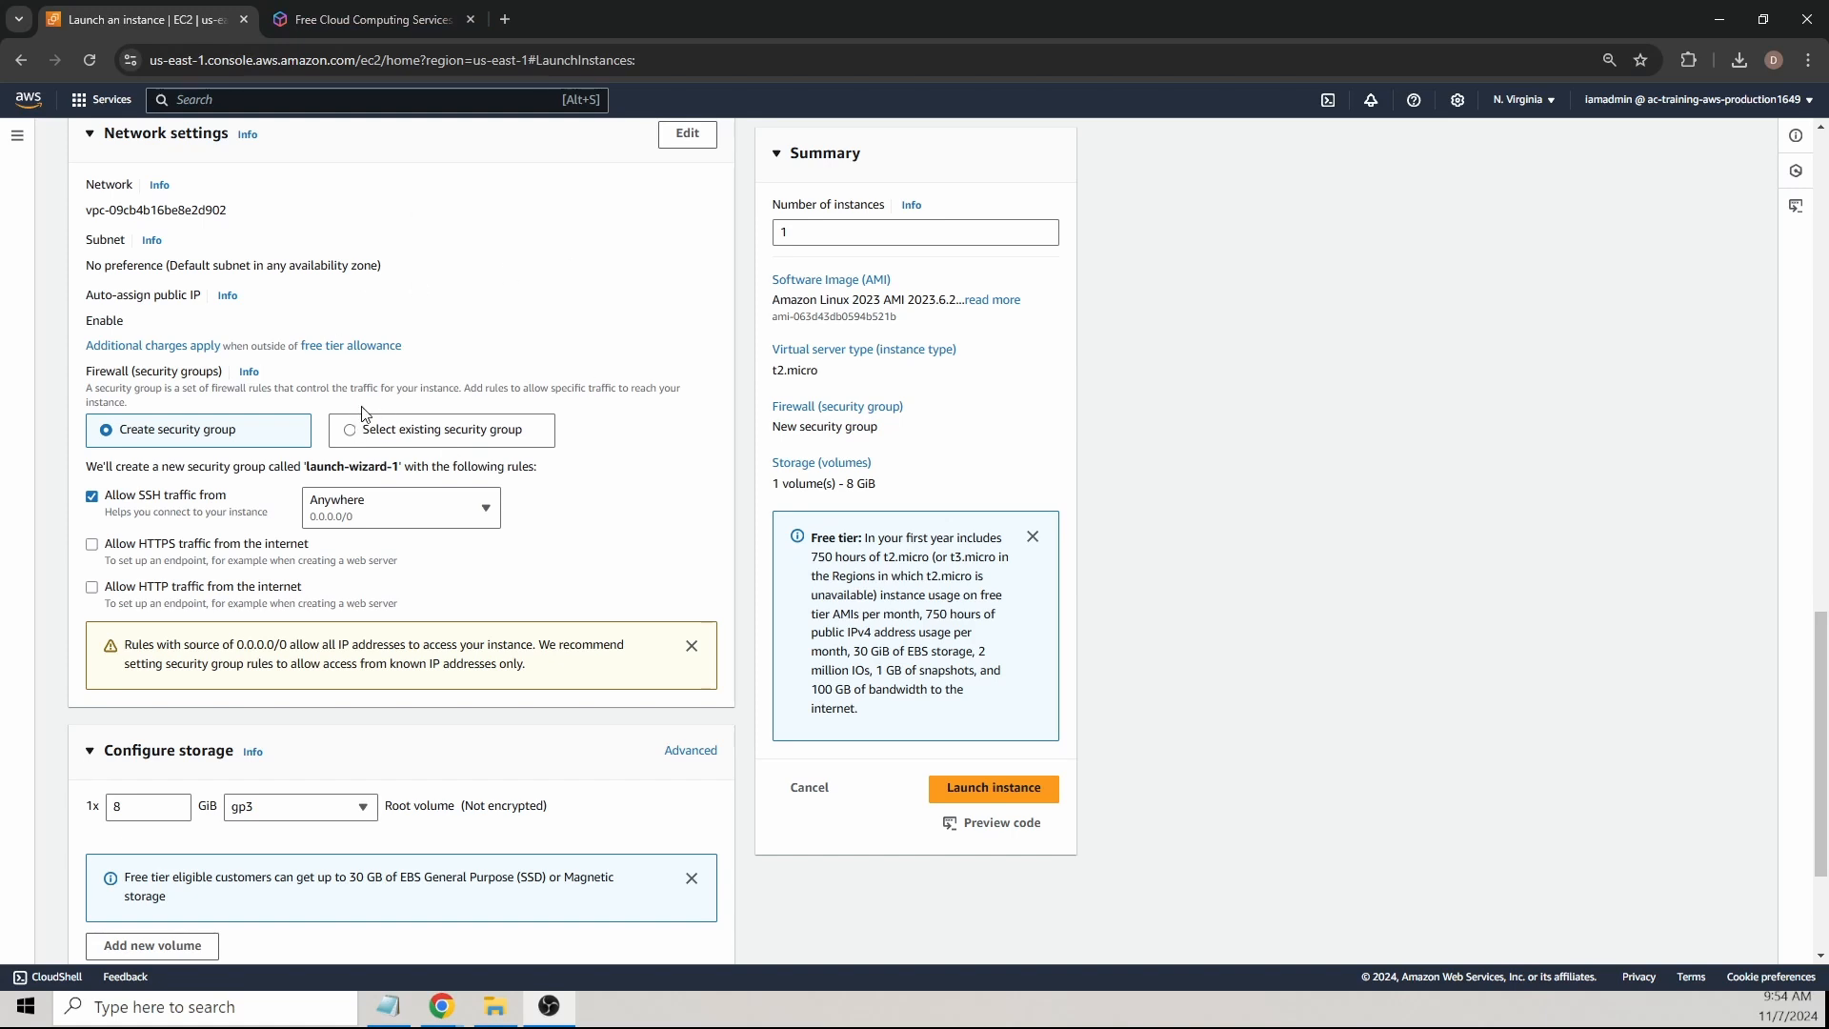
pyautogui.scroll(-1, 244, 505)
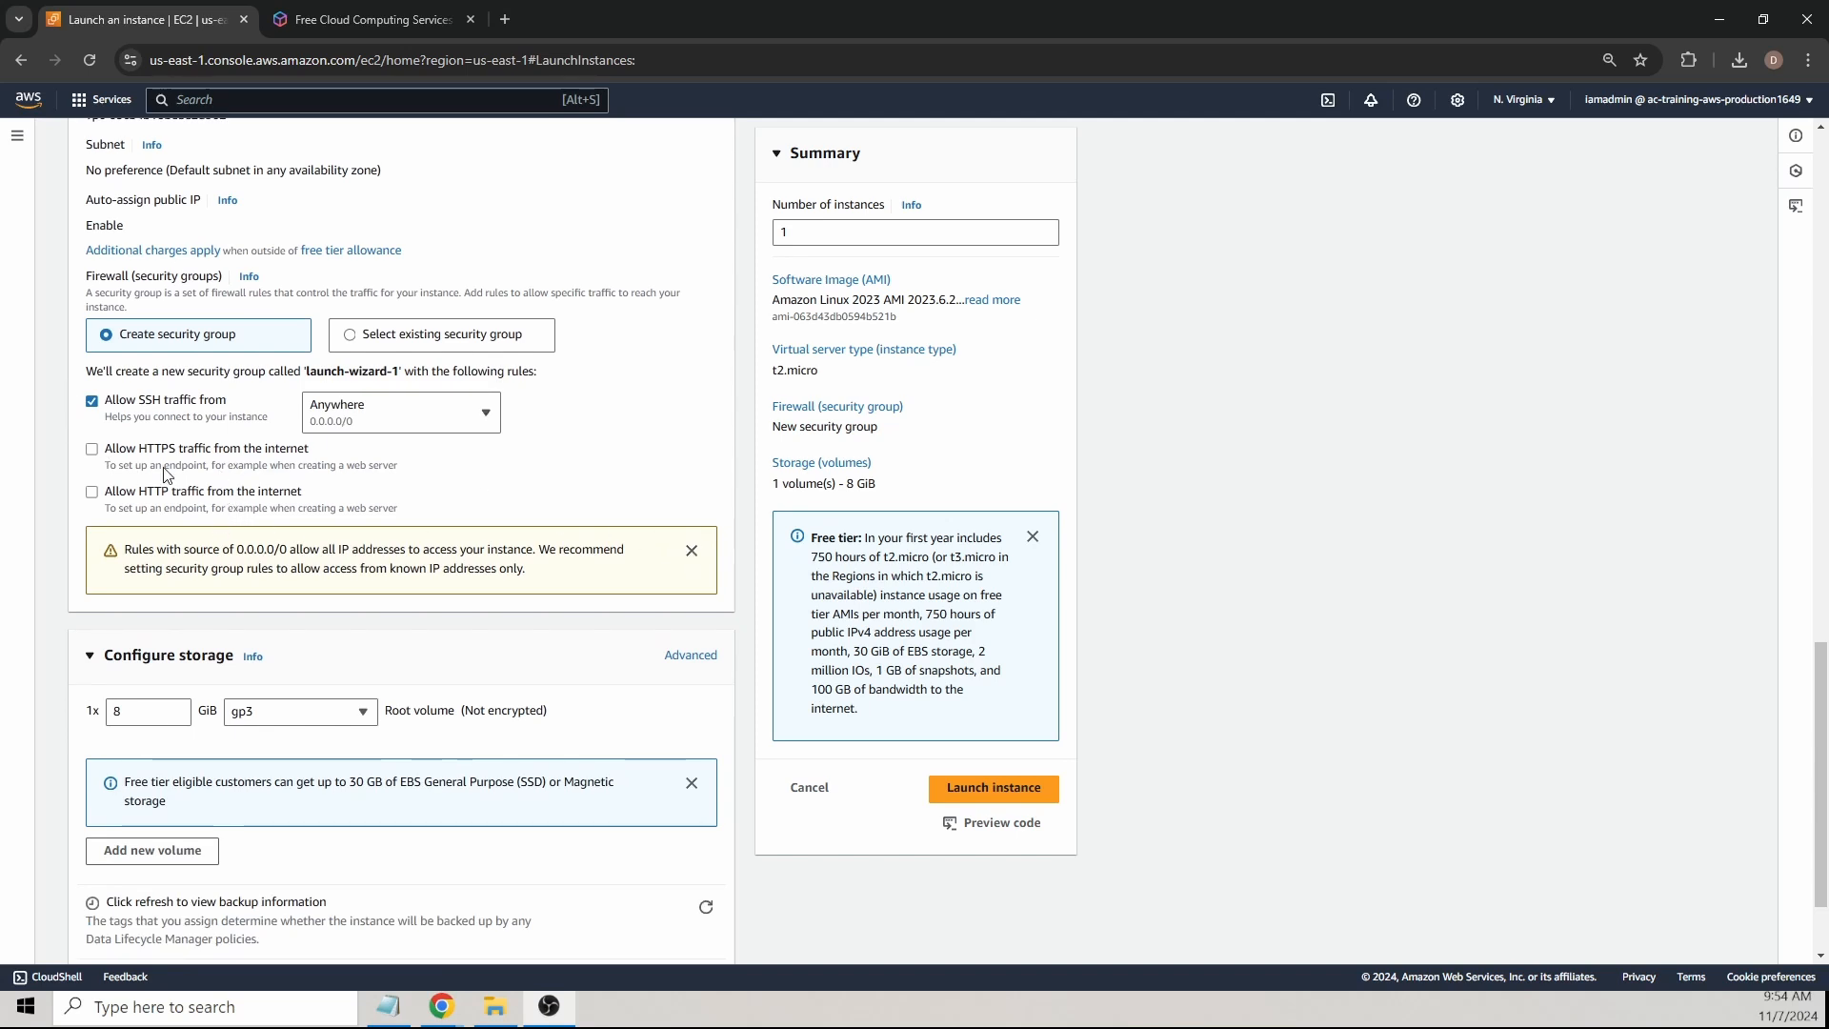
pyautogui.scroll(-1, 188, 479)
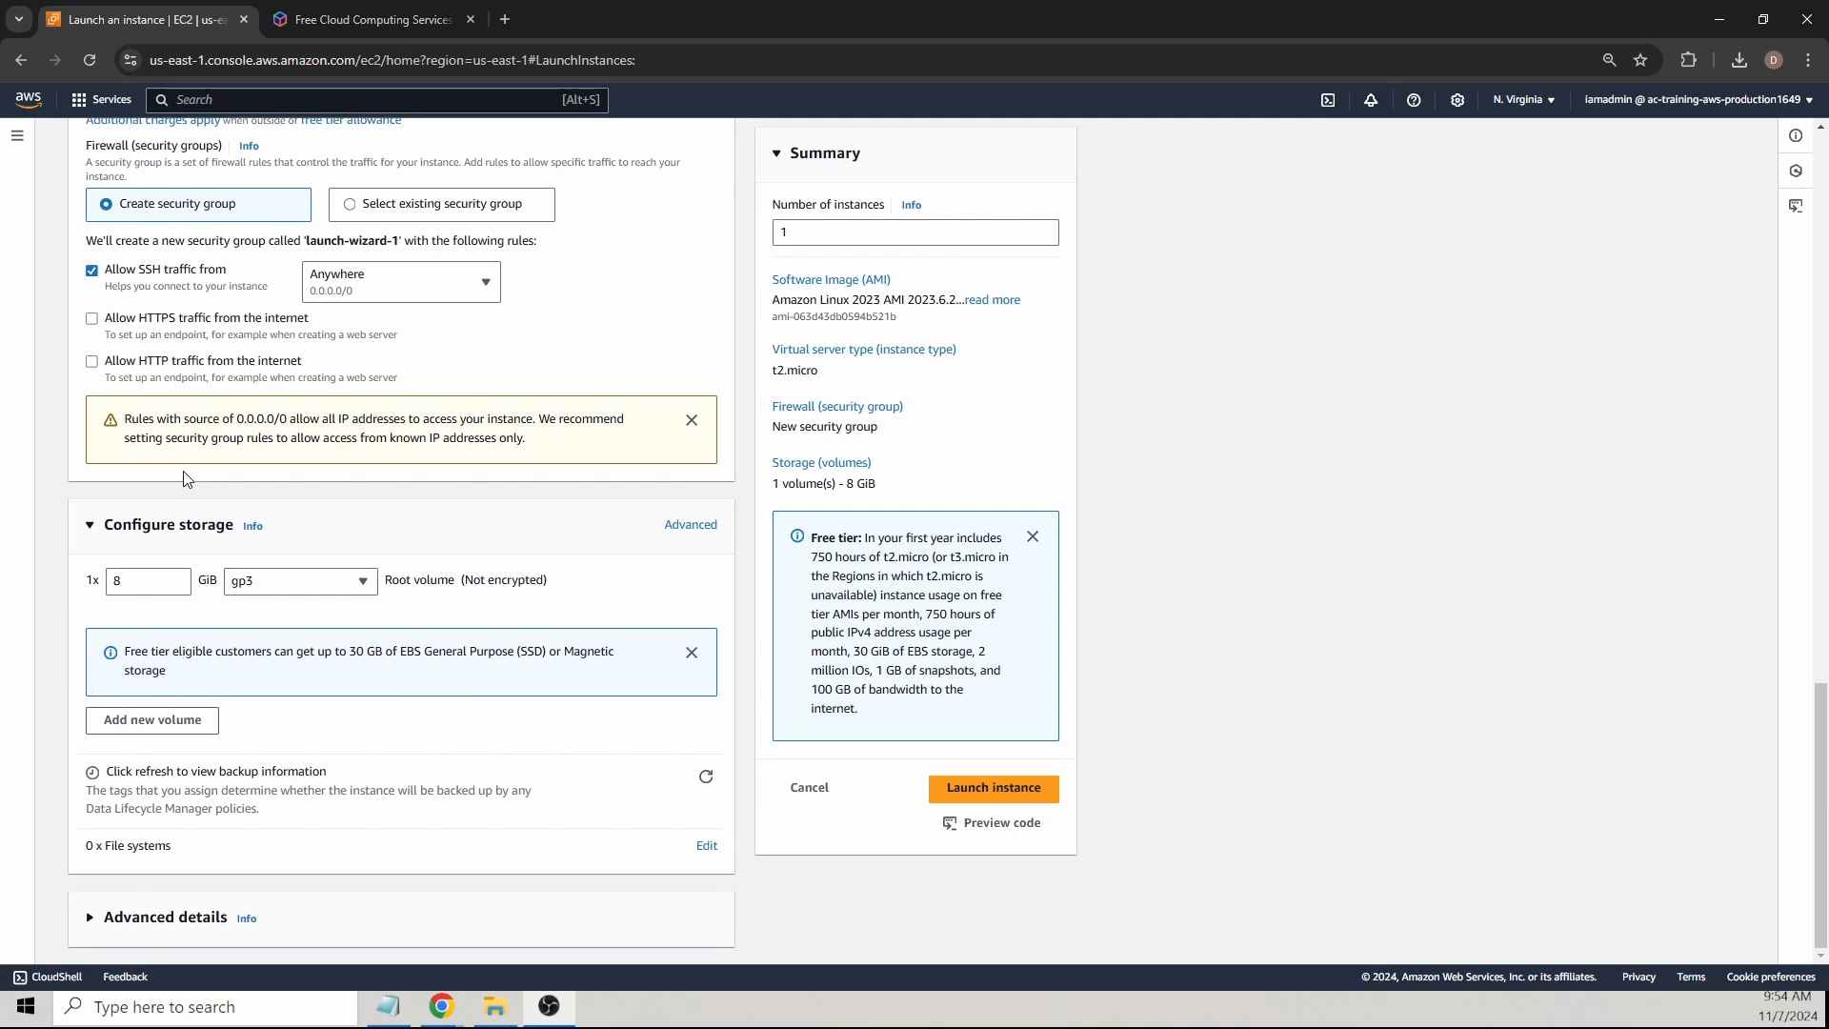
pyautogui.scroll(1, 188, 478)
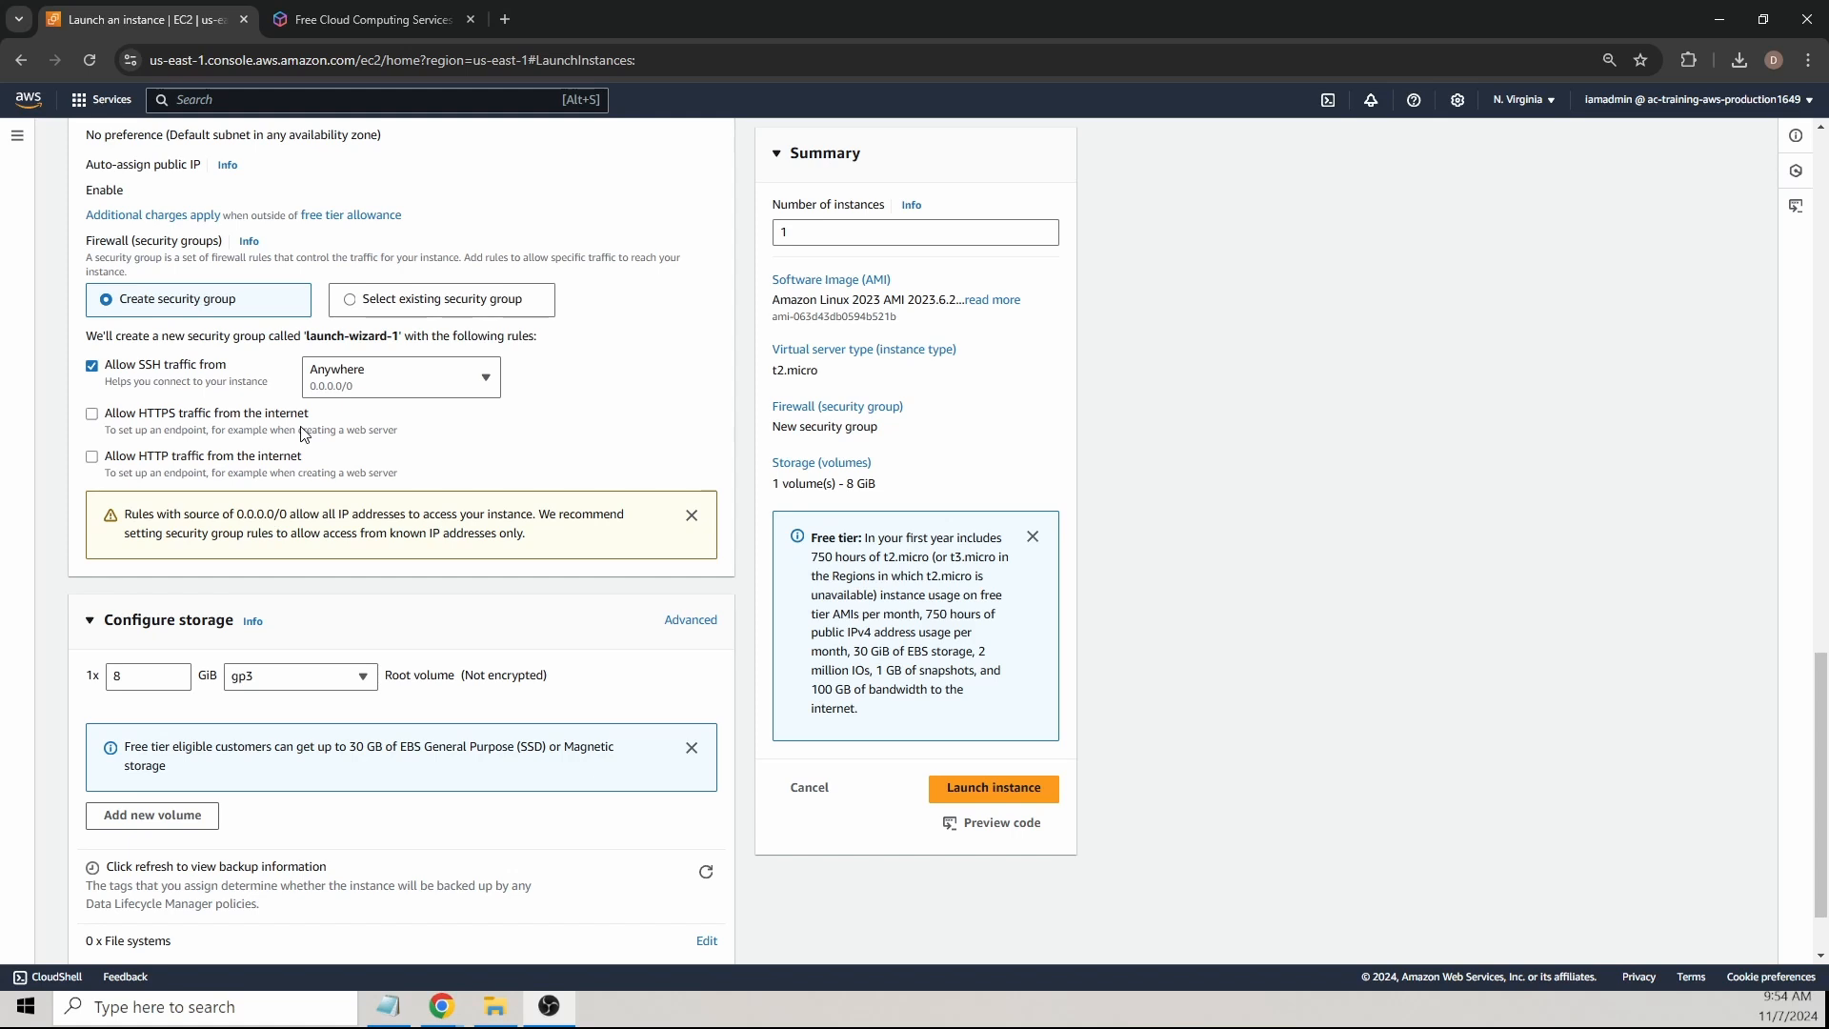
pyautogui.scroll(-1, 303, 433)
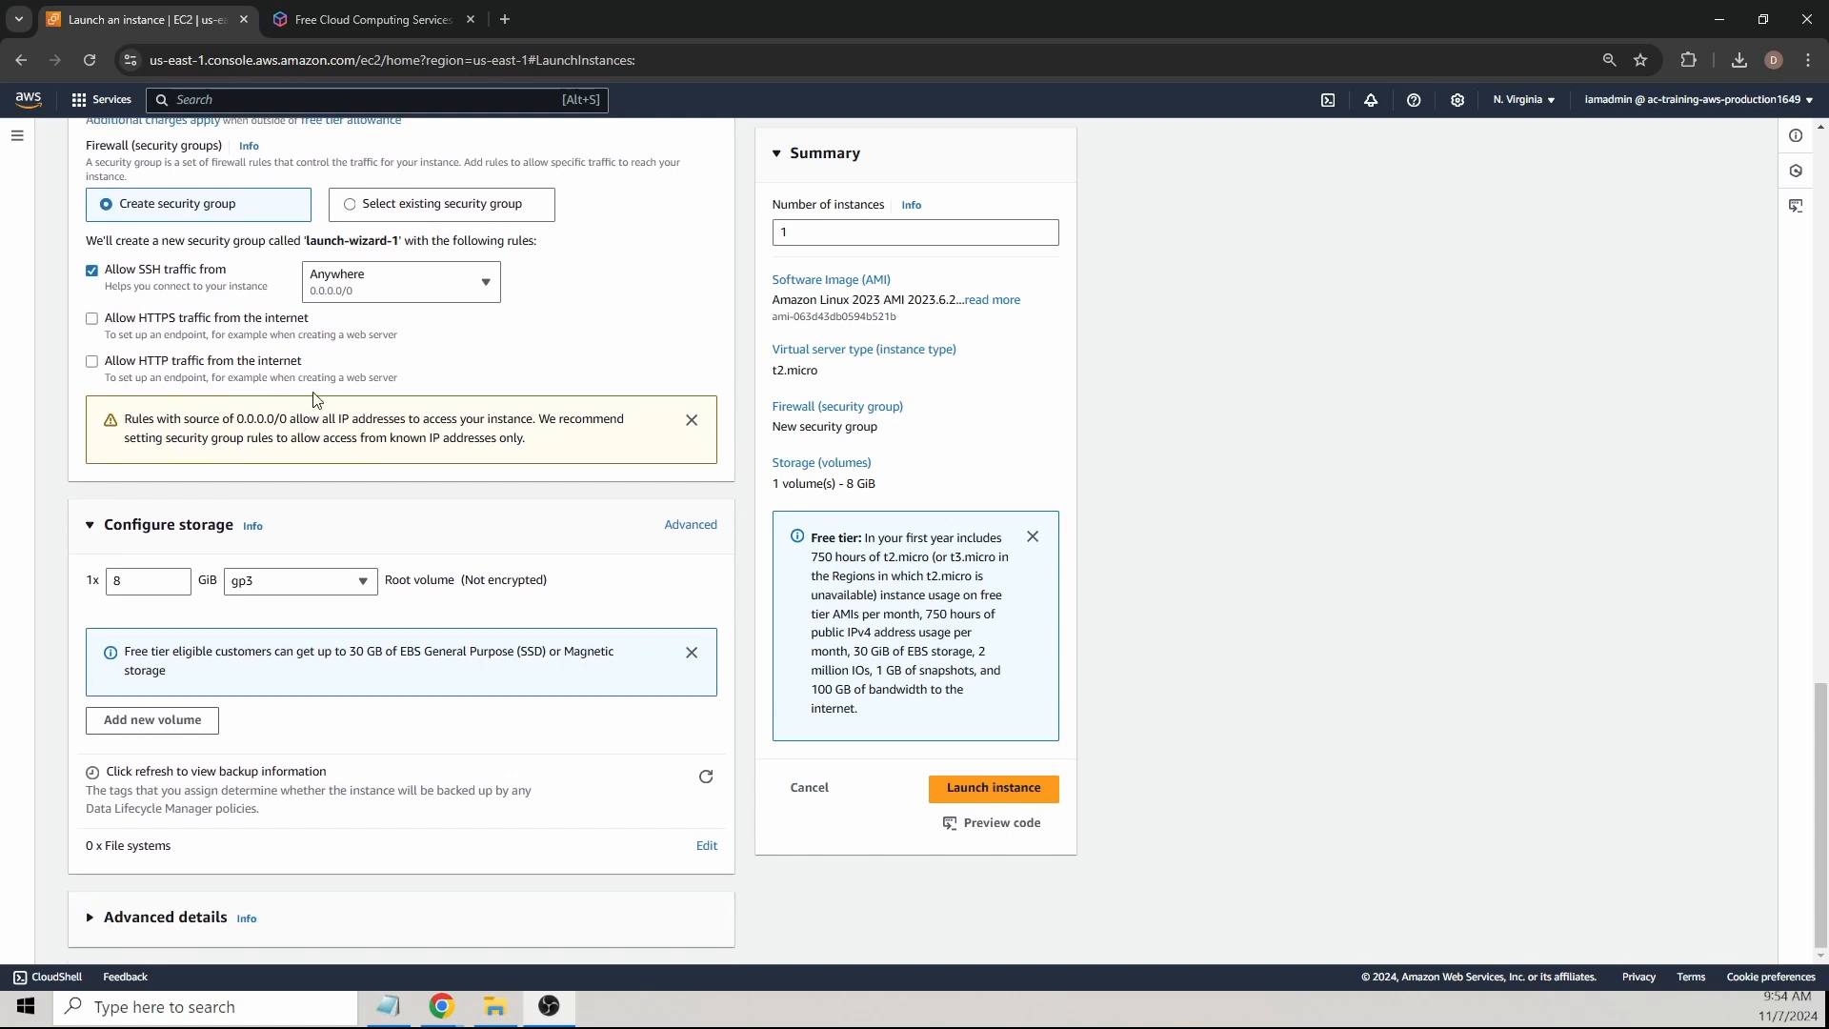
pyautogui.scroll(4, 297, 334)
pyautogui.scroll(-4, 303, 326)
pyautogui.moveTo(779, 301); pyautogui.dragTo(904, 300)
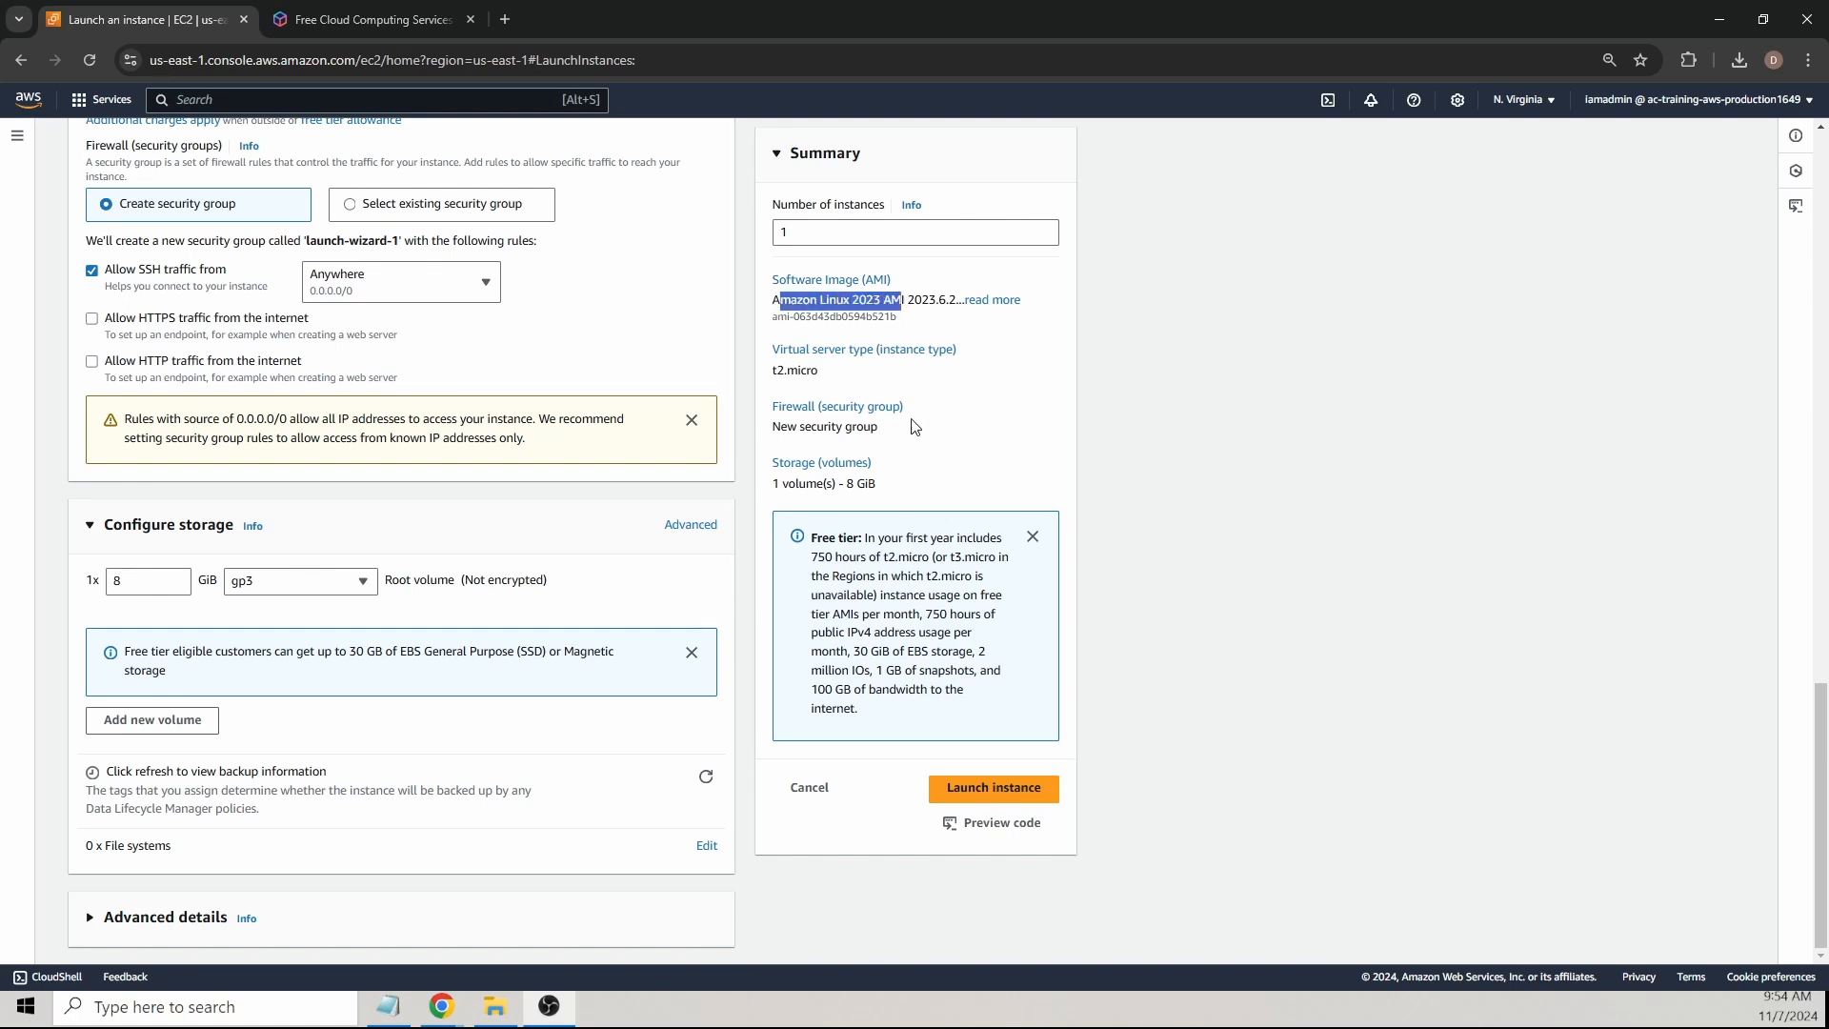
# Step: Check the instance type in the launch summary, launch the instance and open it in the instances list
pyautogui.moveTo(777, 369); pyautogui.dragTo(854, 369)
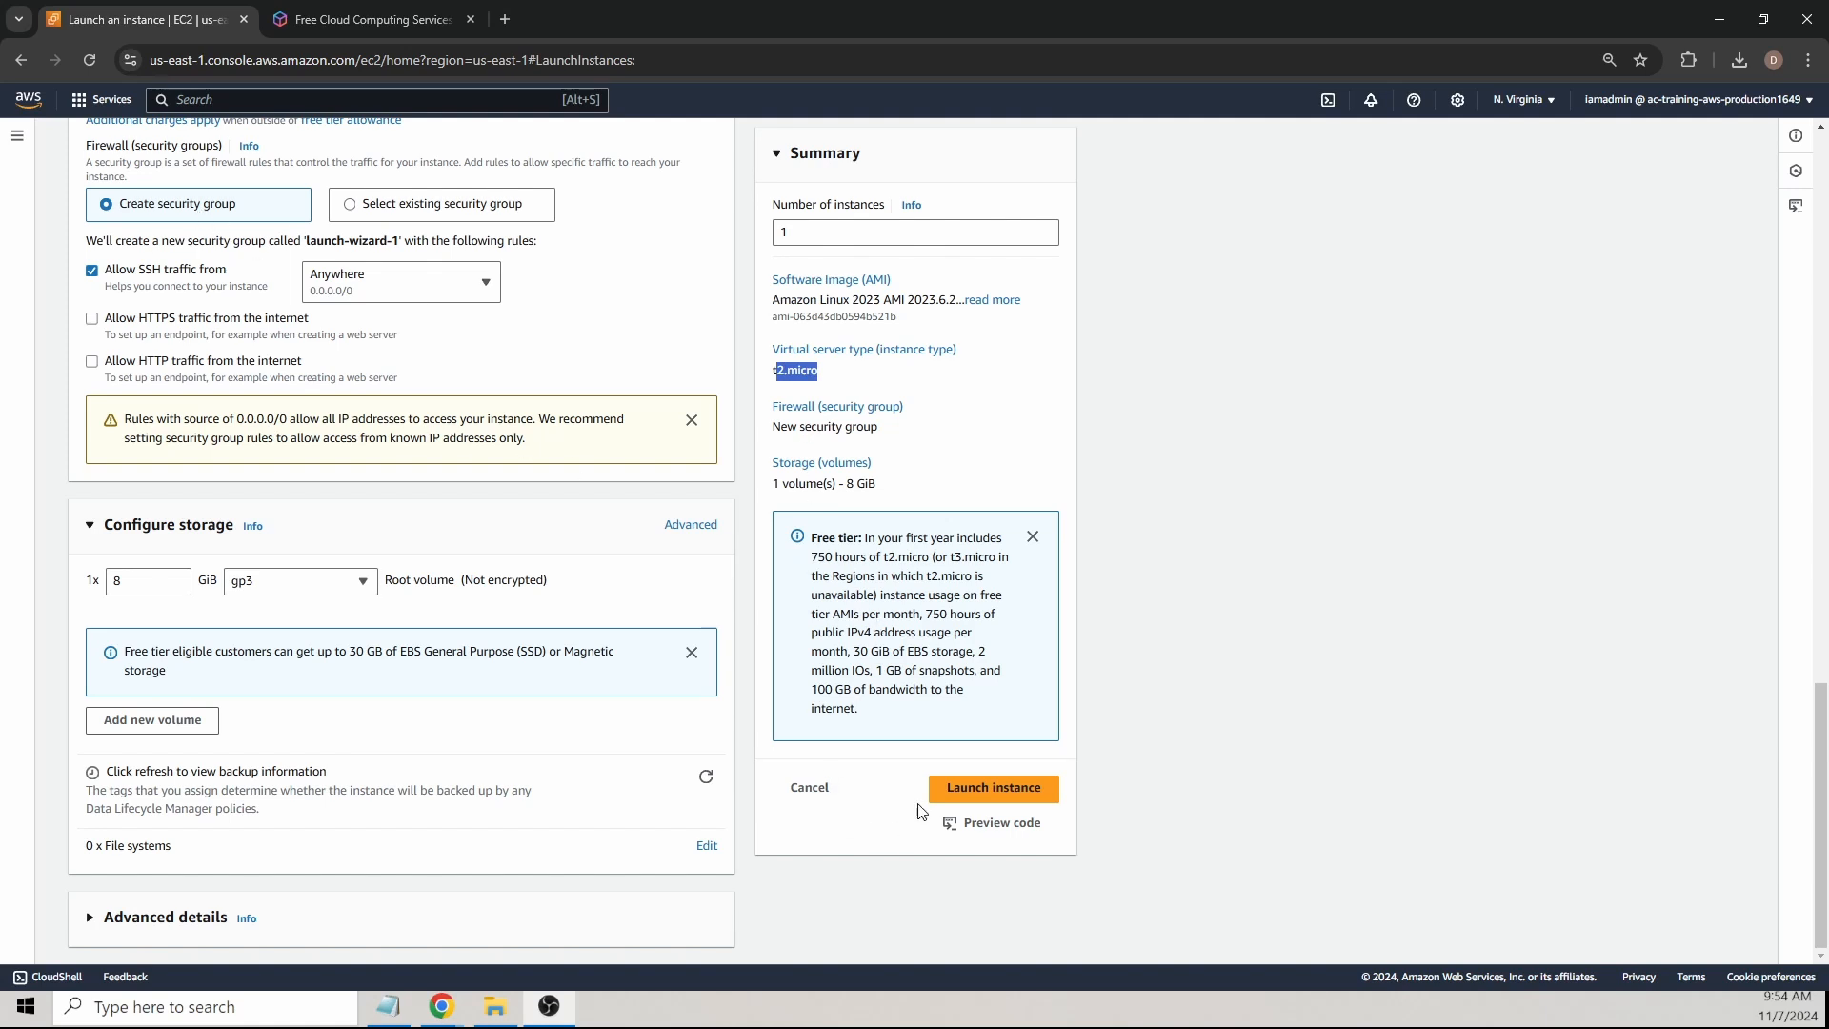
pyautogui.click(993, 790)
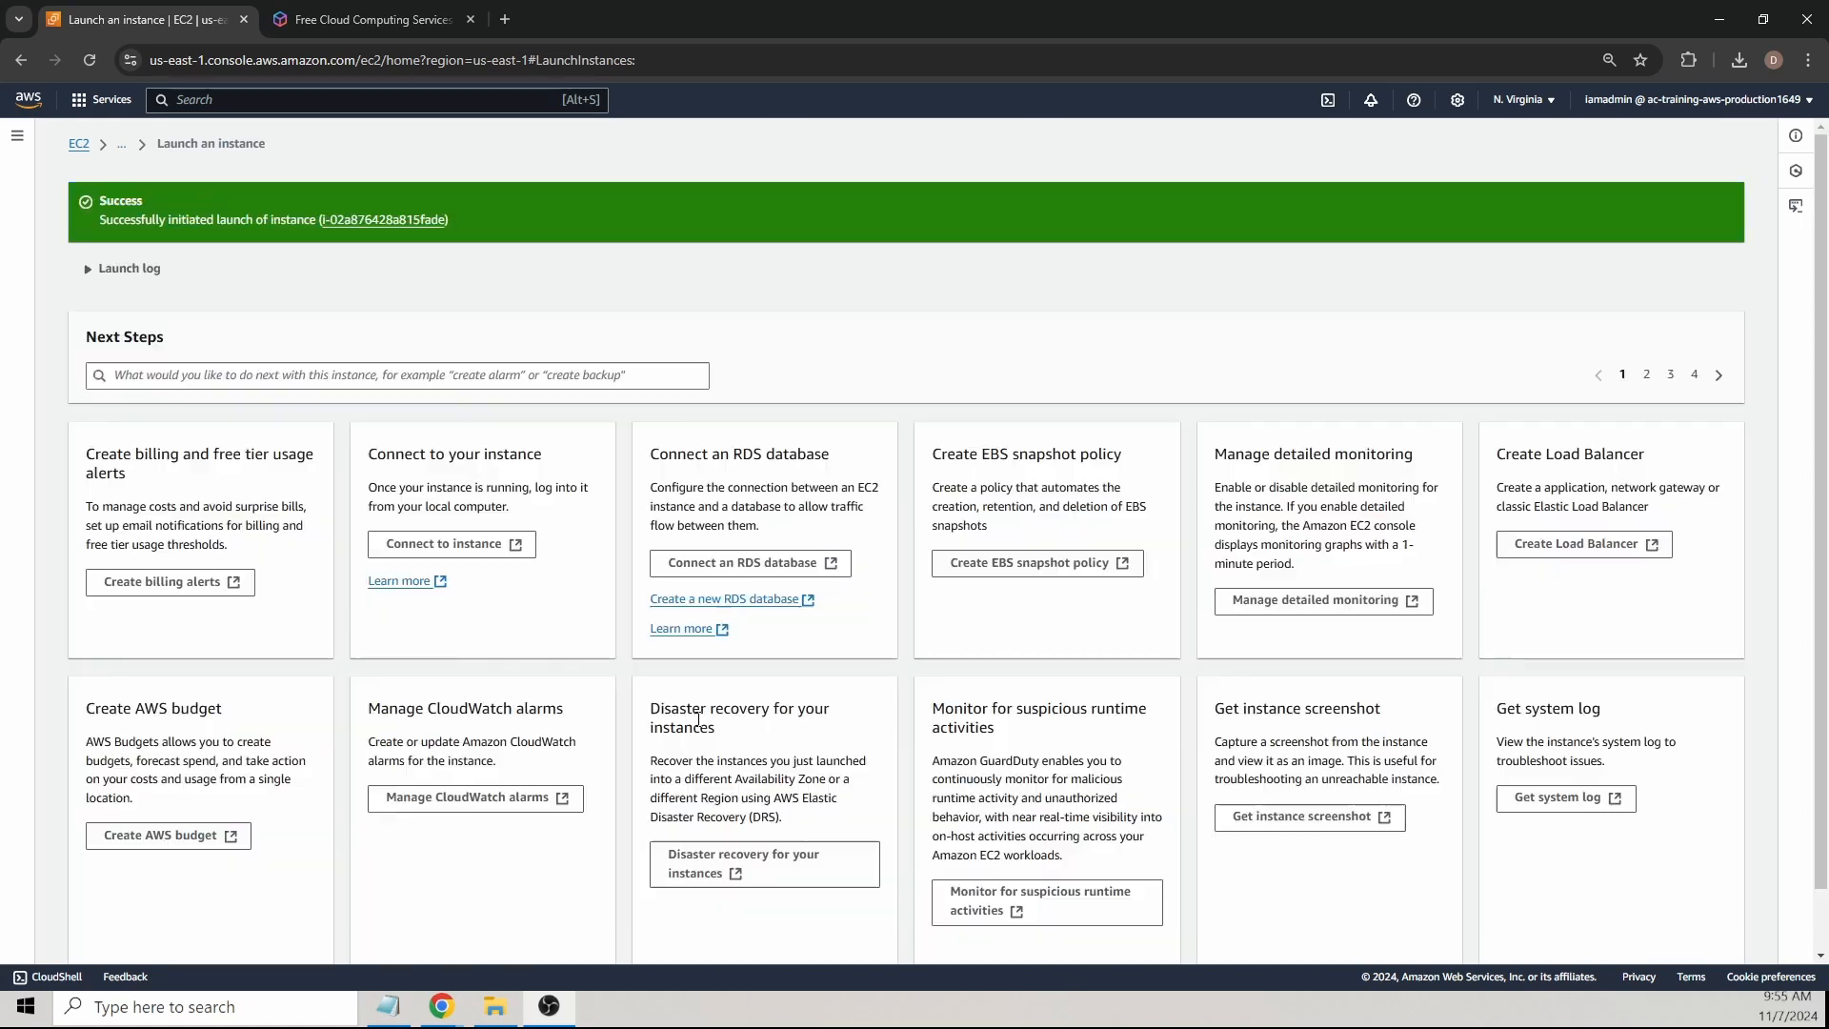
pyautogui.click(353, 220)
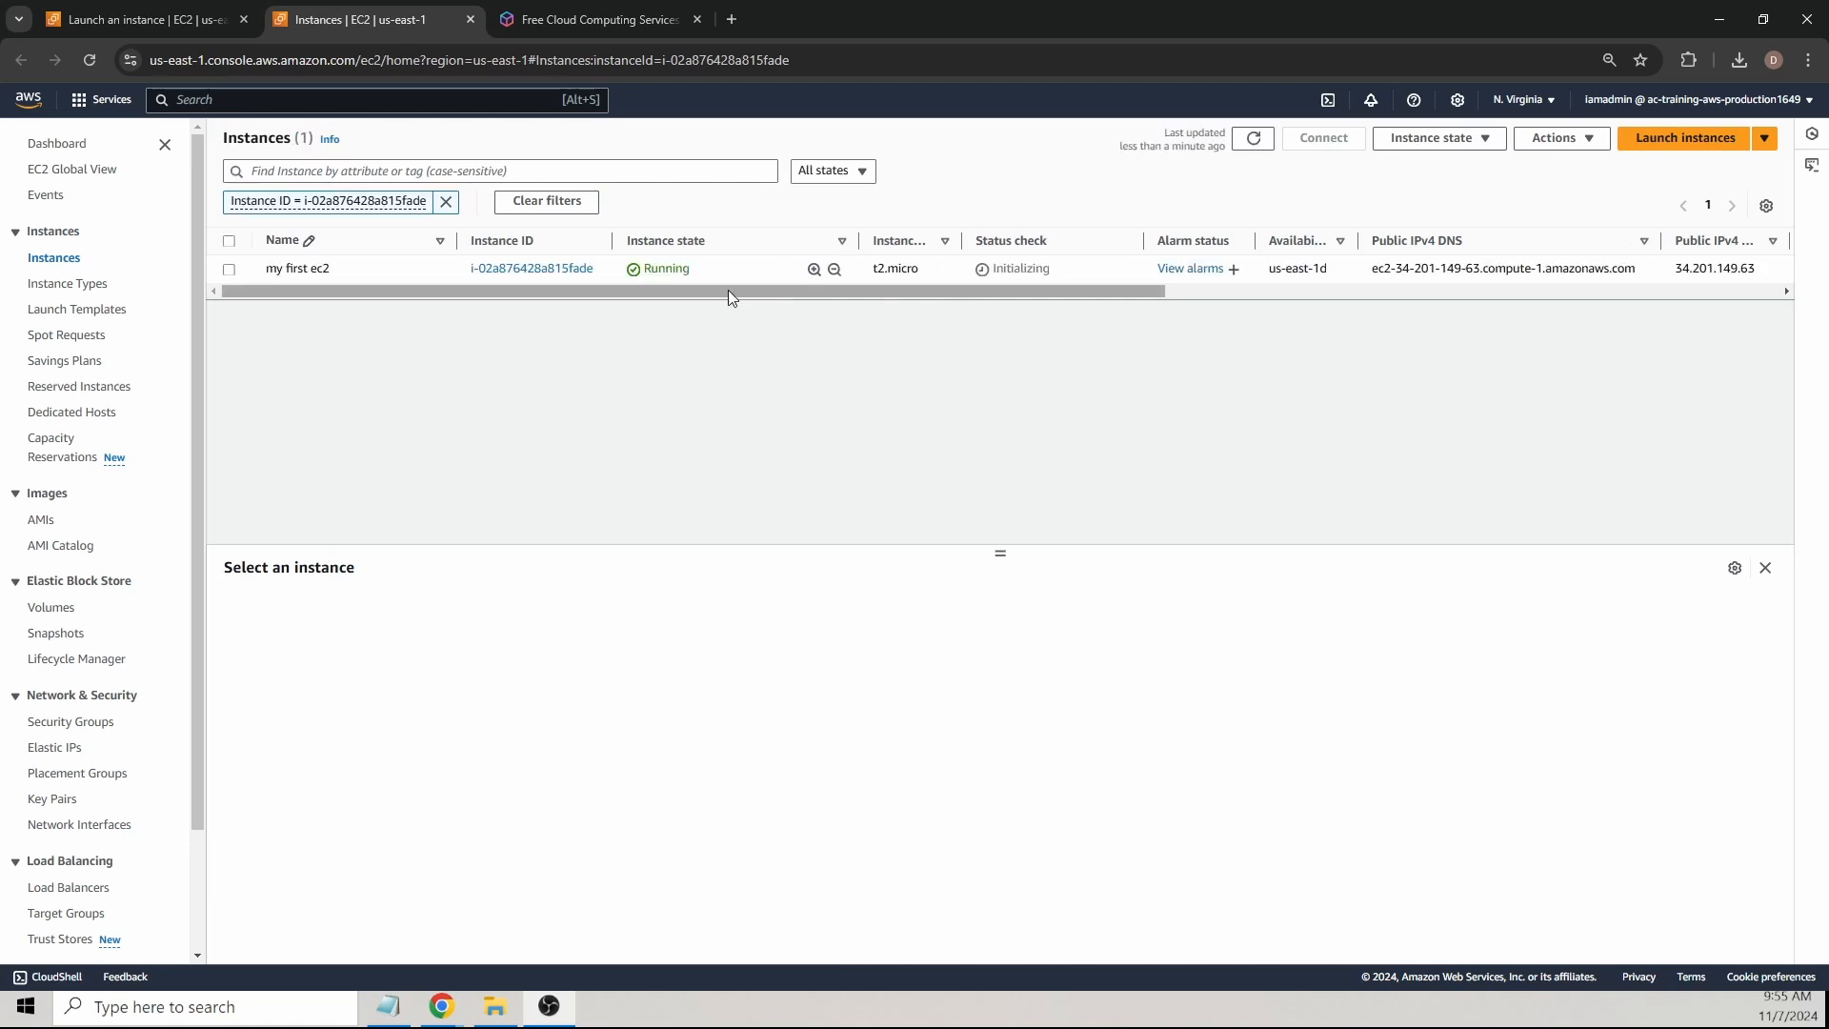
# Step: Select the "my first ec2" instance, enlarge its details pane and examine its IP addresses, platform and other instance details
pyautogui.click(970, 276)
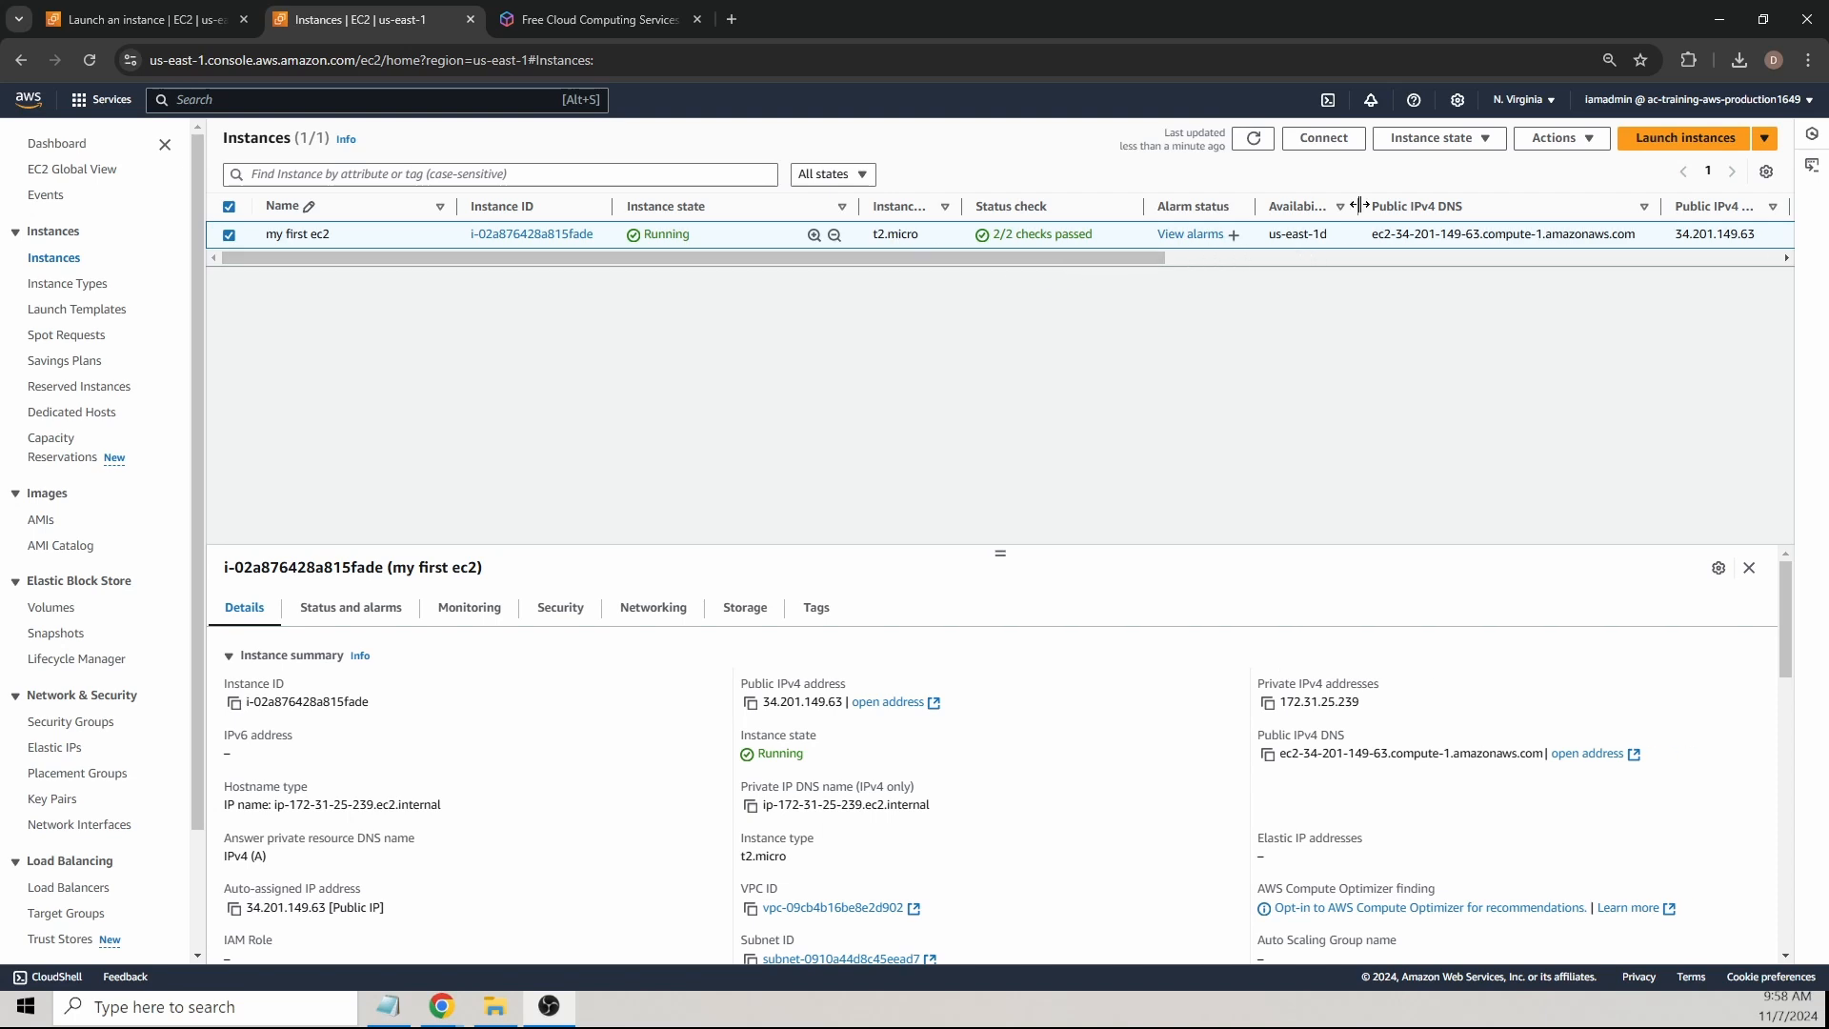
pyautogui.moveTo(1360, 205)
pyautogui.mouseDown()
pyautogui.moveTo(1514, 203)
pyautogui.moveTo(1385, 203)
pyautogui.mouseUp()
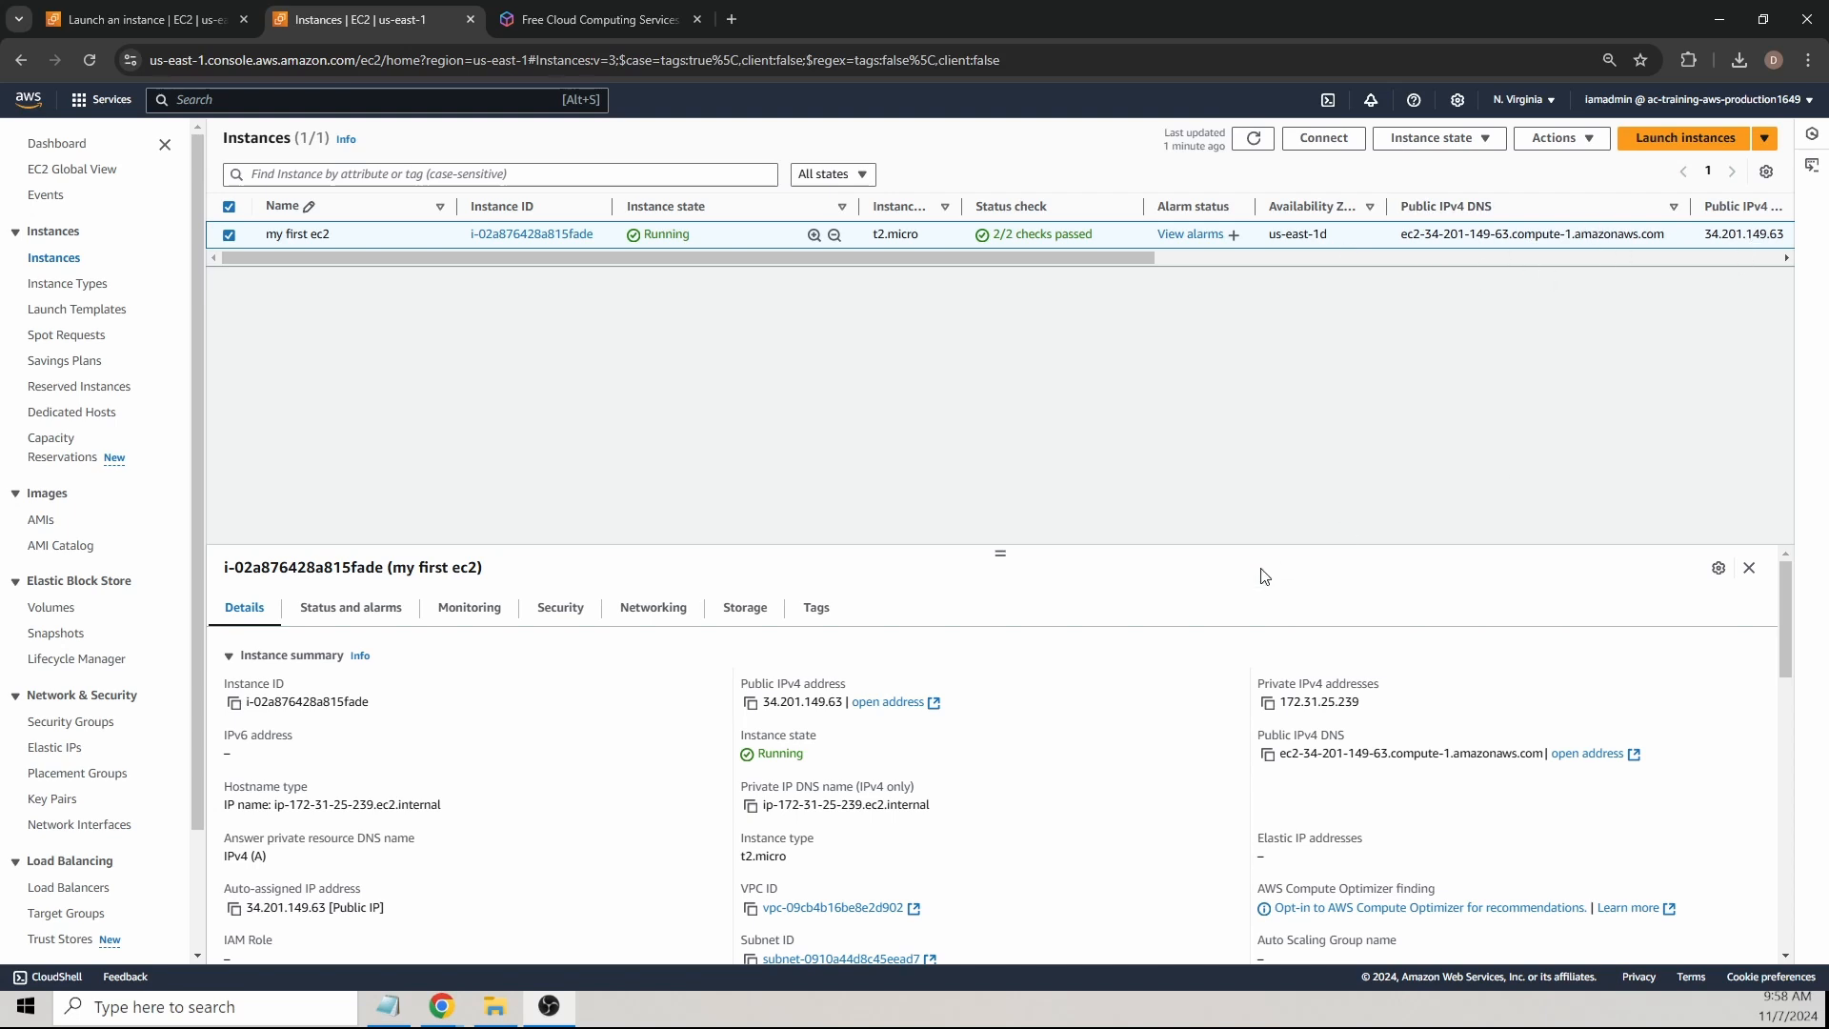
pyautogui.moveTo(998, 552); pyautogui.dragTo(991, 309)
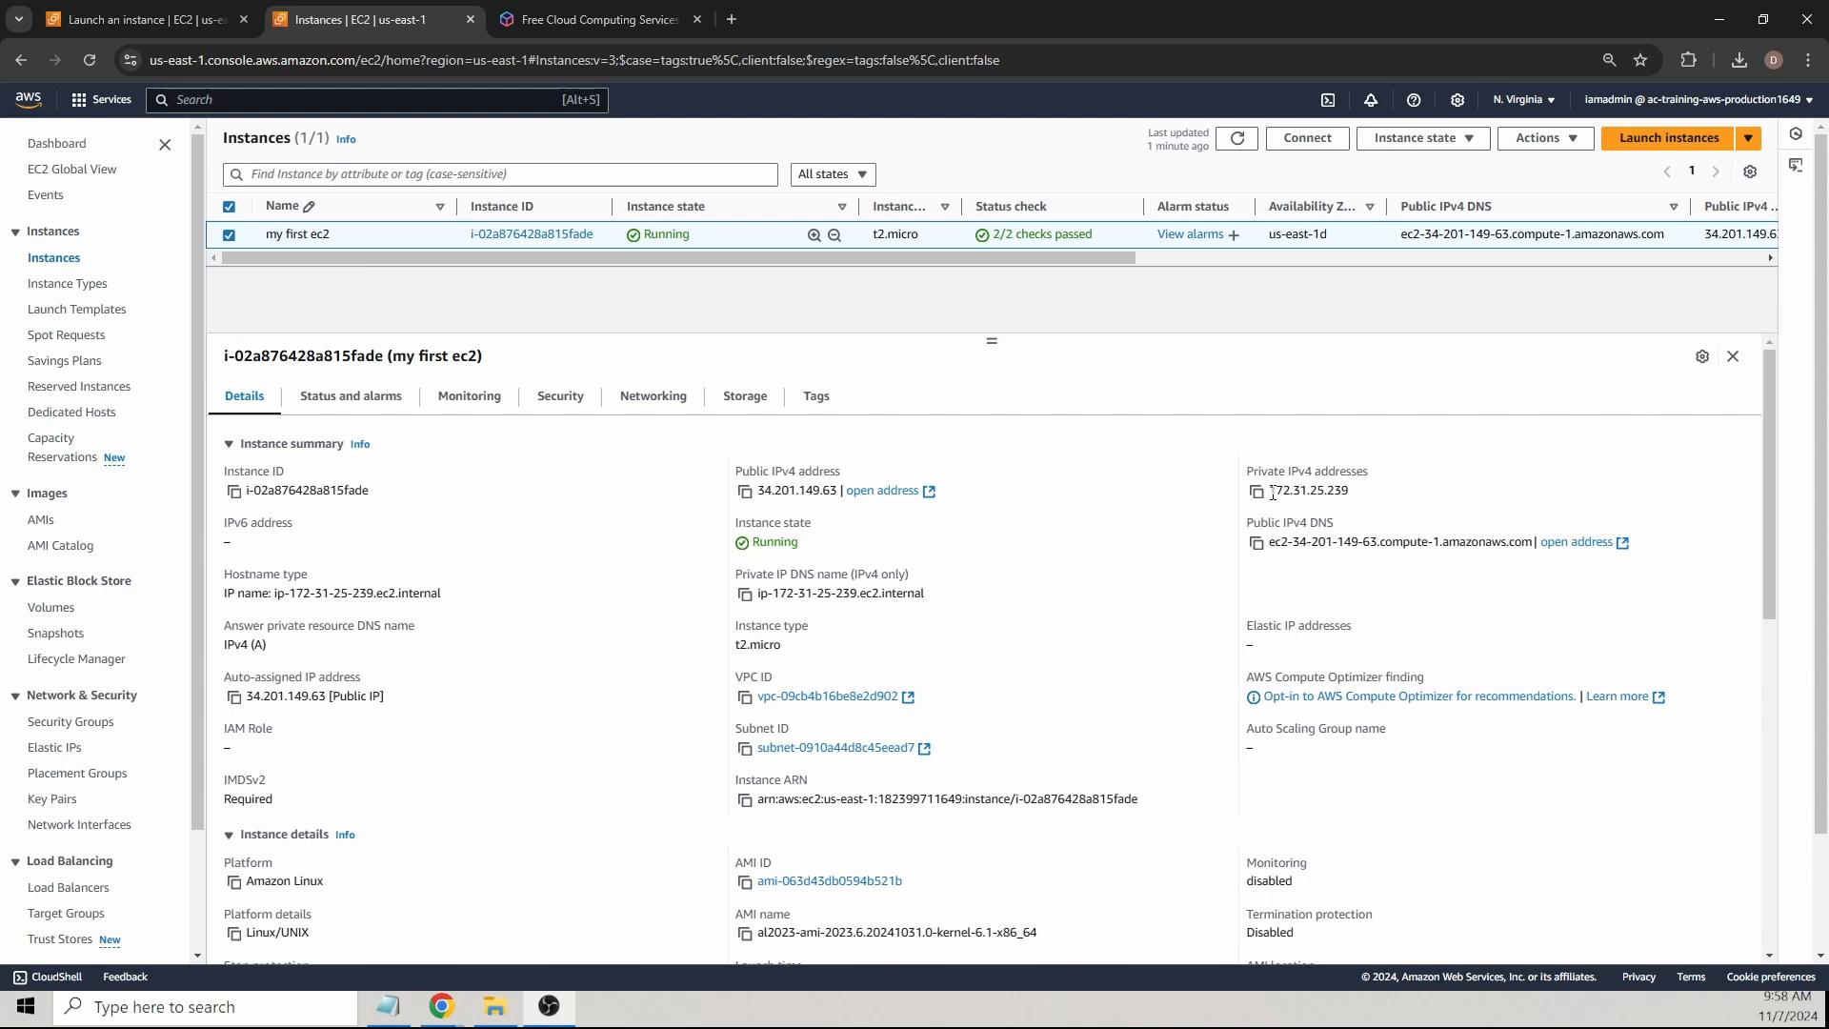
pyautogui.moveTo(1274, 492); pyautogui.dragTo(1369, 499)
pyautogui.scroll(-1, 802, 617)
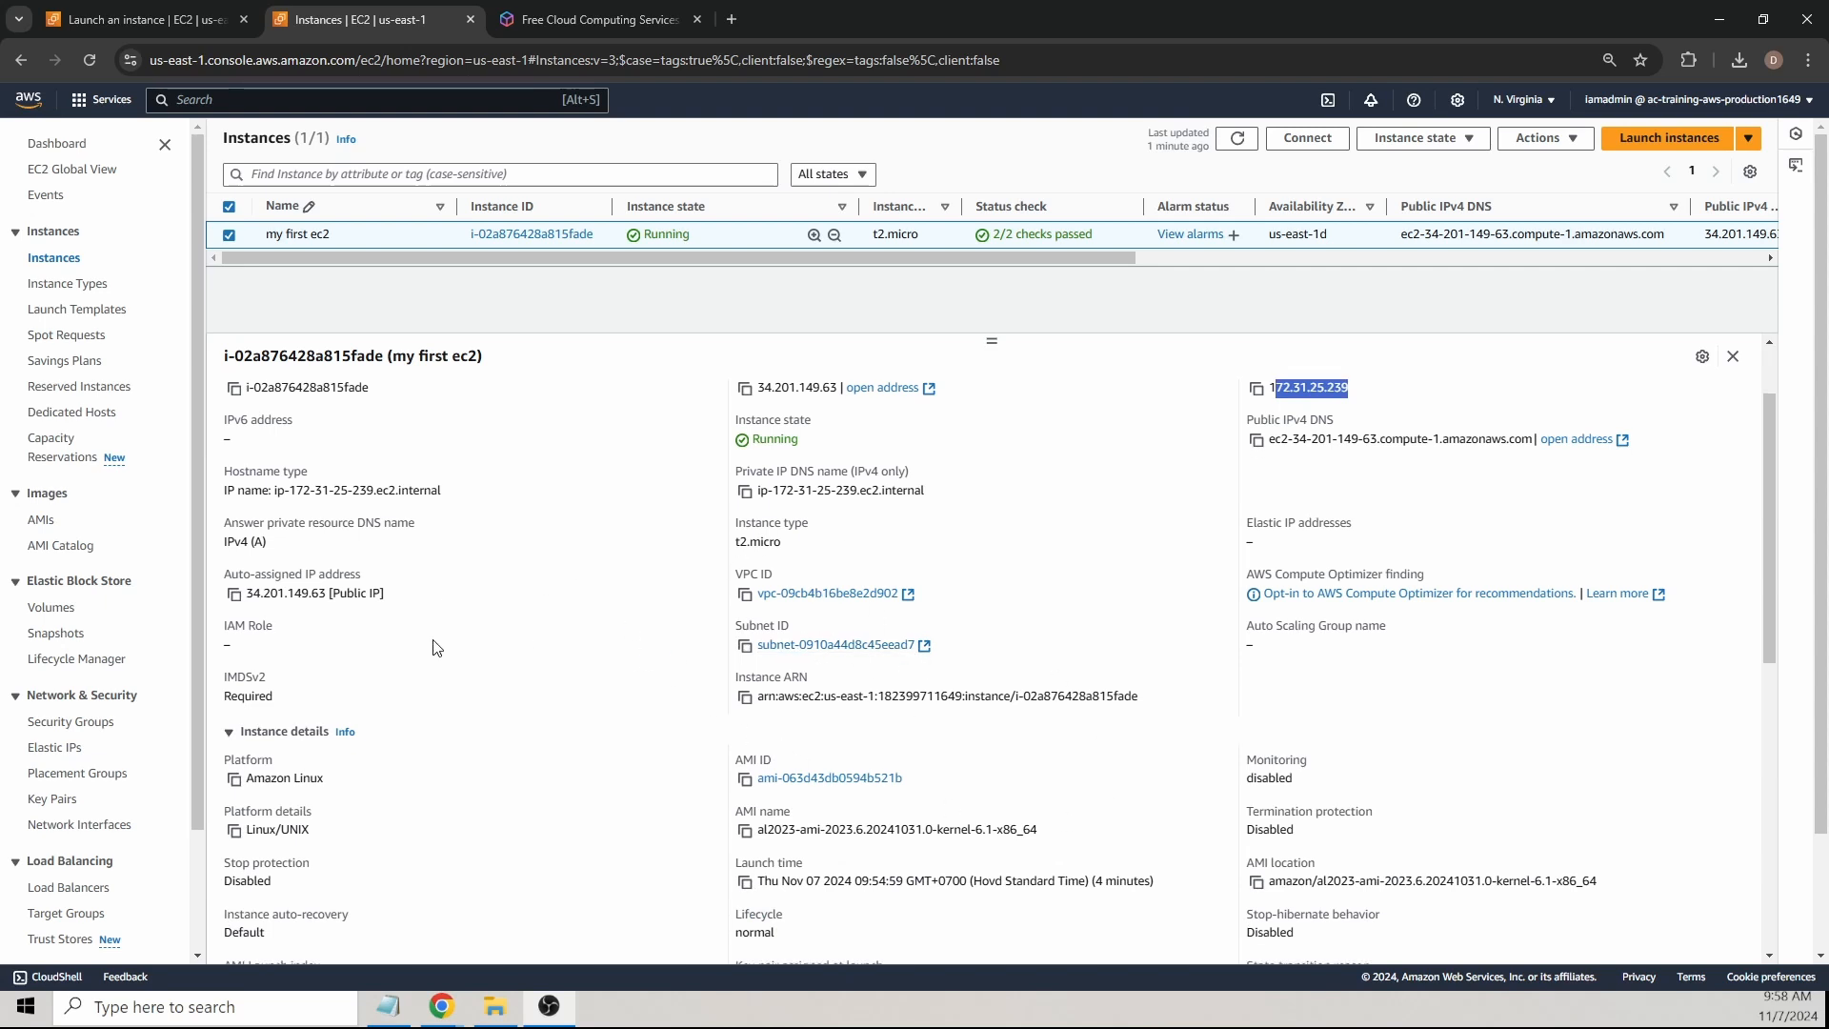
pyautogui.scroll(-1, 286, 715)
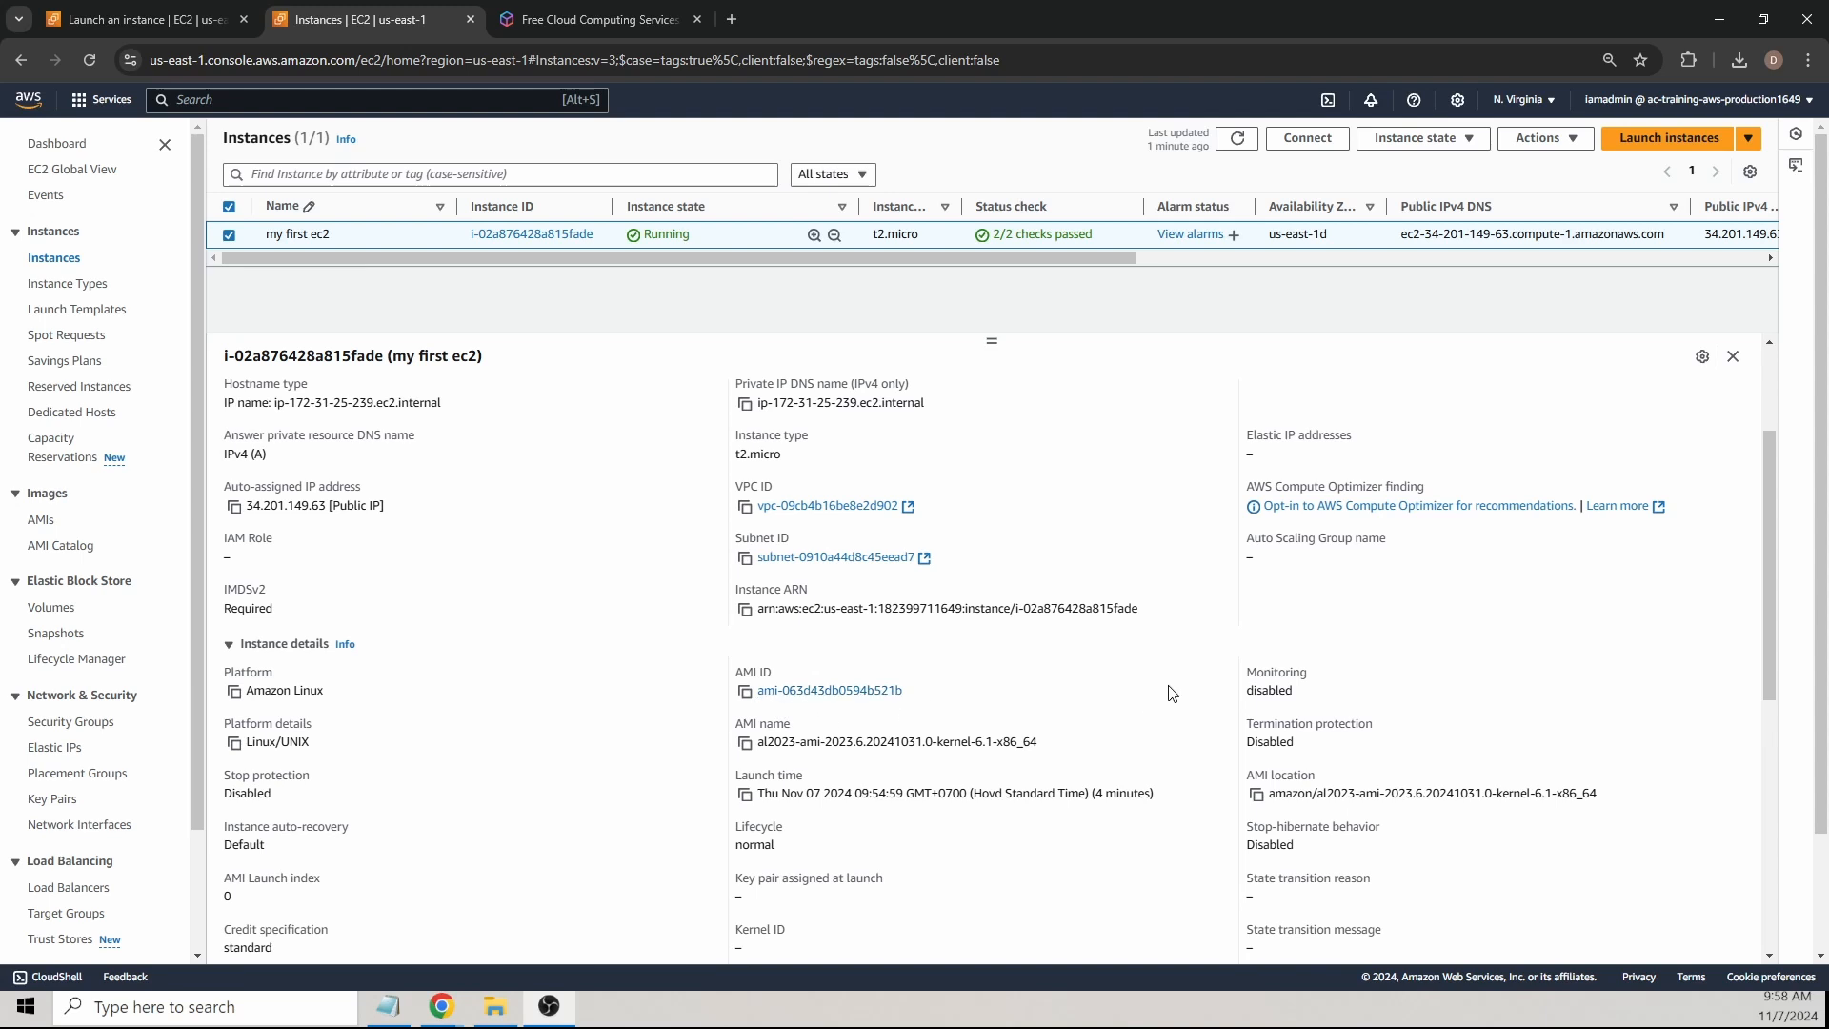
pyautogui.scroll(-6, 1170, 692)
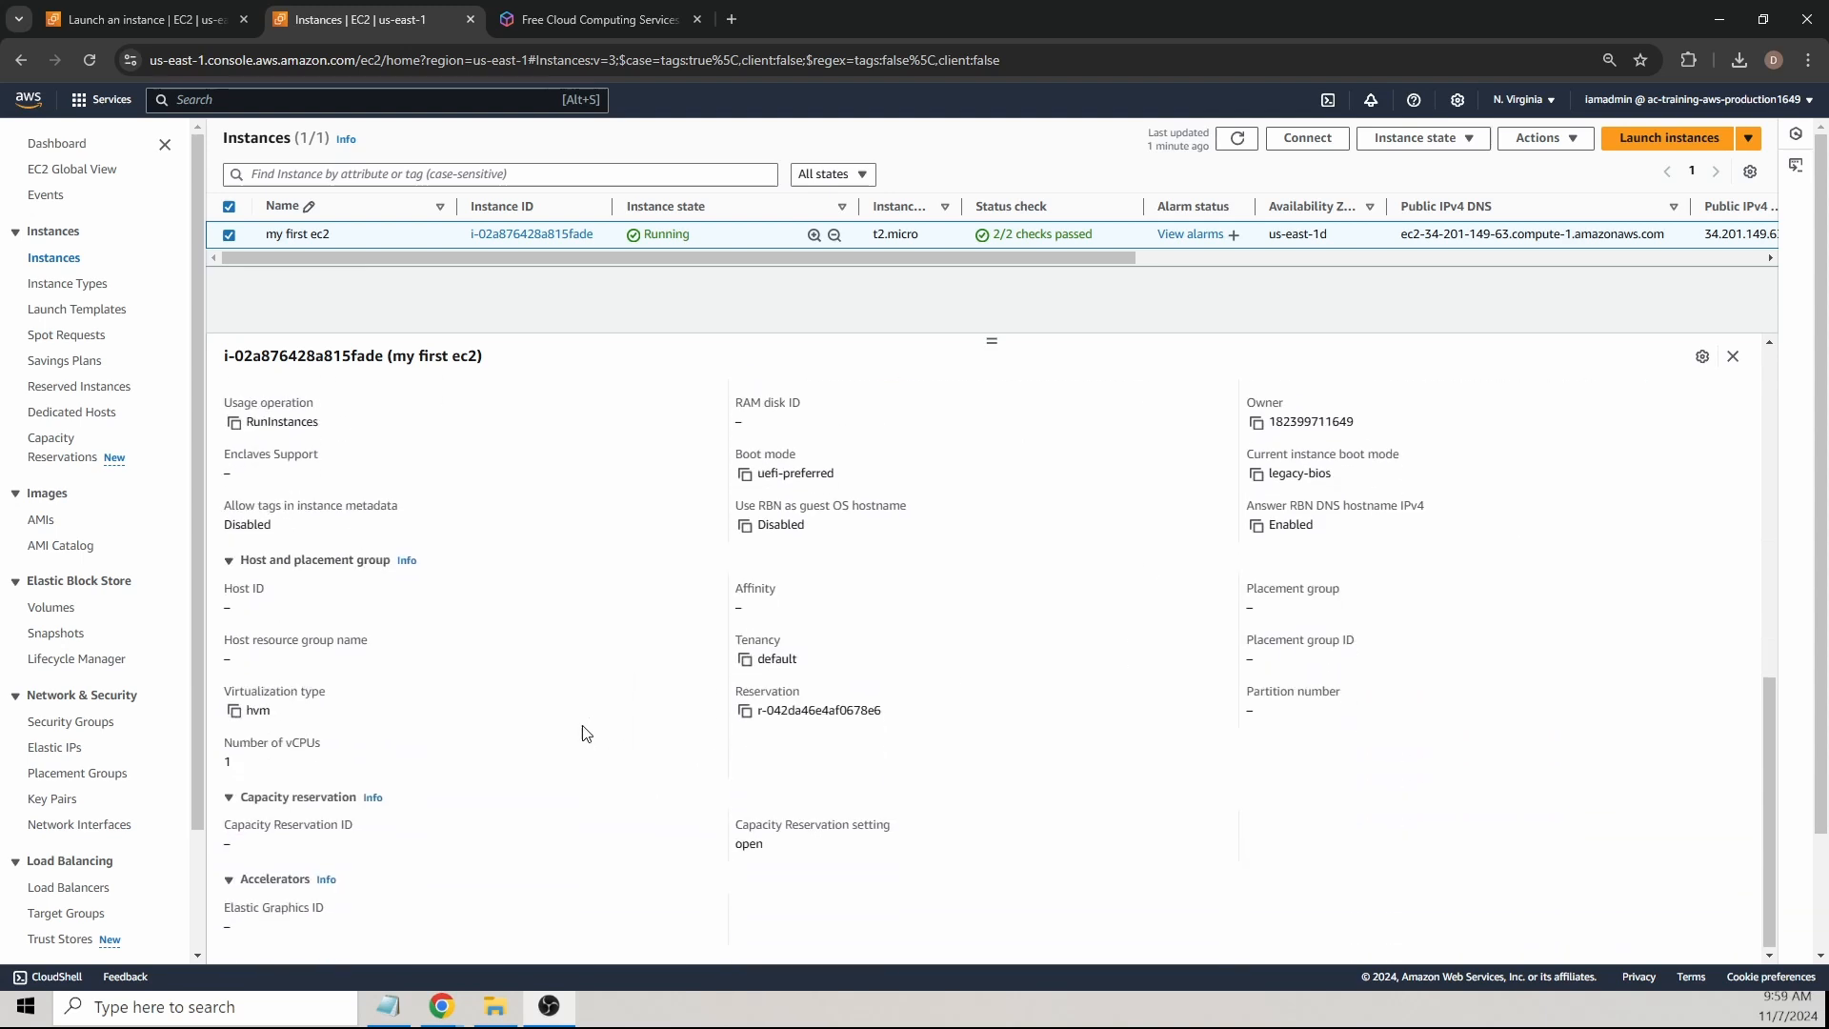
pyautogui.scroll(7, 588, 732)
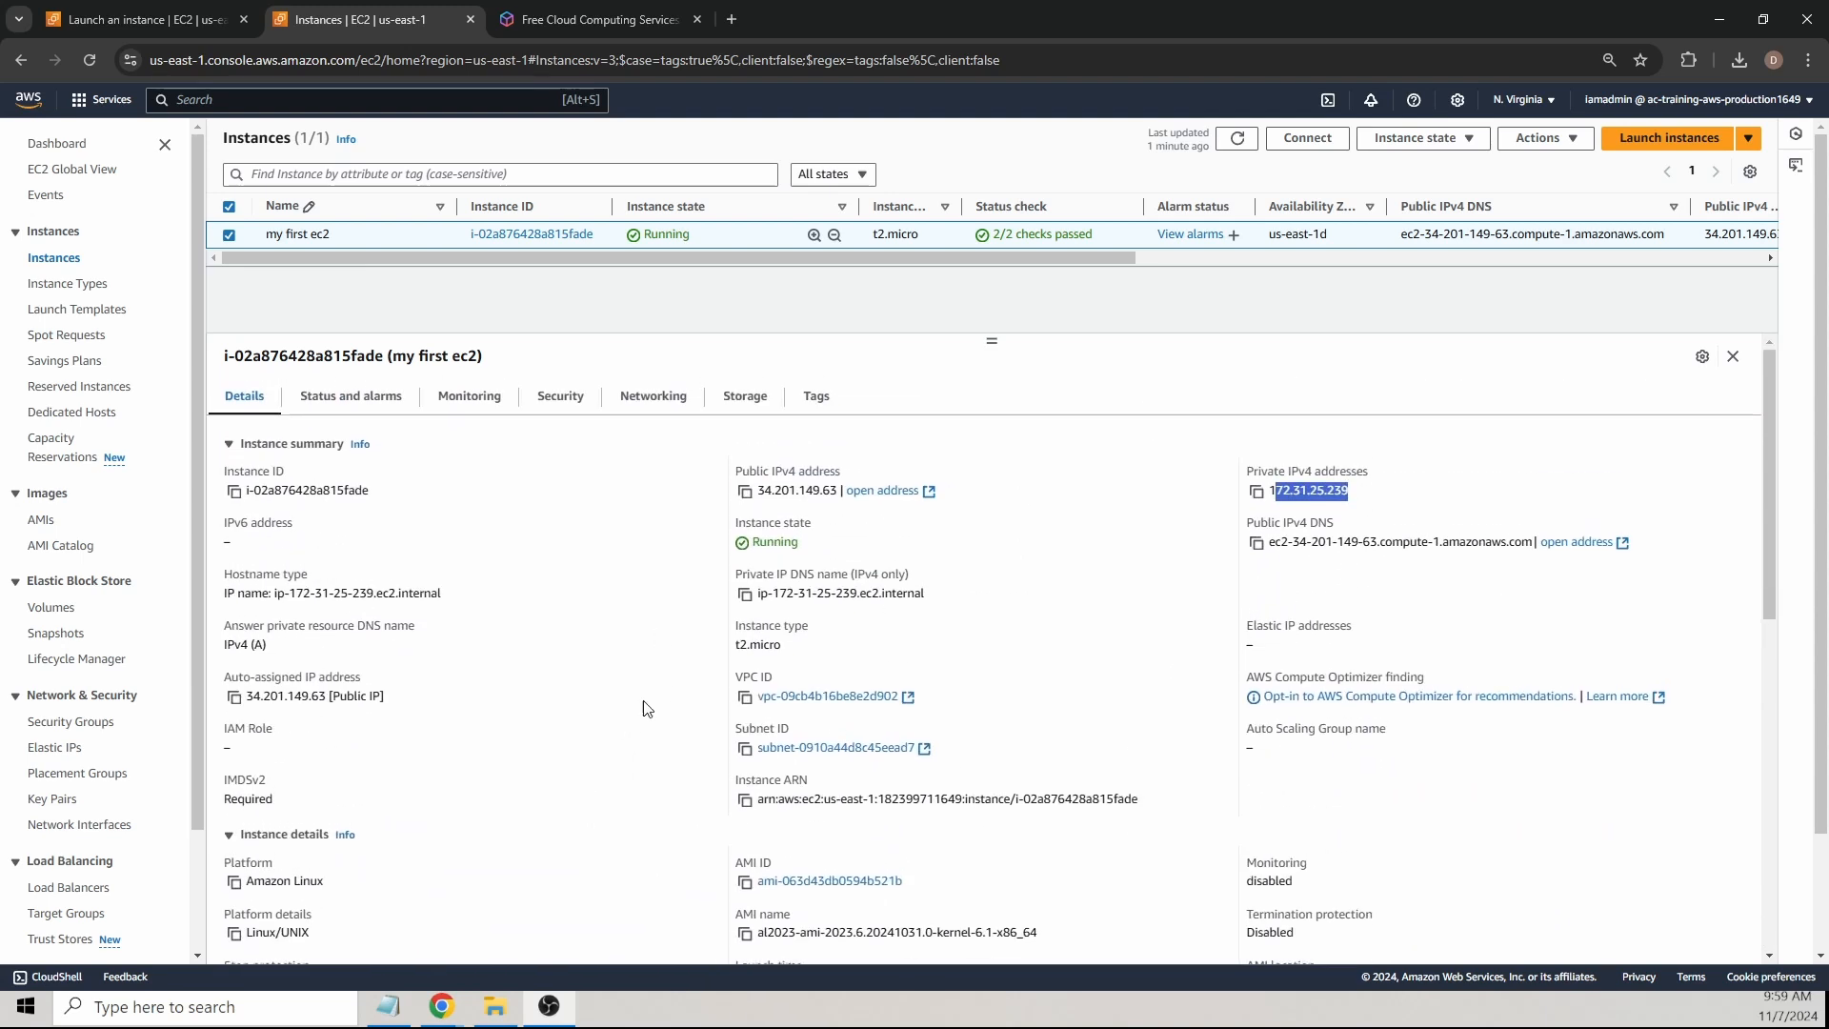
# Step: Connect to the instance through EC2 Instance Connect, using its public IPv4 address and the username ec2-user
pyautogui.click(1301, 140)
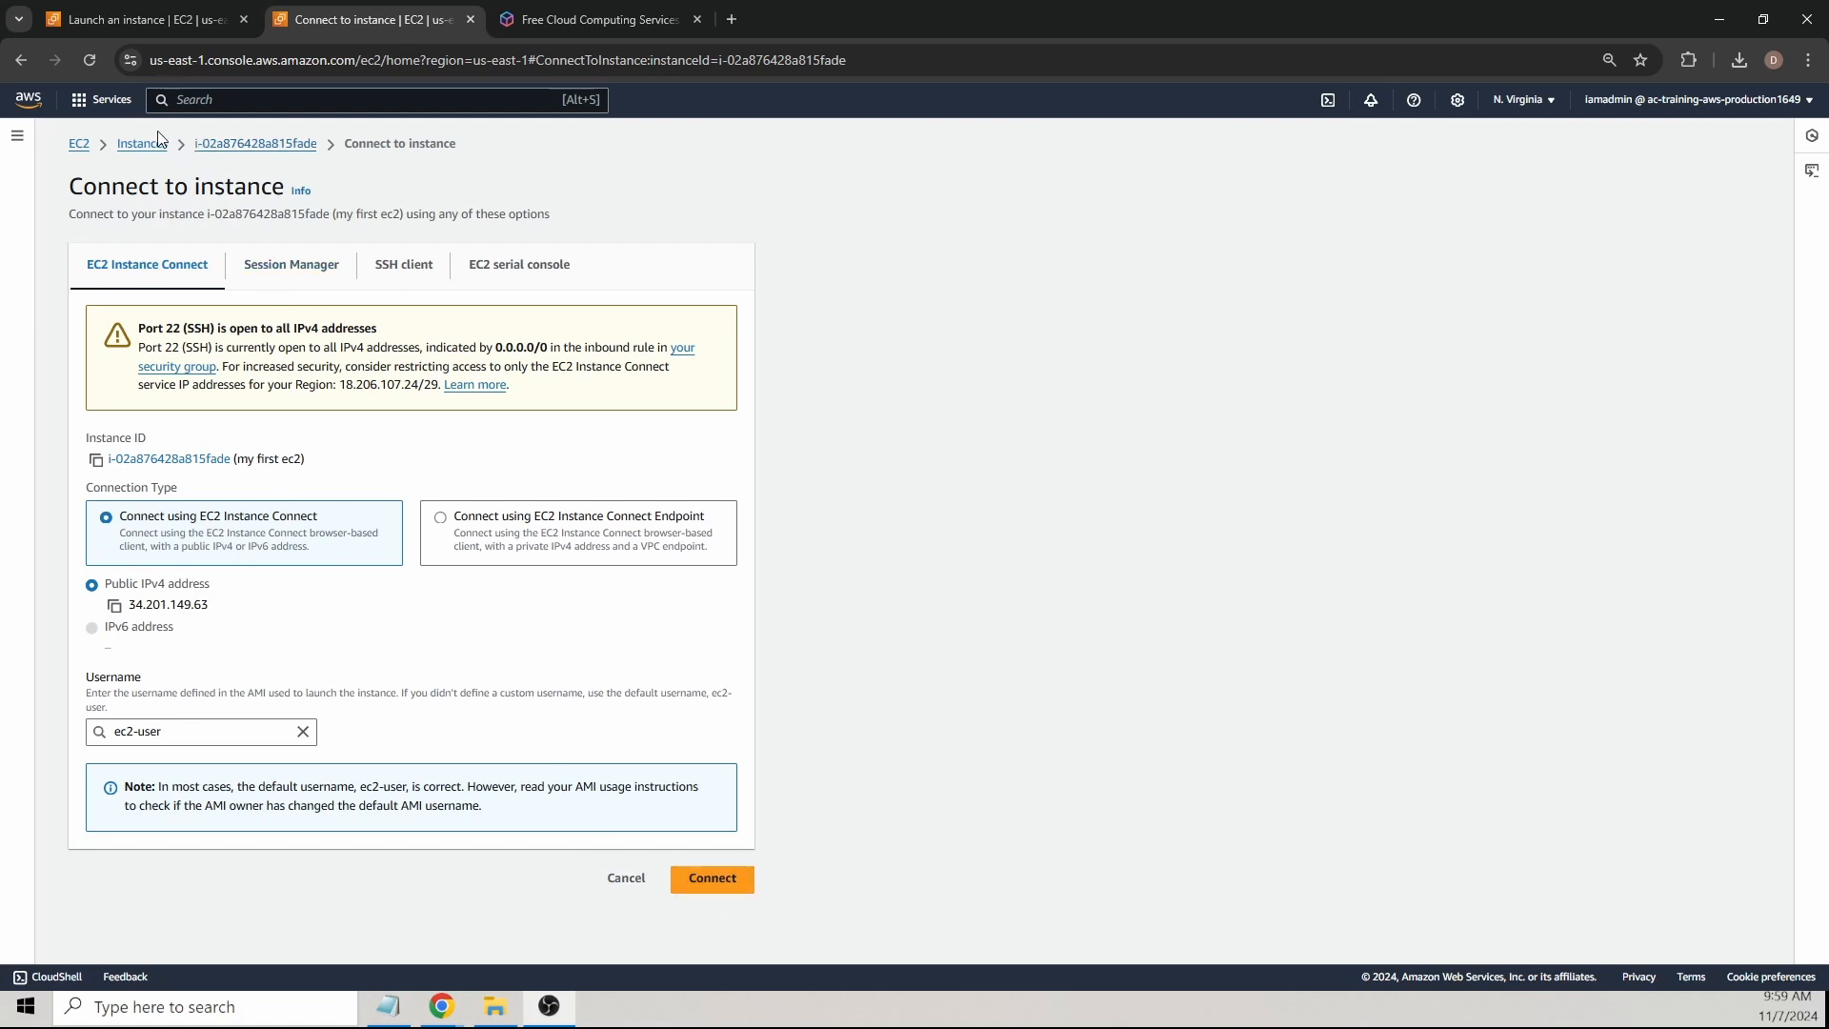
pyautogui.click(210, 152)
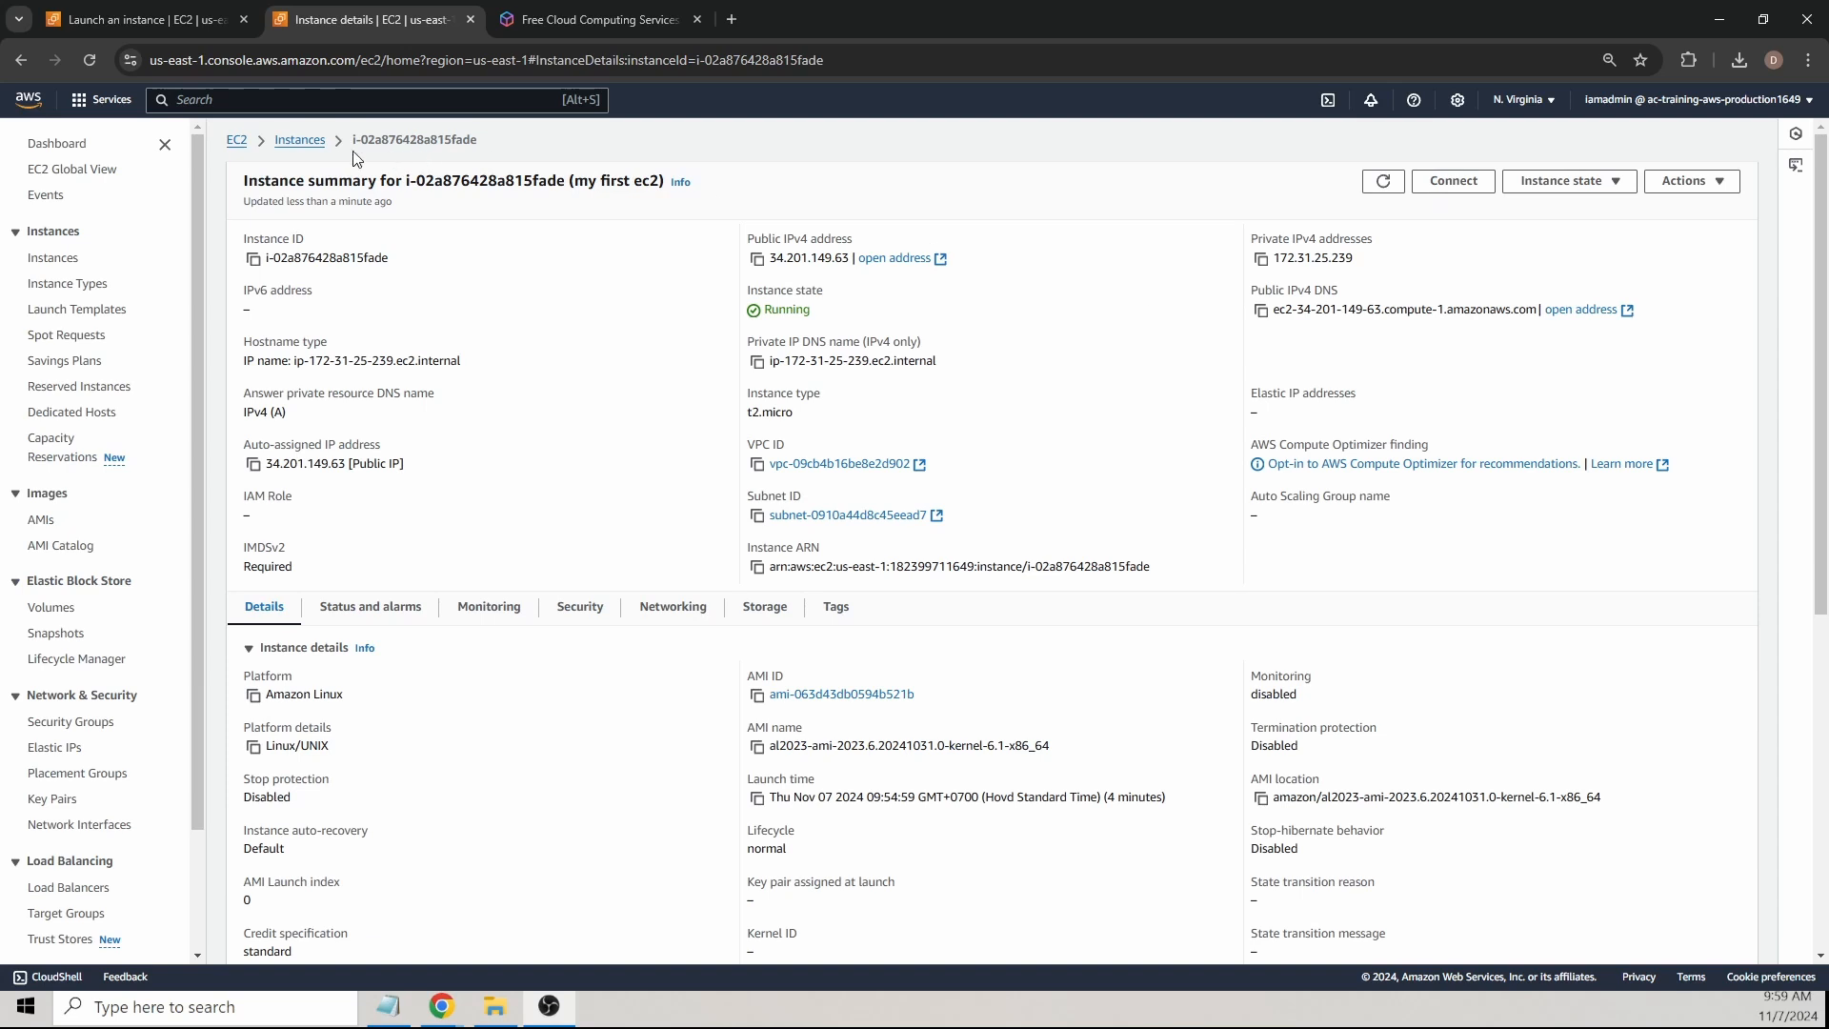
pyautogui.click(299, 140)
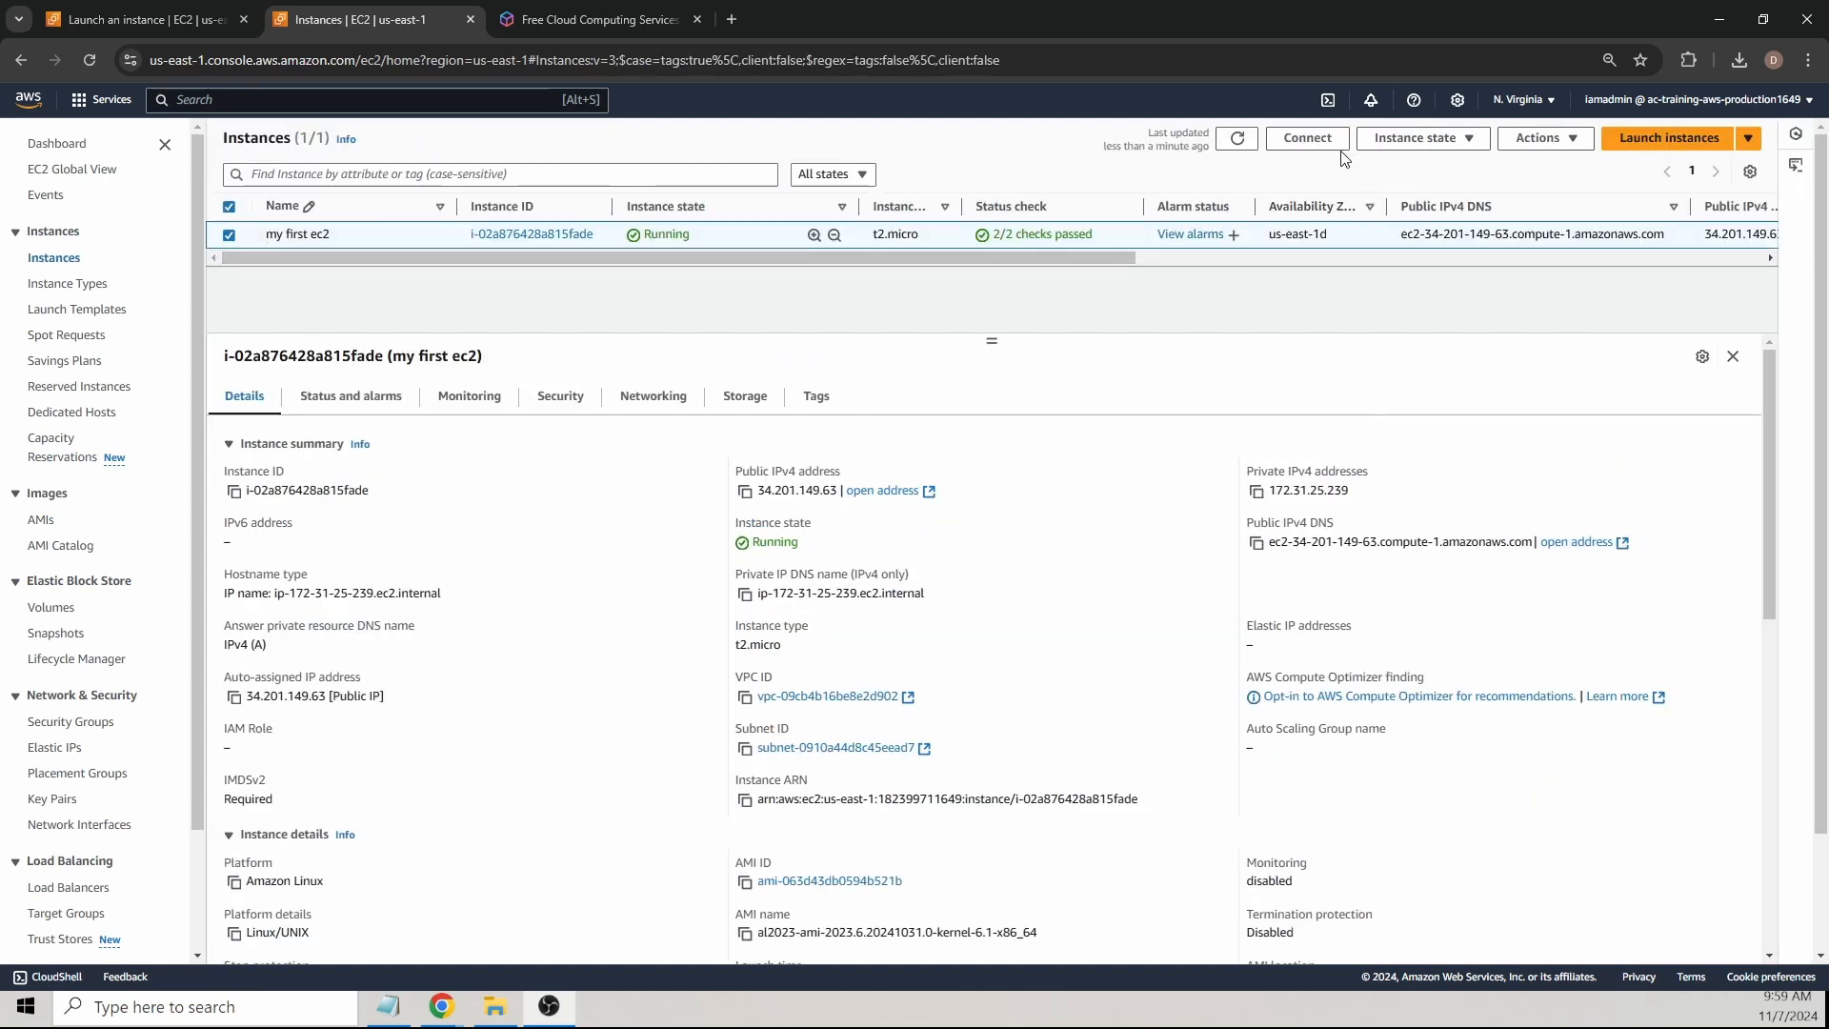
pyautogui.click(1307, 138)
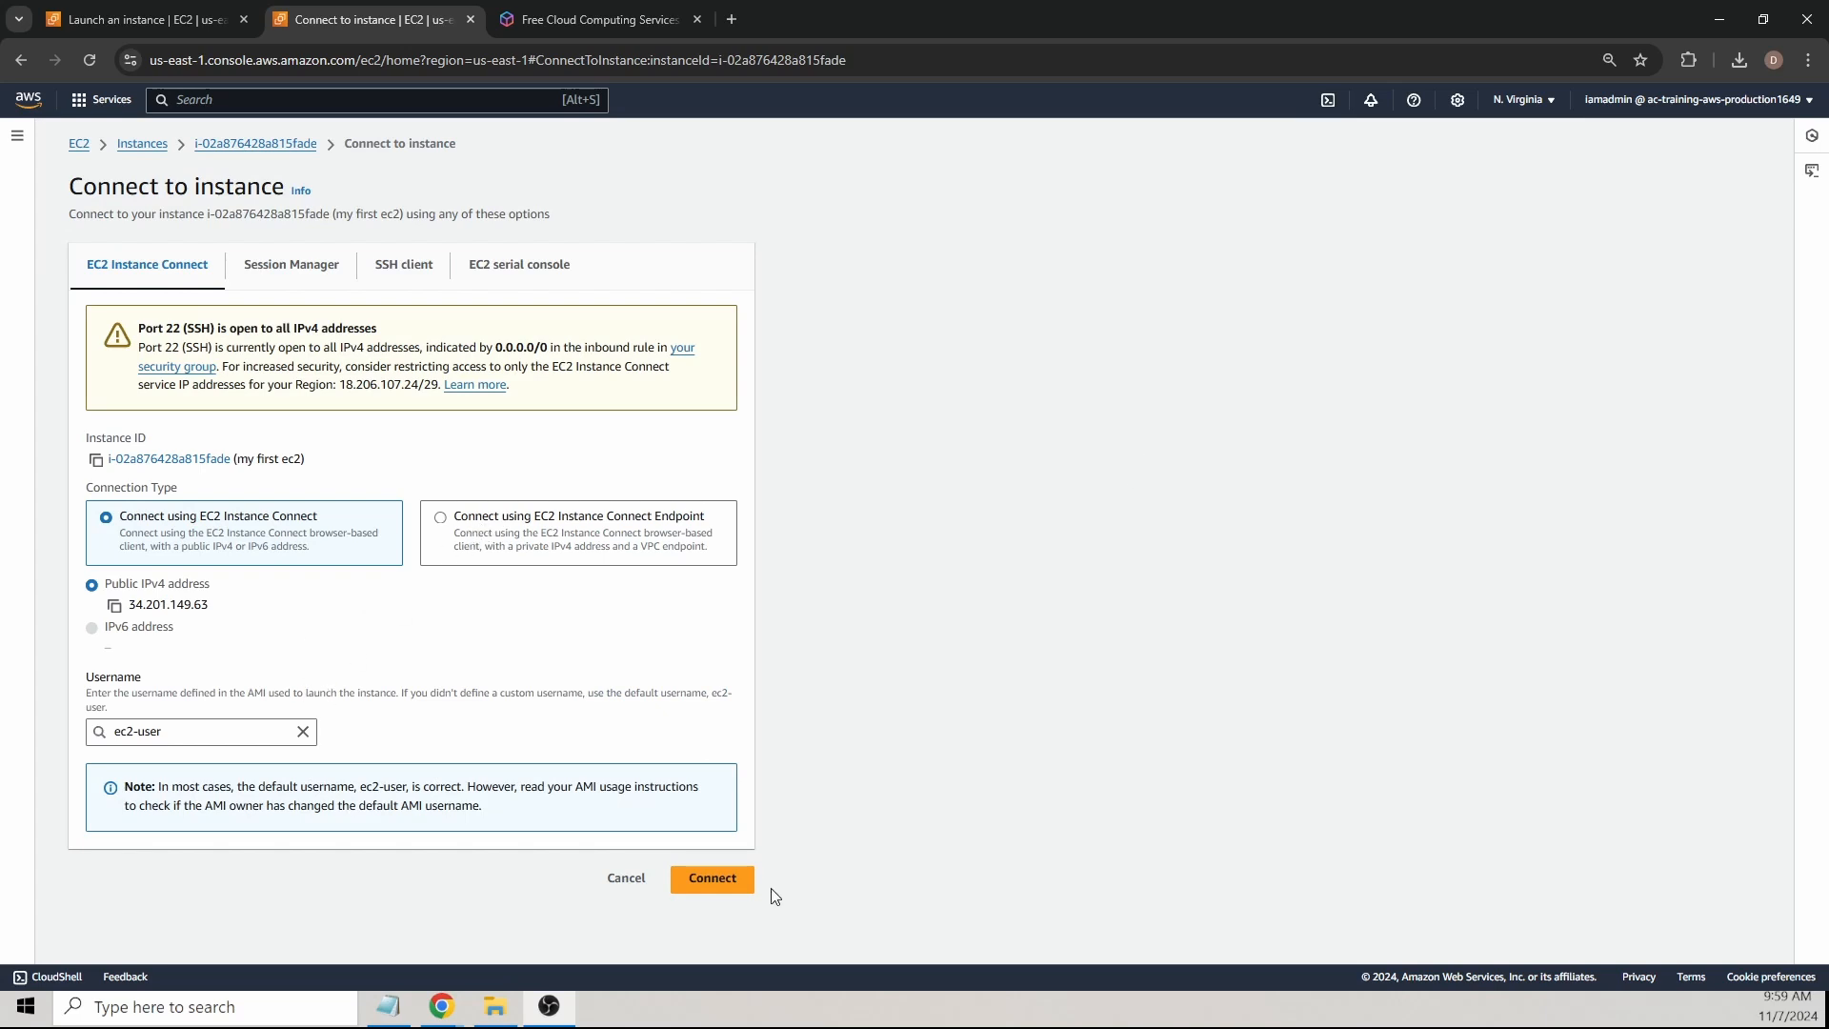
pyautogui.click(733, 880)
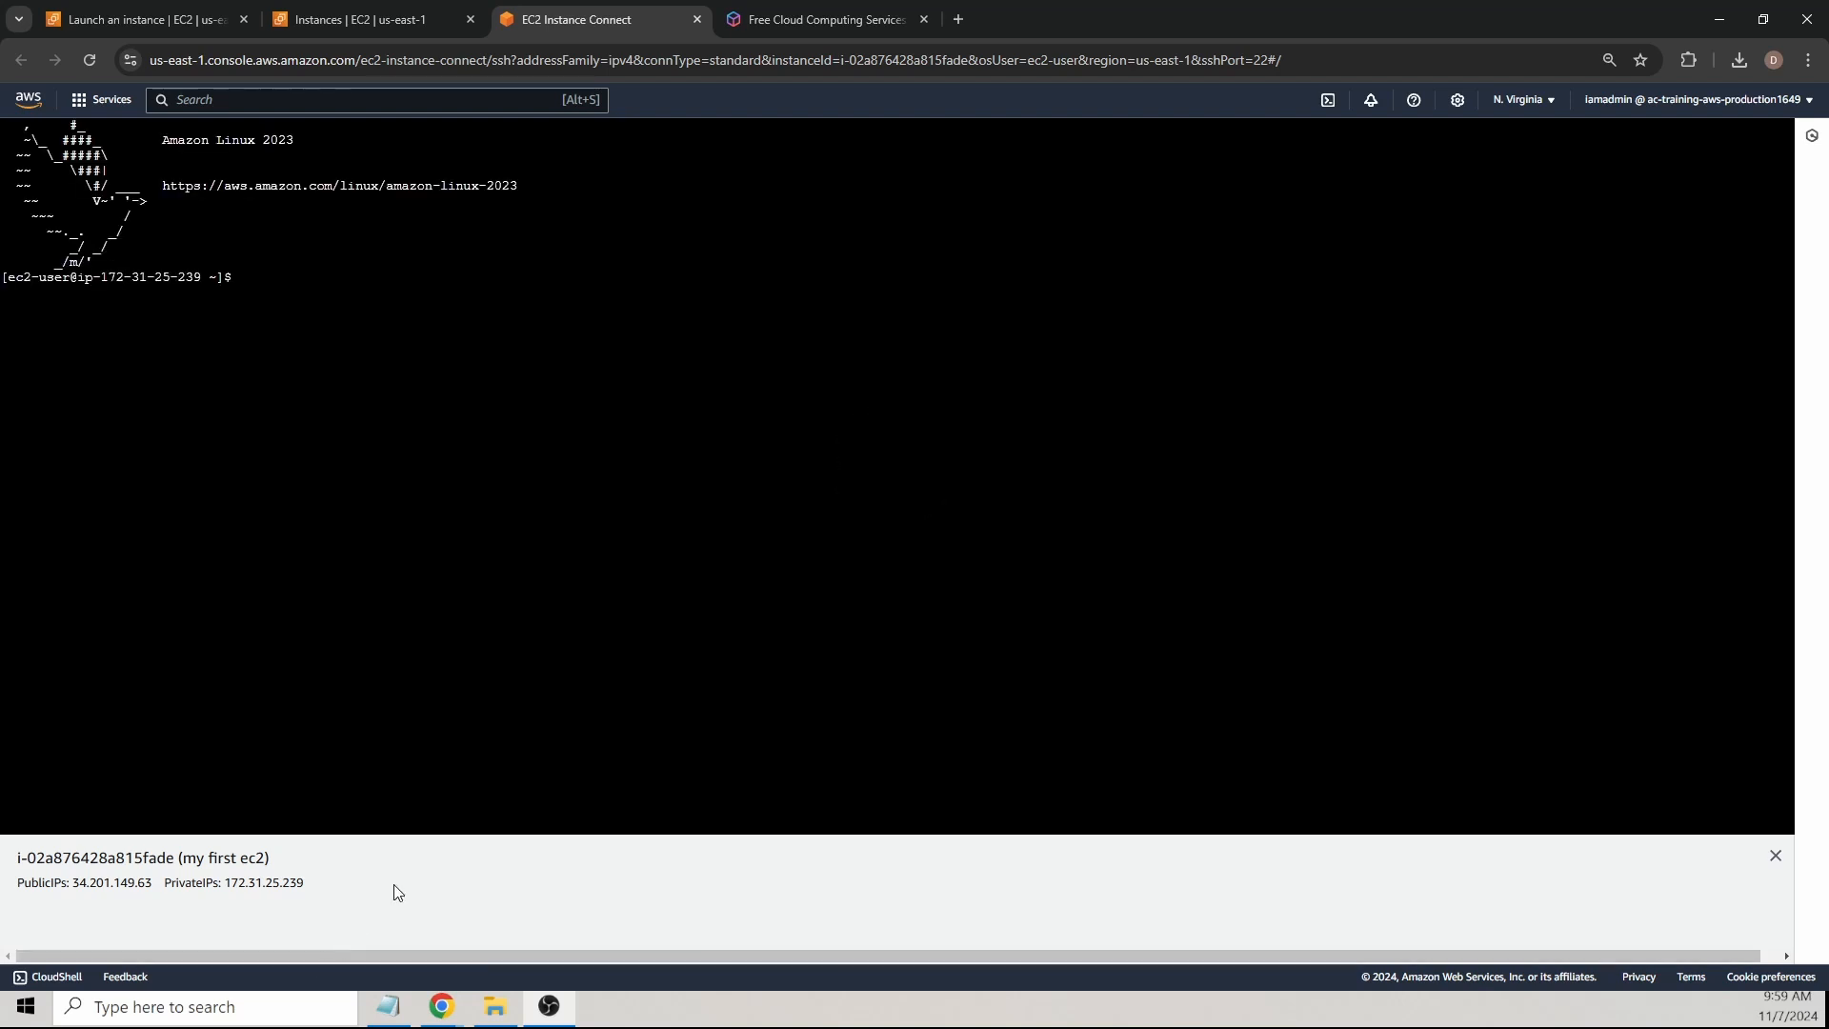
# Step: Run ifconfig in the instance's terminal and check the network interface's addresses
pyautogui.click(359, 305)
pyautogui.write('ifconfig')
pyautogui.press('Return')
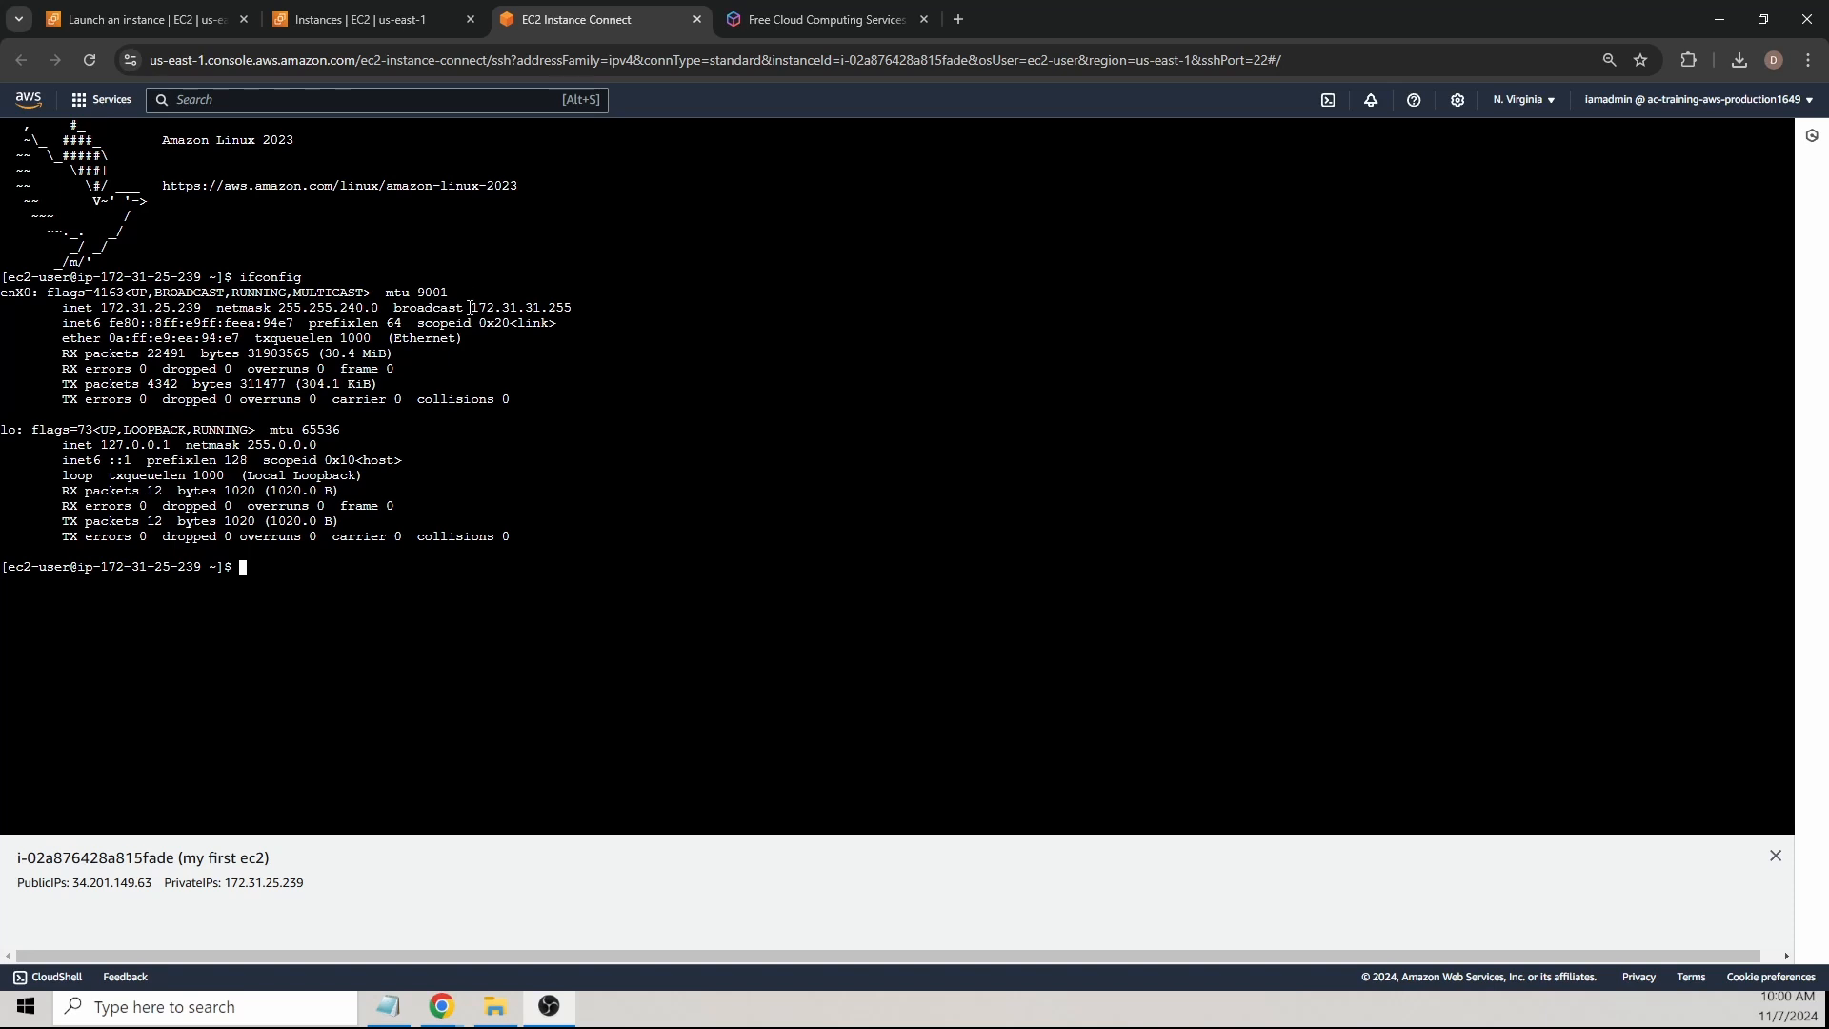
pyautogui.moveTo(470, 308); pyautogui.dragTo(634, 320)
# Step: Test the instance's internet connectivity with "ping 8.8.8.8" and stop the ping after a number of replies
pyautogui.click(537, 486)
pyautogui.write('ping 8.8.8.8')
pyautogui.press('Return')
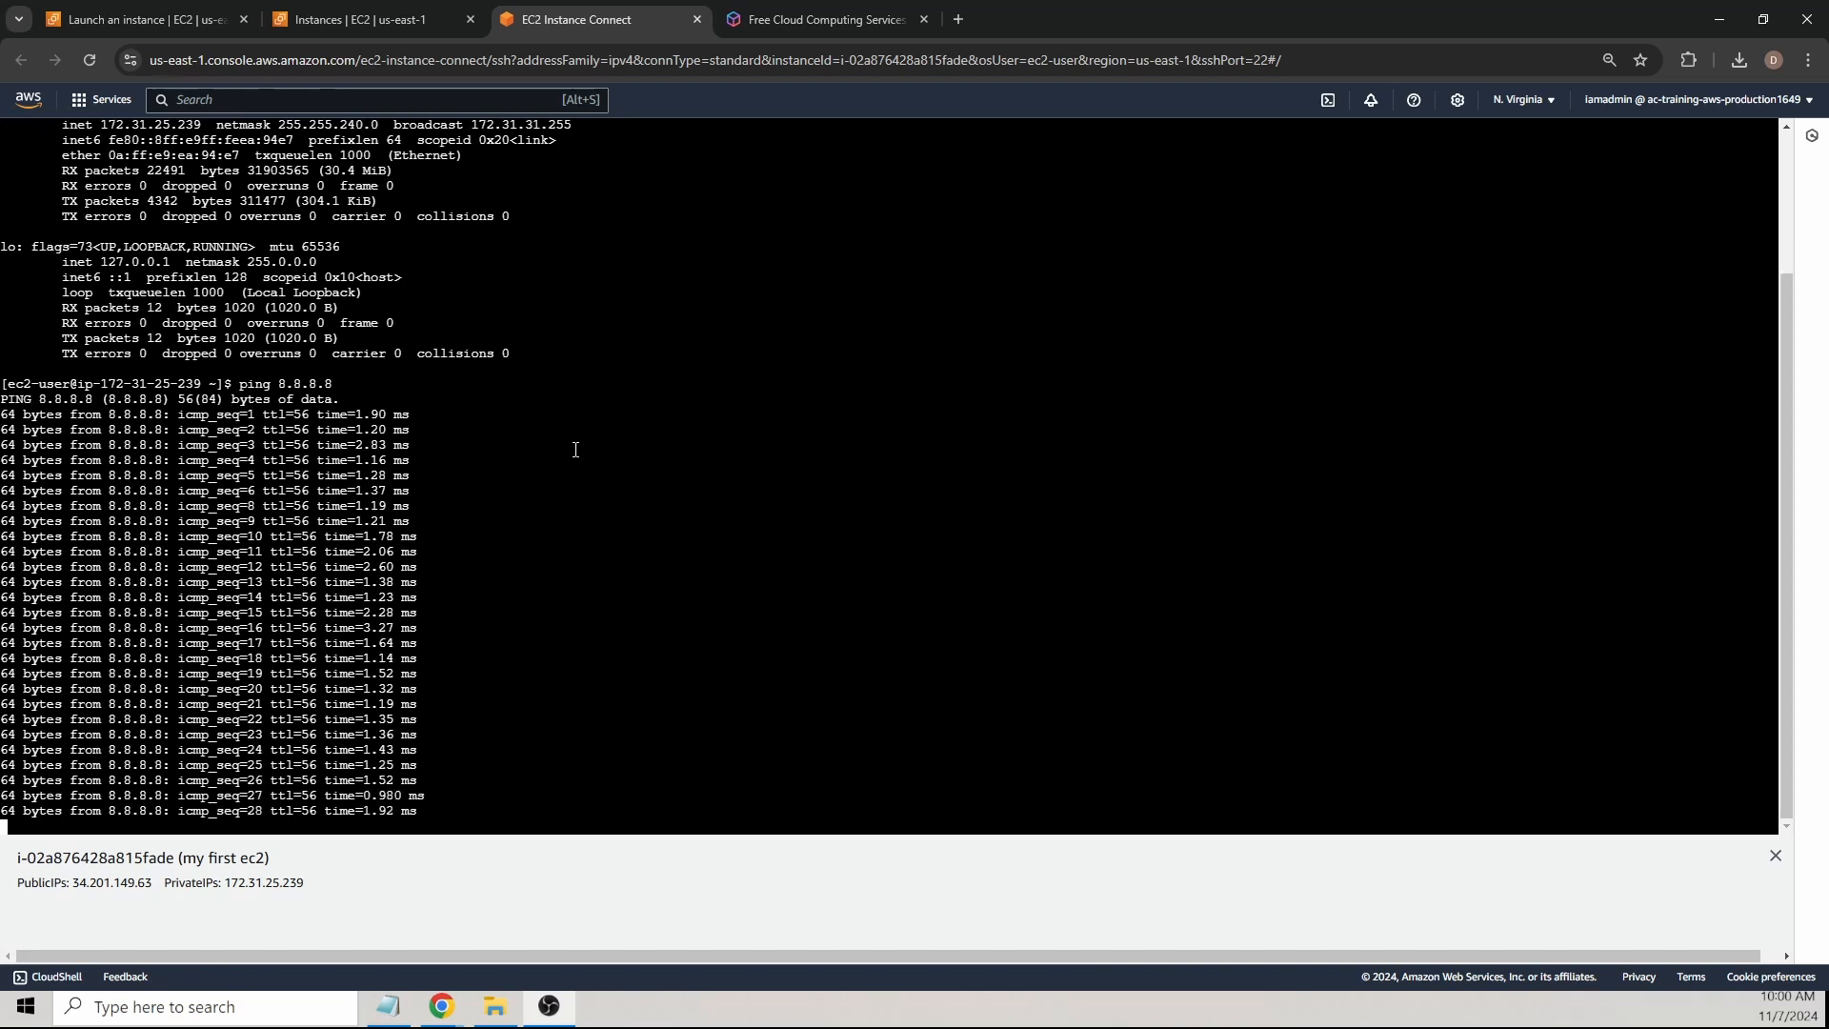
pyautogui.hotkey('ctrl', 'c')
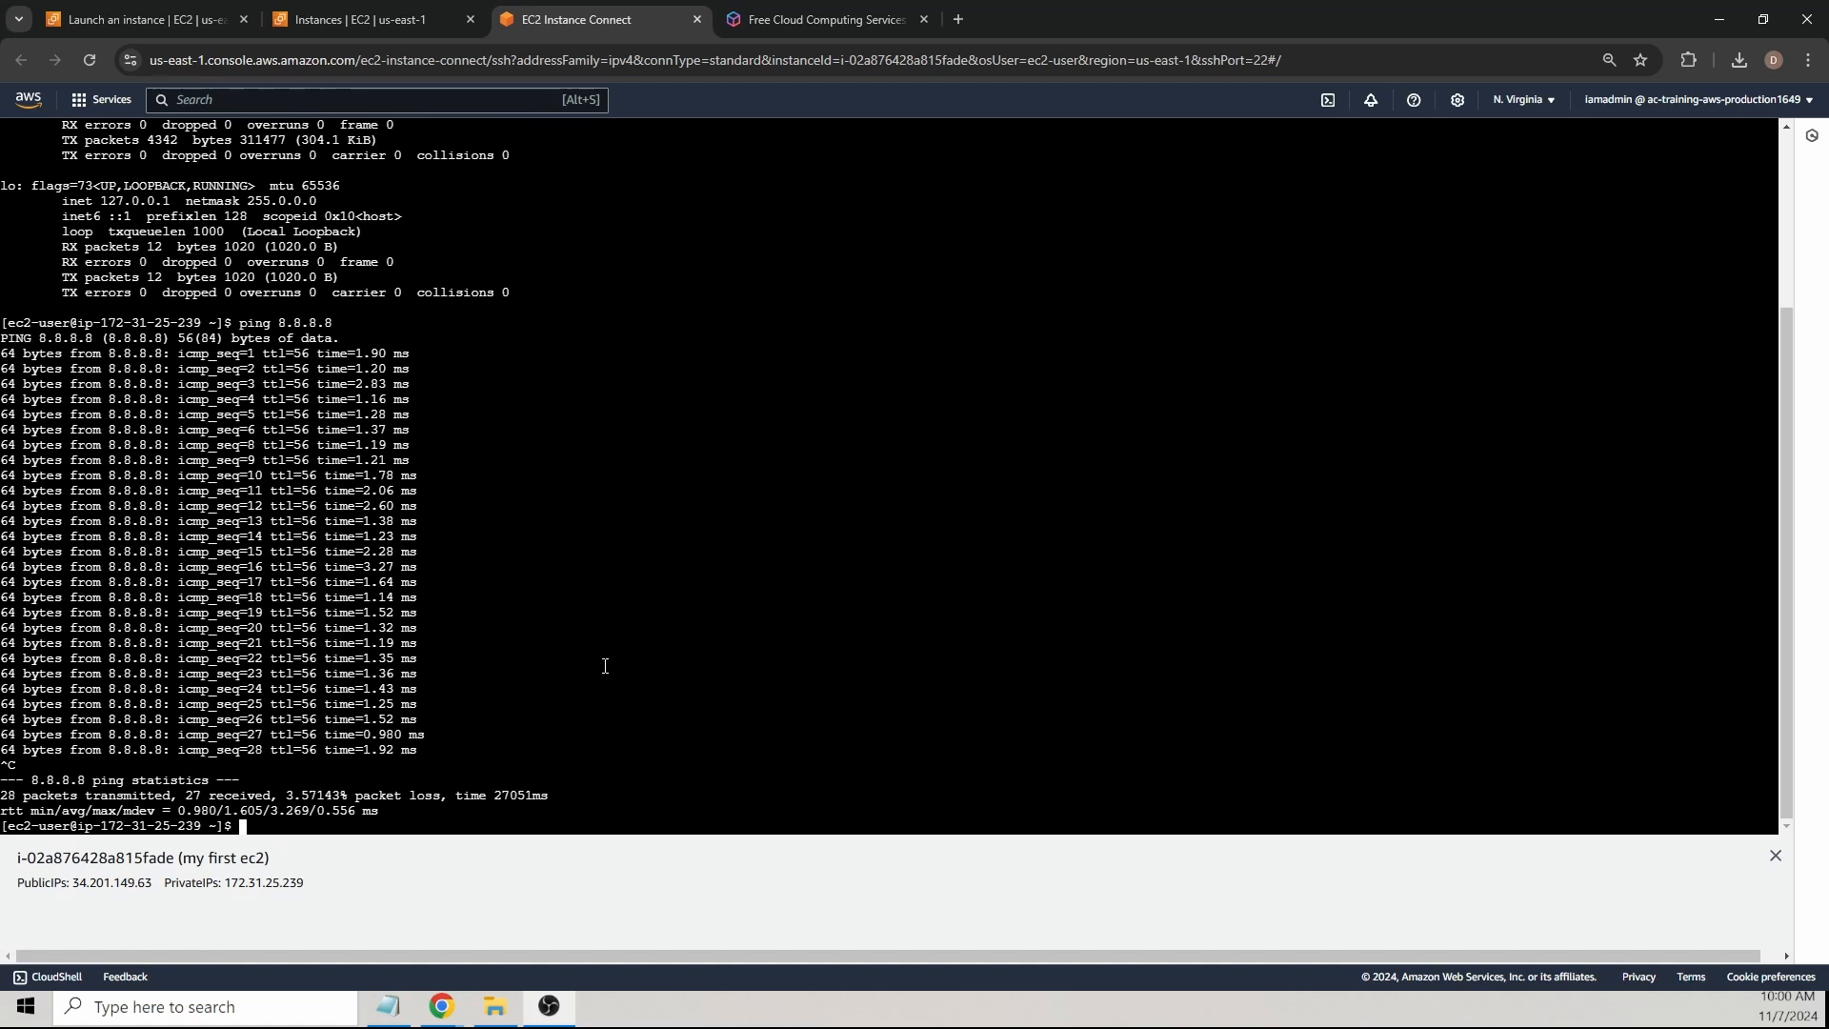
# Step: Close the terminal session and terminate (delete) the "my first ec2" instance from the instances list
pyautogui.click(697, 20)
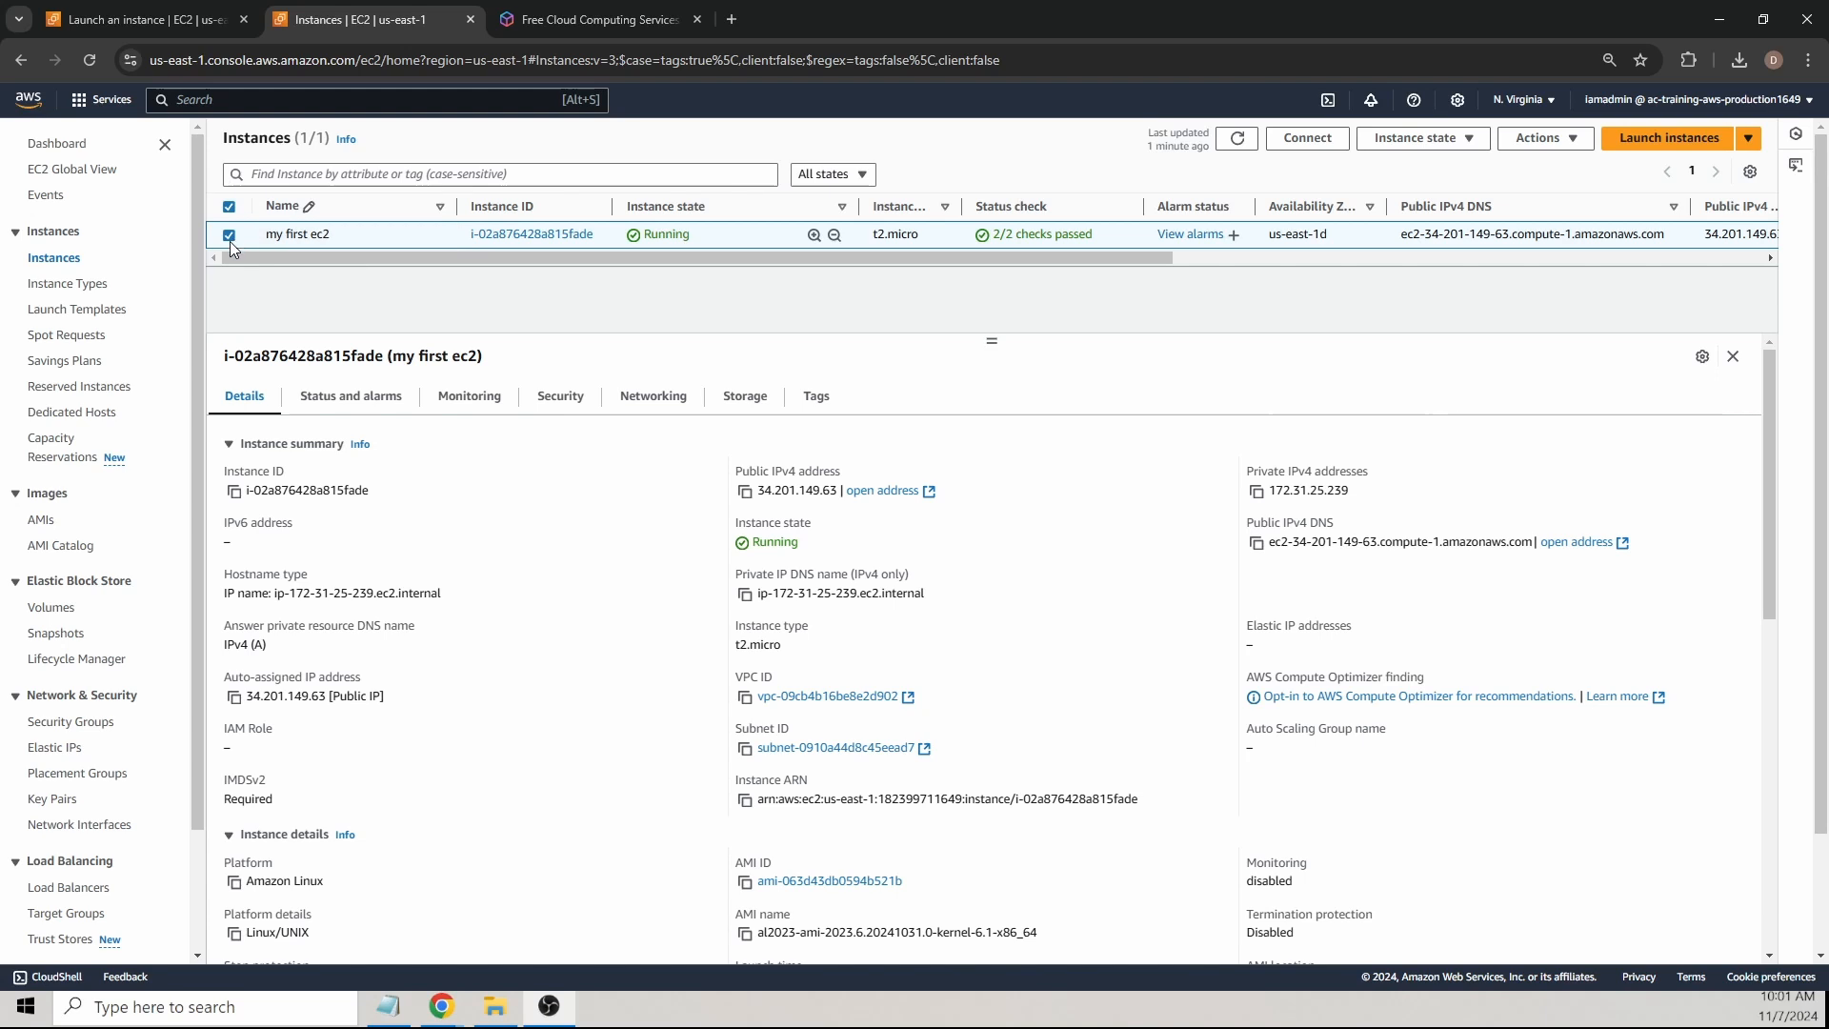
pyautogui.click(1468, 141)
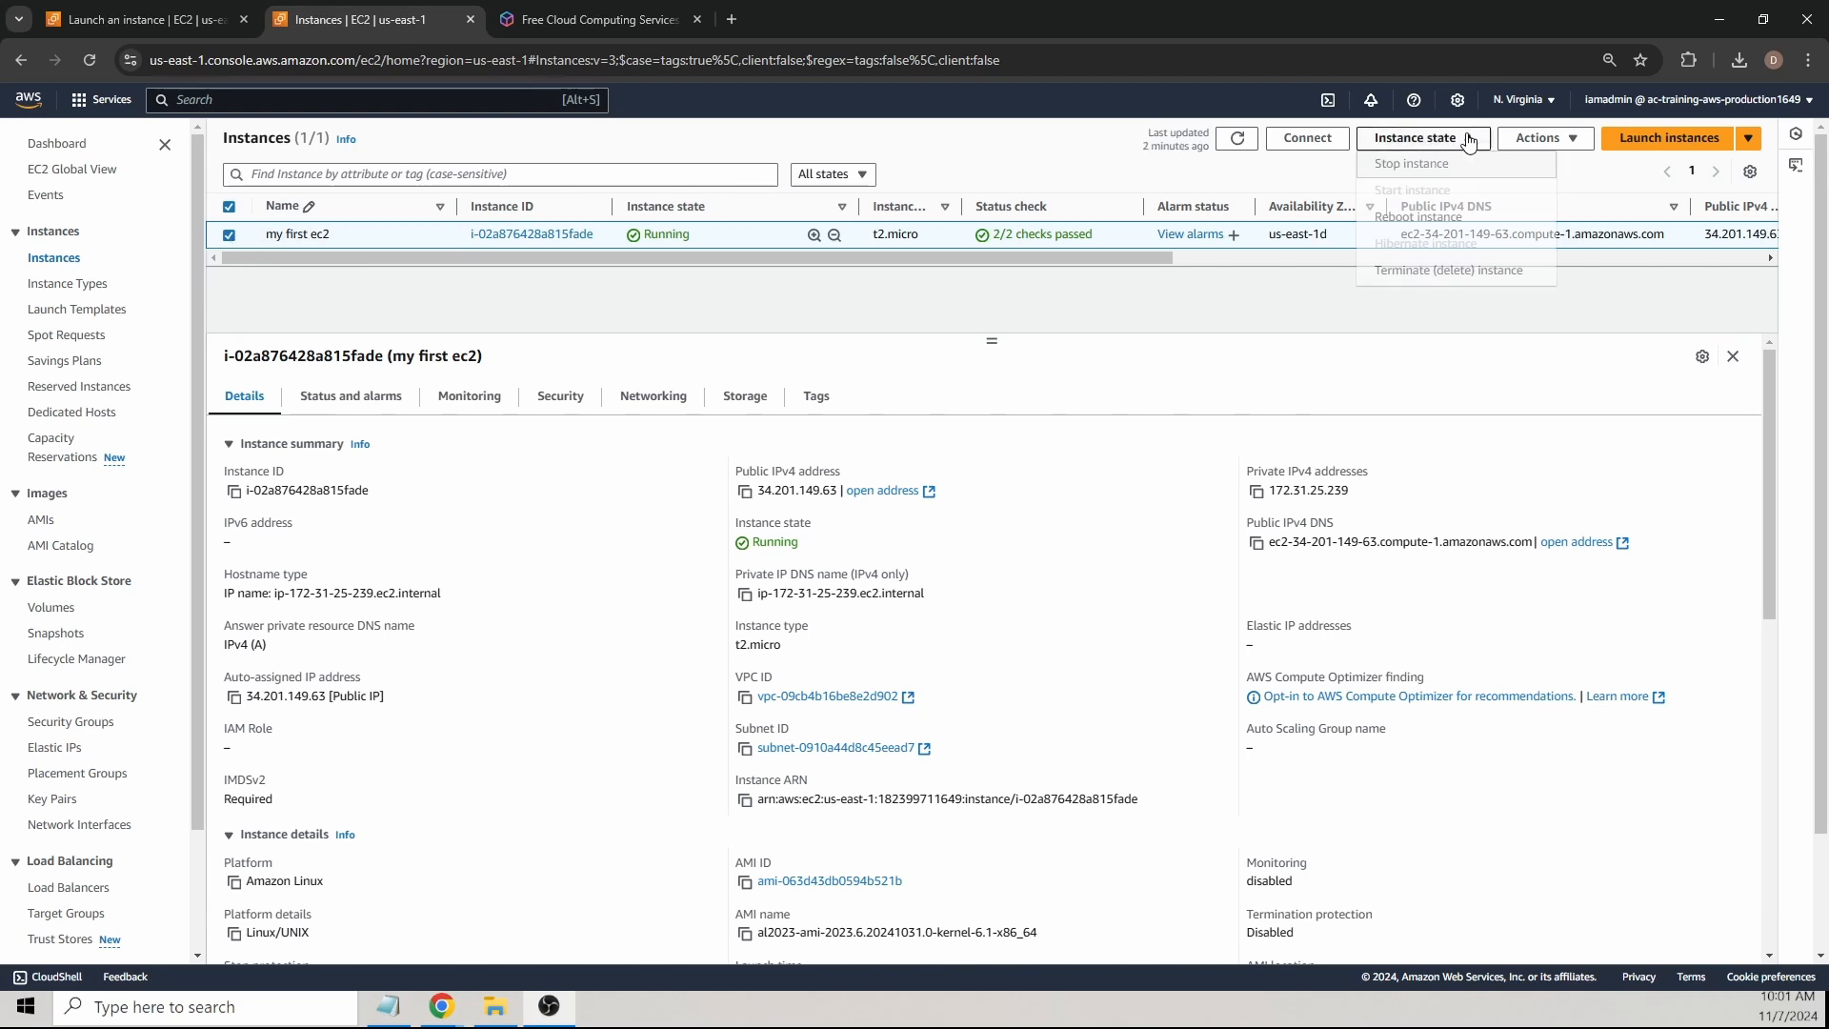
pyautogui.click(1410, 278)
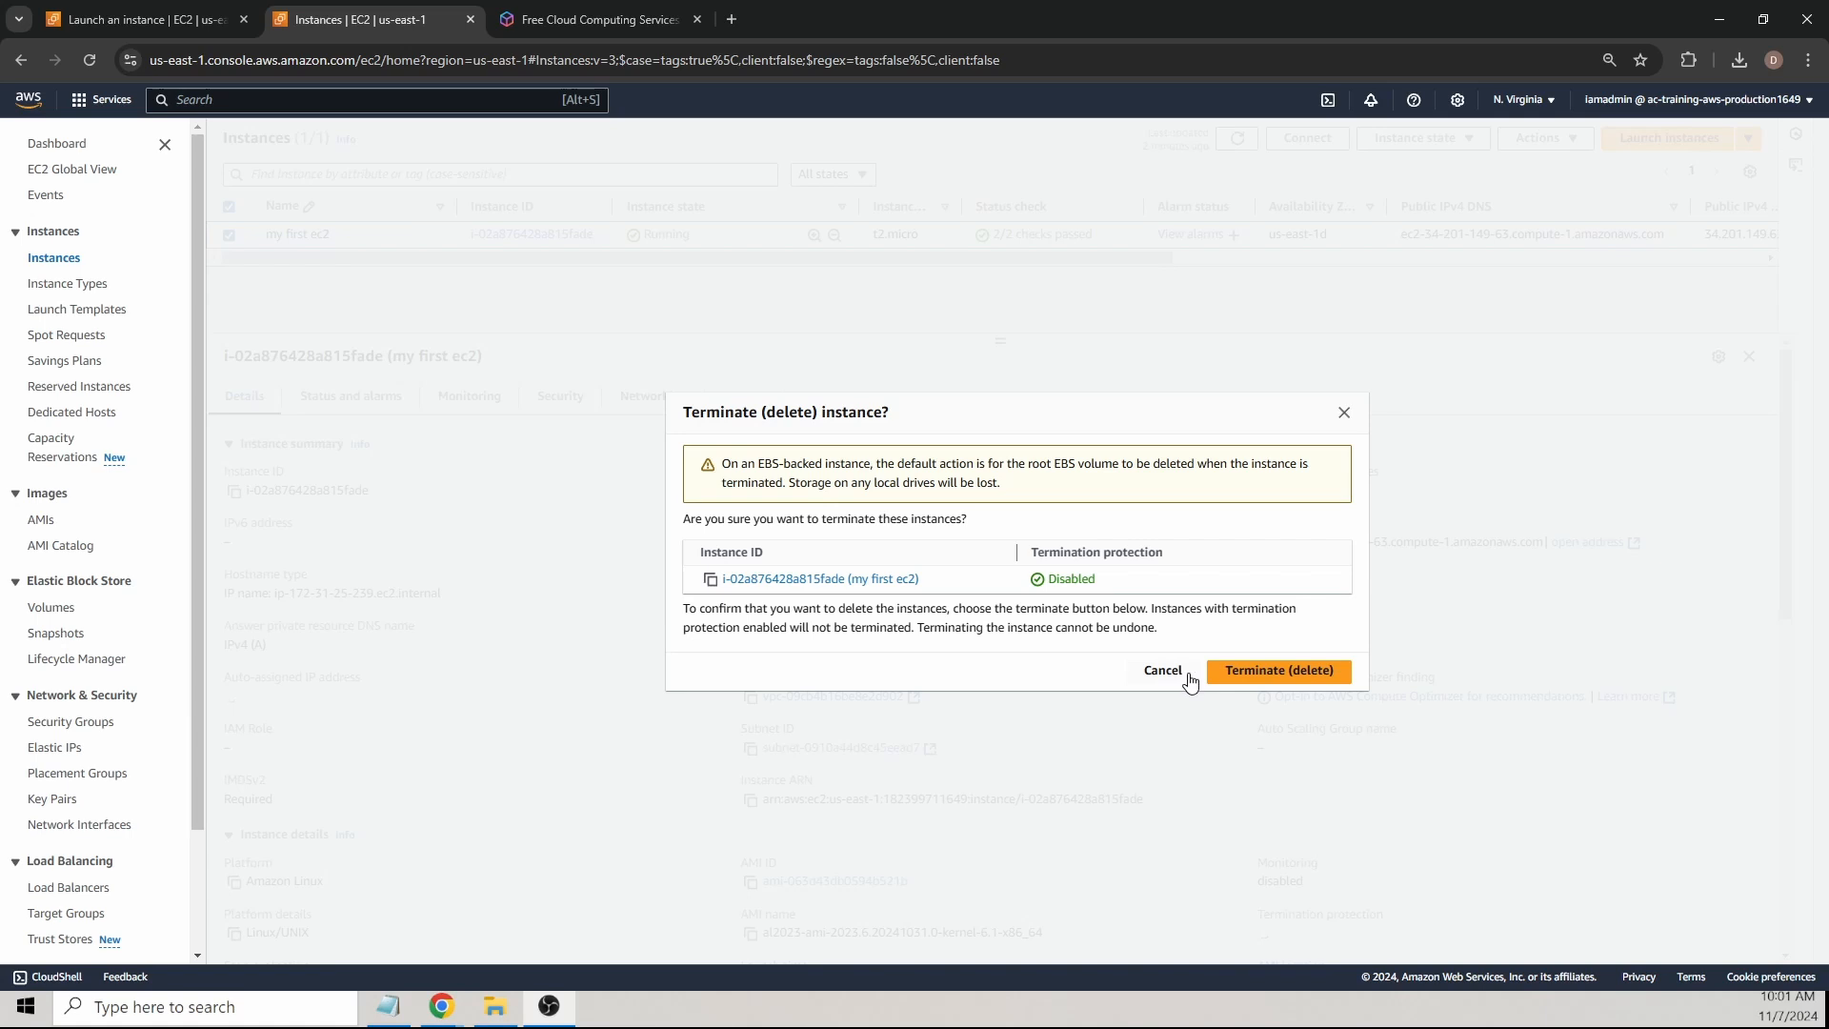
pyautogui.click(1295, 672)
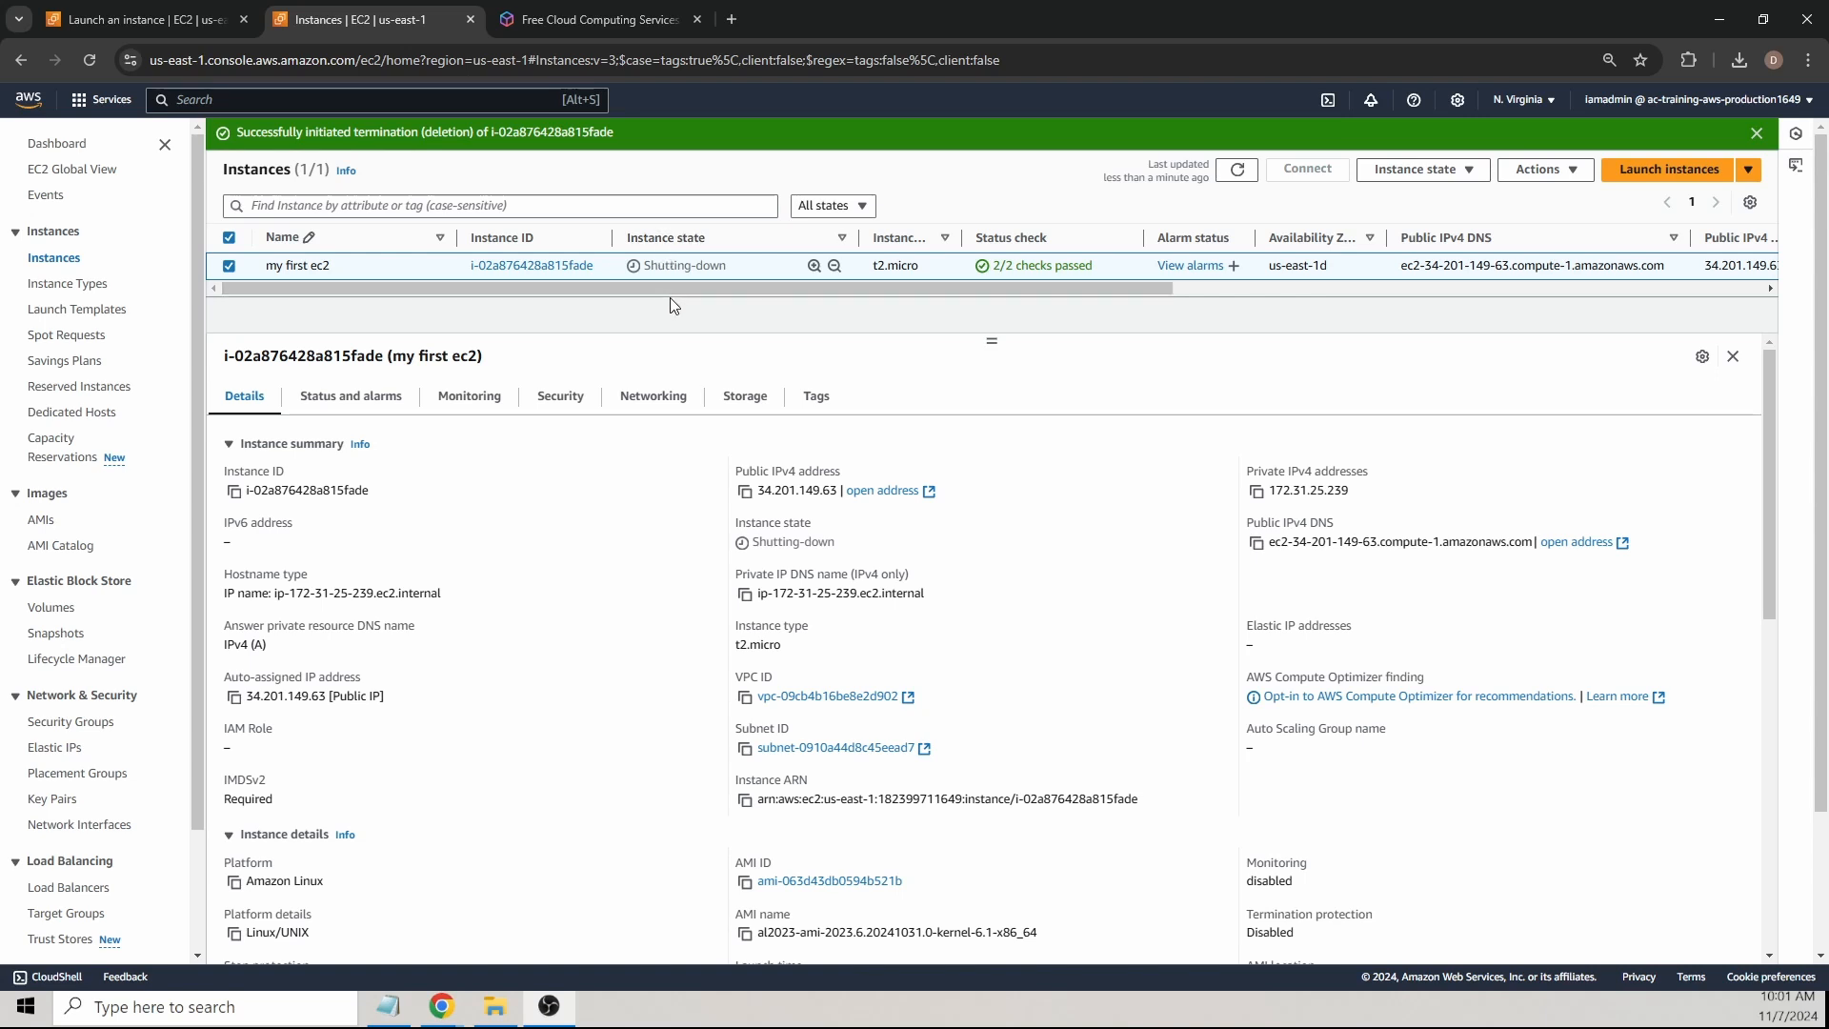
# Step: Refresh the instances list until the termination finishes and check the instance's state
pyautogui.click(1236, 170)
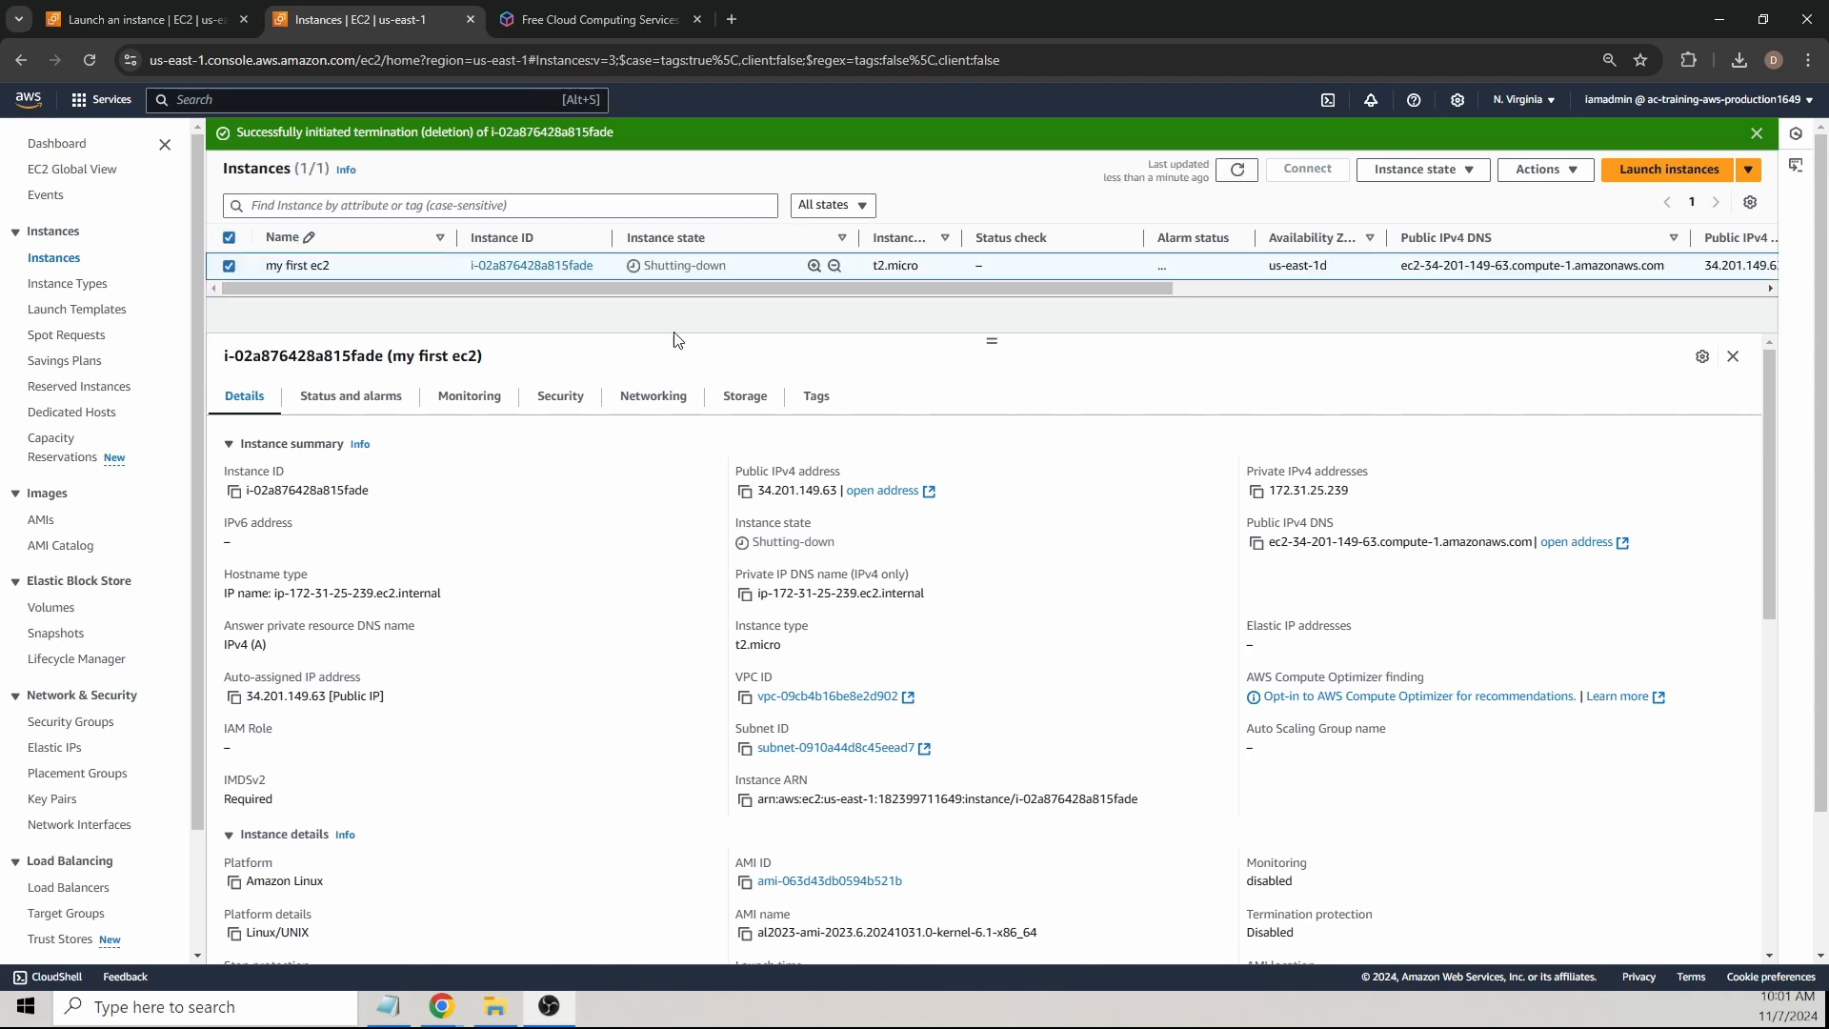
pyautogui.click(1236, 170)
pyautogui.click(1237, 171)
pyautogui.click(1237, 181)
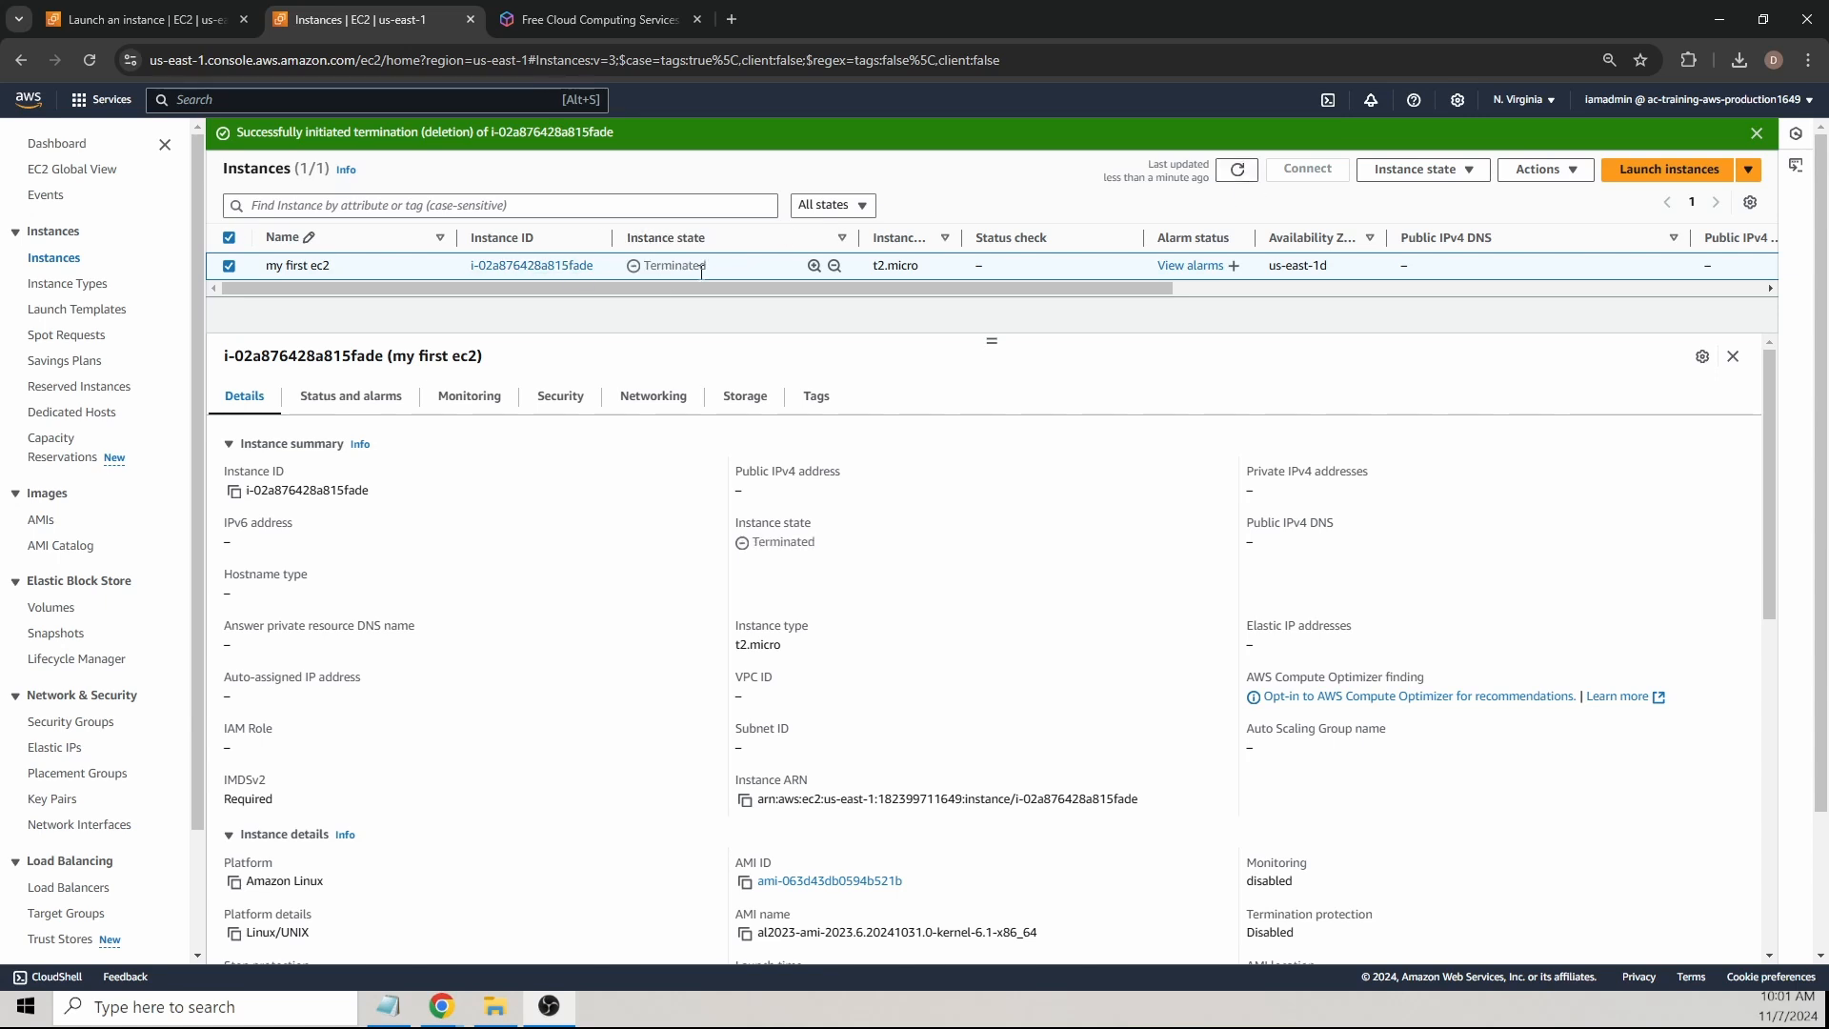
pyautogui.moveTo(722, 270); pyautogui.dragTo(614, 272)
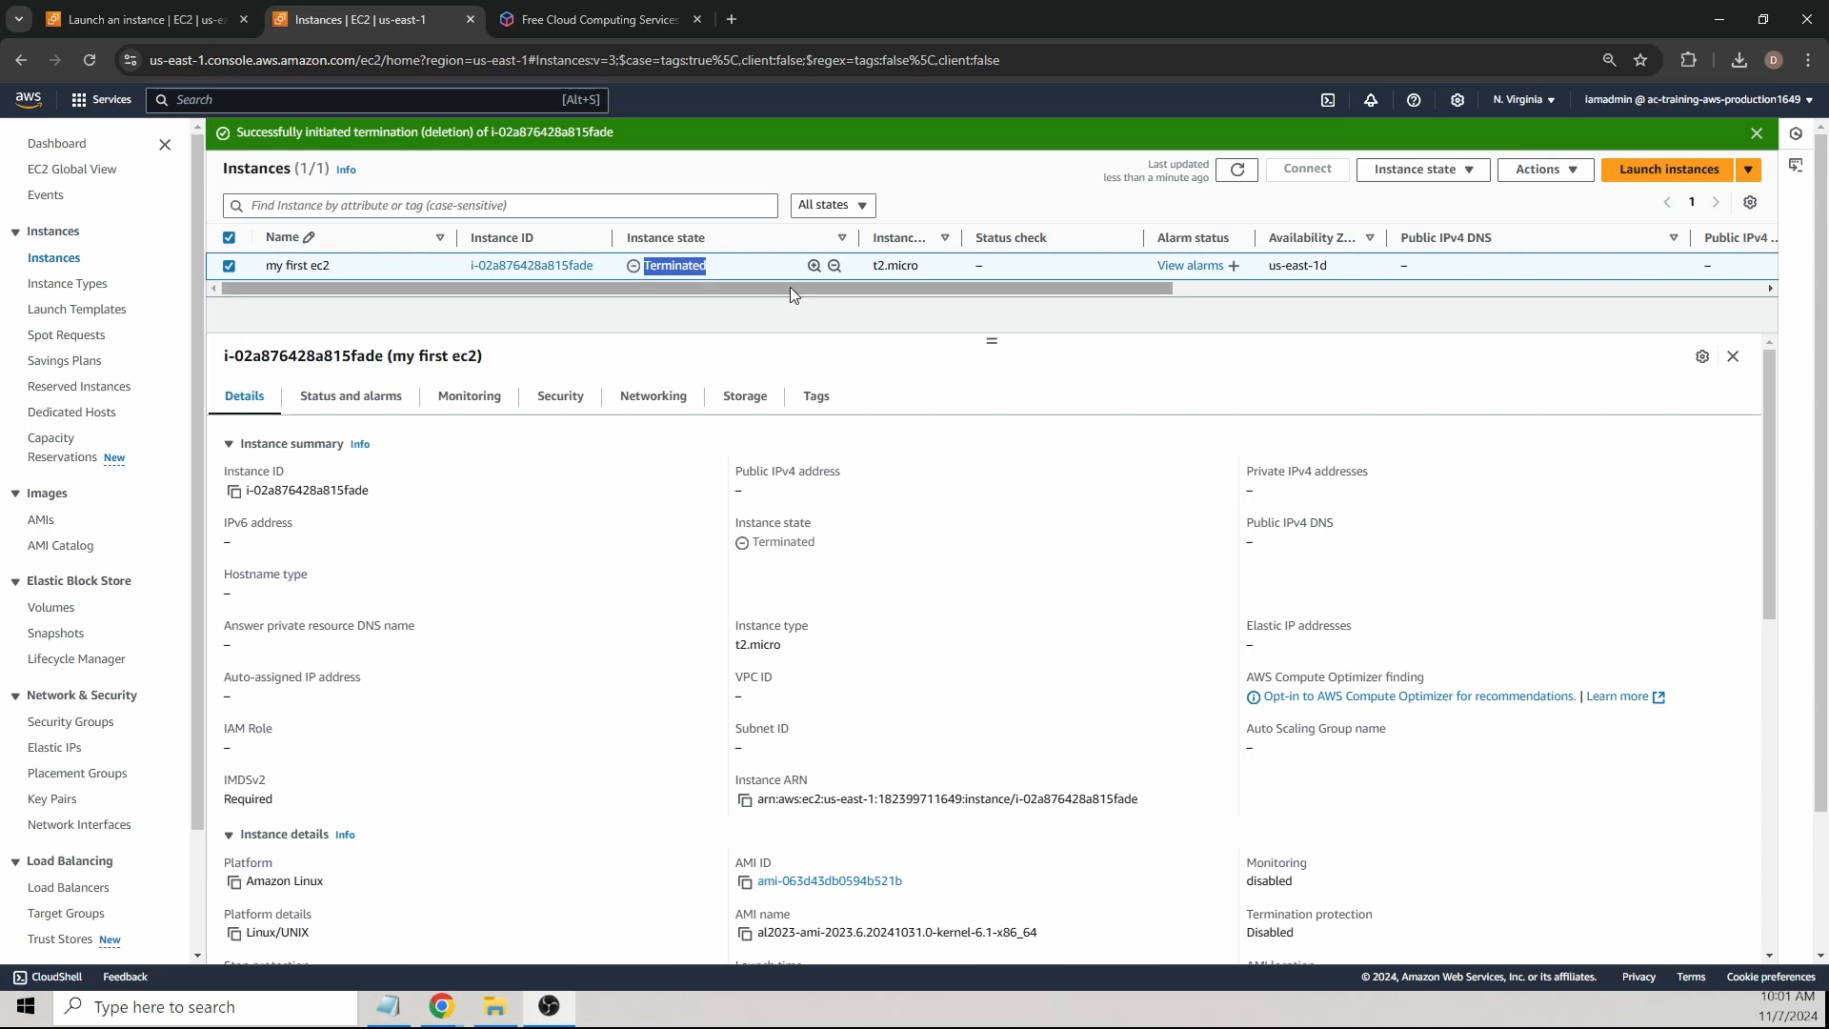